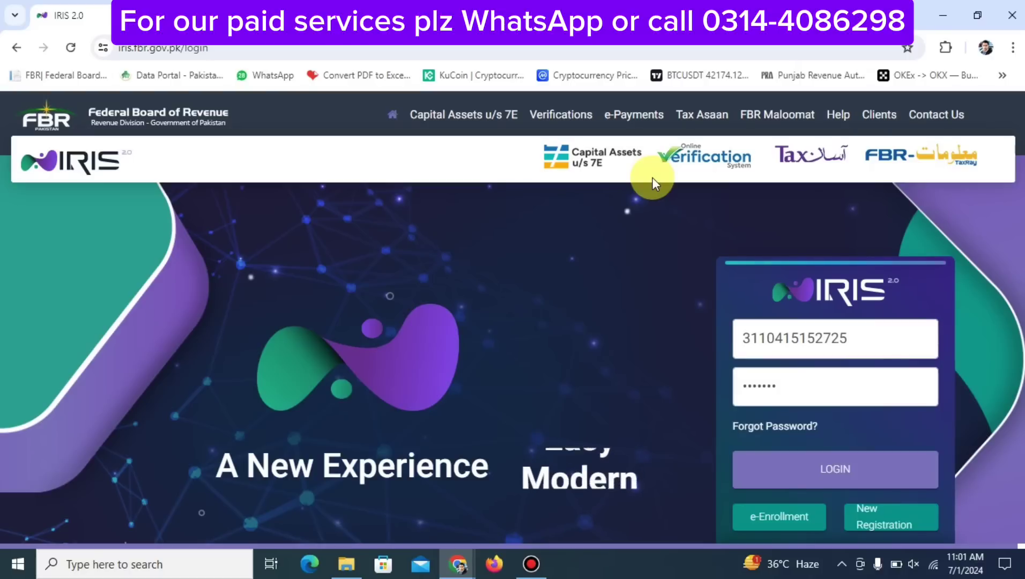
Switch from the filled IRIS login page to the YouTube finance channel window
key("alt+Tab")
key("alt+Tab")
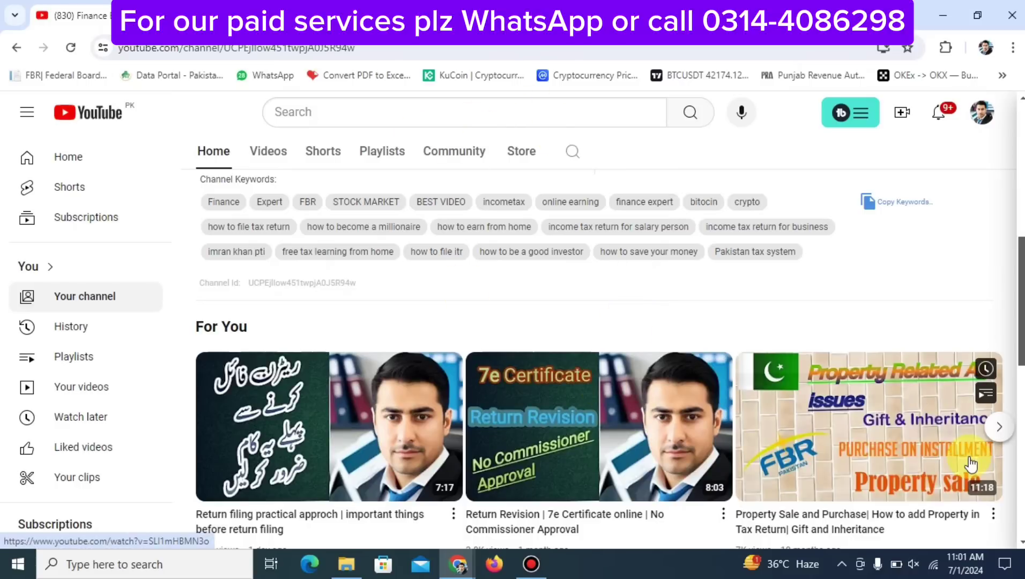
Browse the YouTube channel's For You videos, then return to the IRIS login window
scroll(657, 485, "down", 10)
scroll(660, 487, "up", 9)
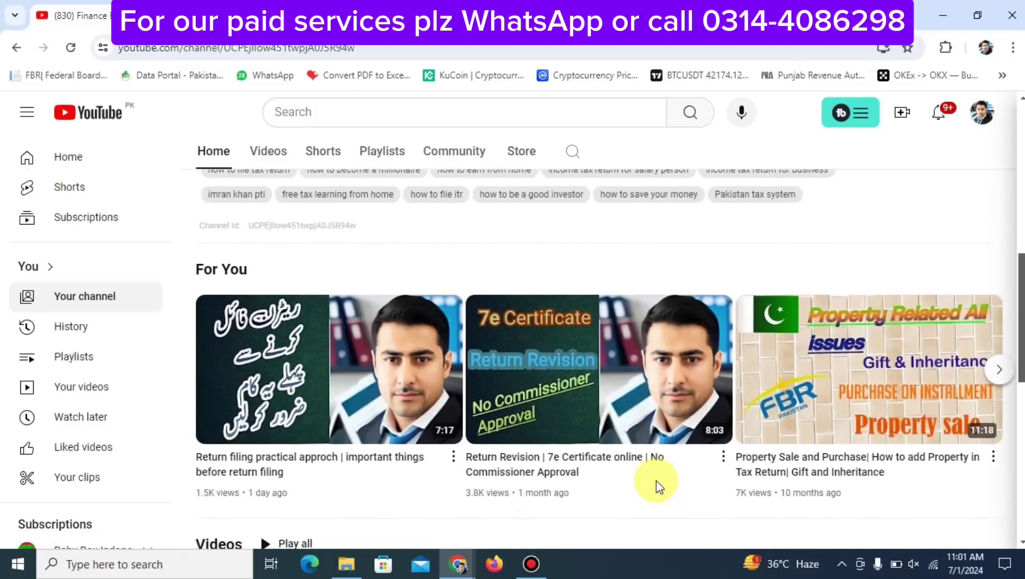
scroll(659, 487, "down", 1)
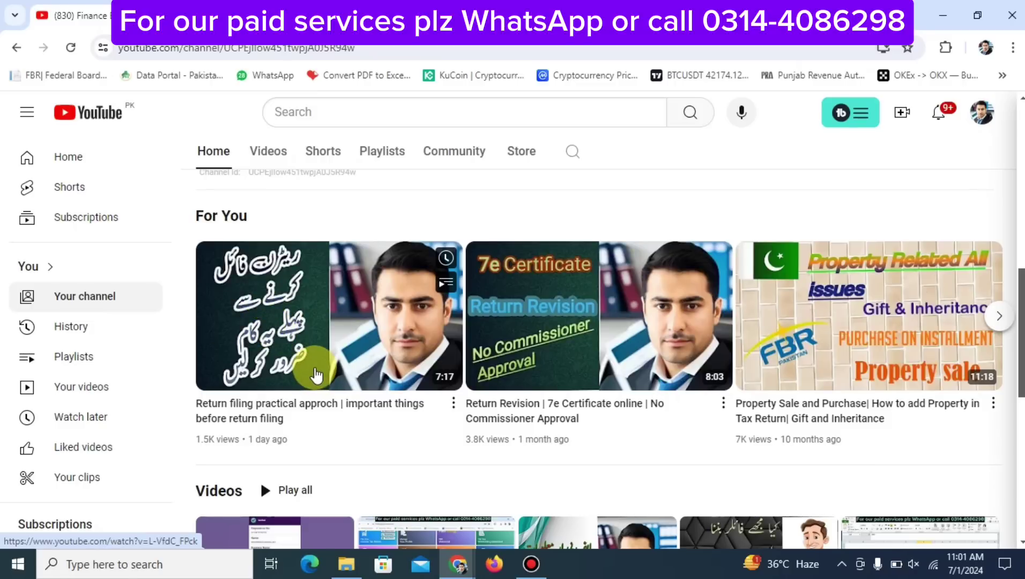
key("alt+Tab")
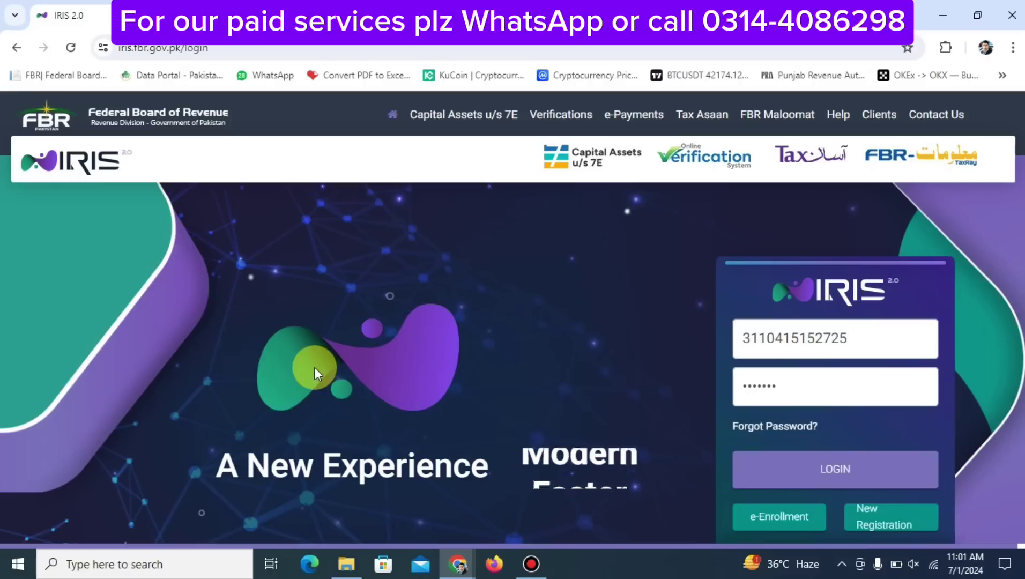
Sign in and start a Salary Return for Individuals - Classic View from Declaration original returns
left_click(790, 475)
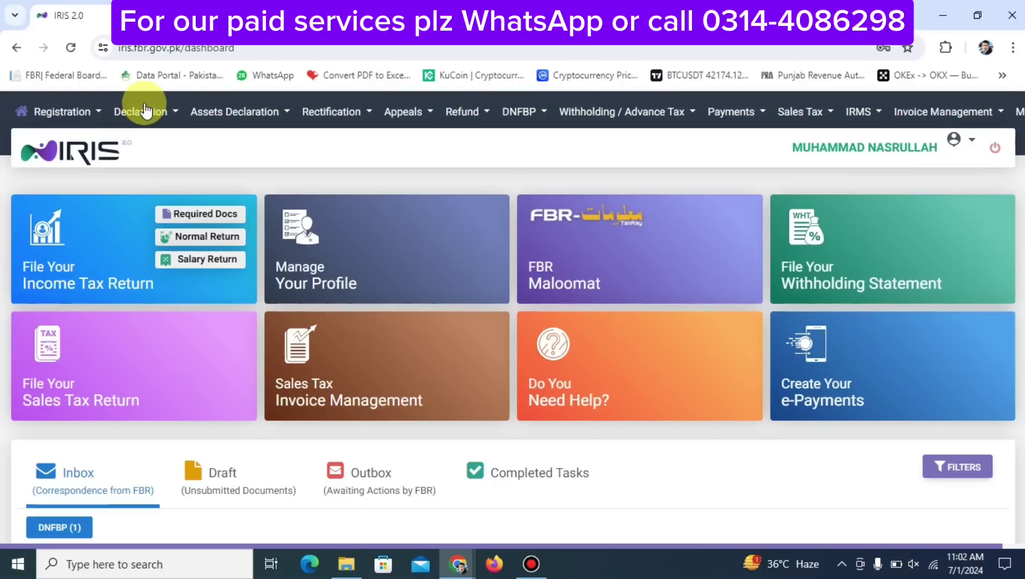
left_click(141, 109)
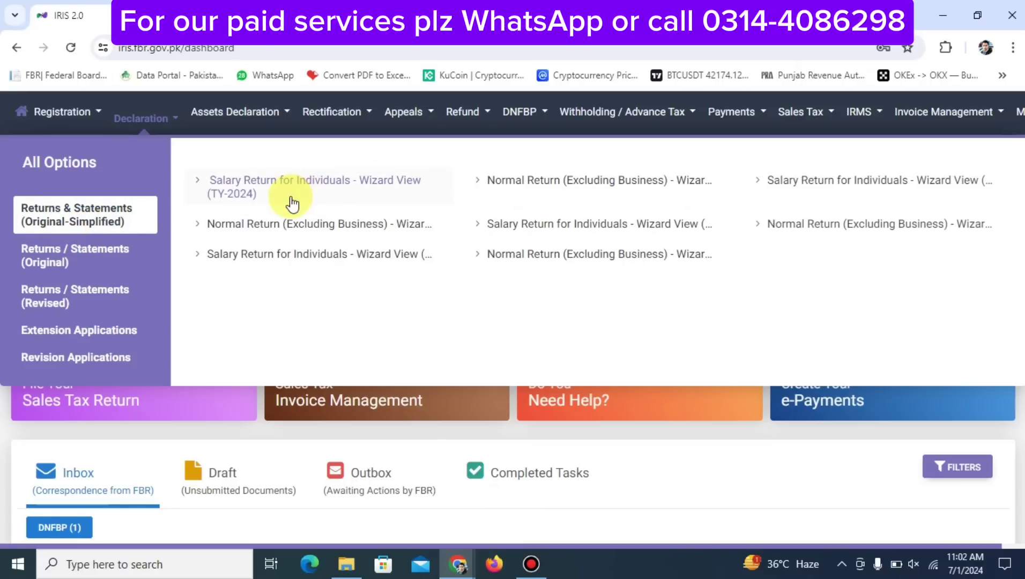
left_click(107, 262)
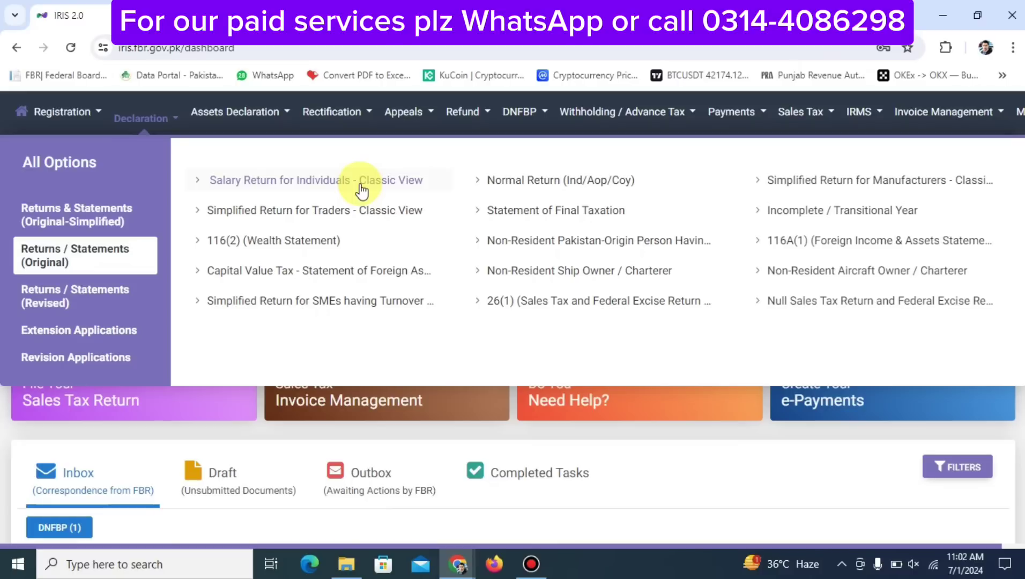
left_click(361, 189)
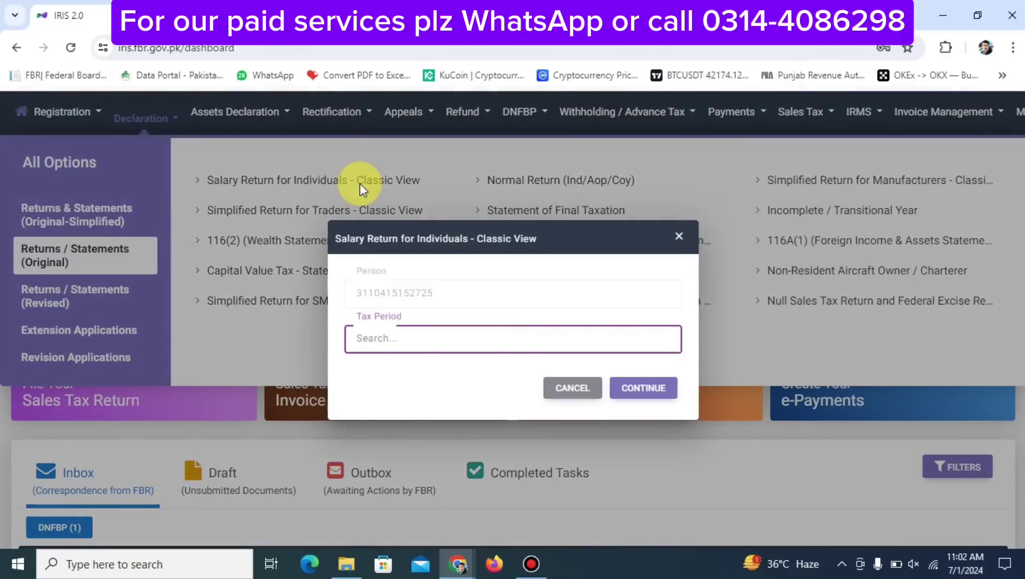
Choose the 01-Jul-2023 to 30-Jun-2024 tax period and continue to the form
type("2024")
key("BackSpace")
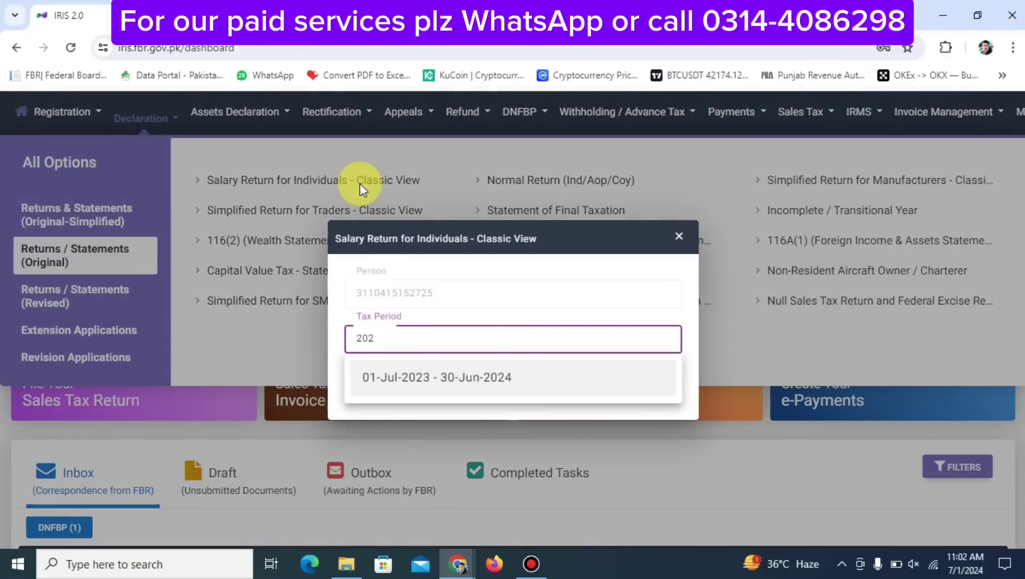
type("7")
key("BackSpace")
type("4")
left_click(481, 378)
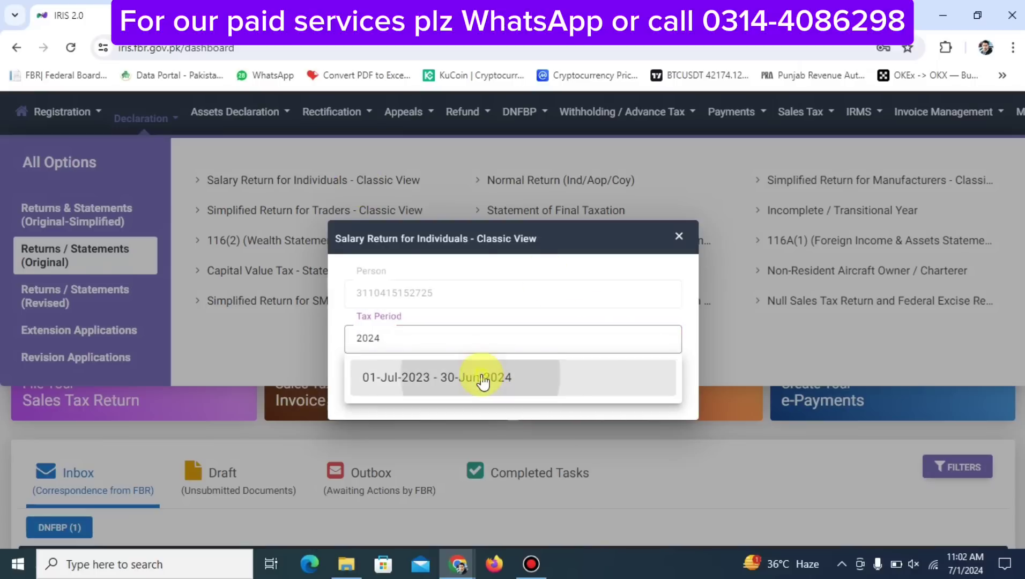
left_click(642, 396)
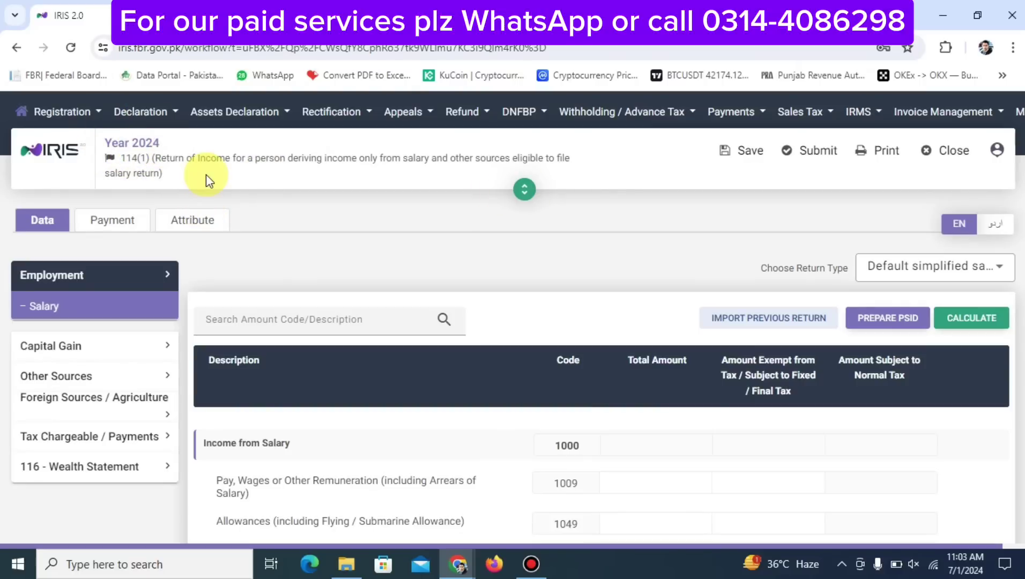
Enter 2,400,000 as code 1009 pay and wages and recalculate the salary totals
scroll(219, 215, "down", 3)
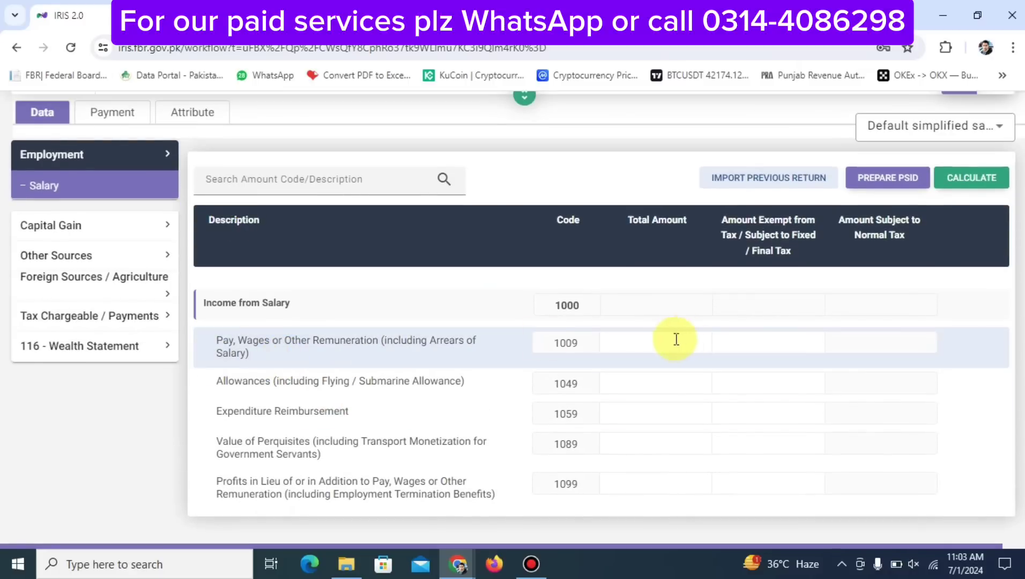
left_click(653, 342)
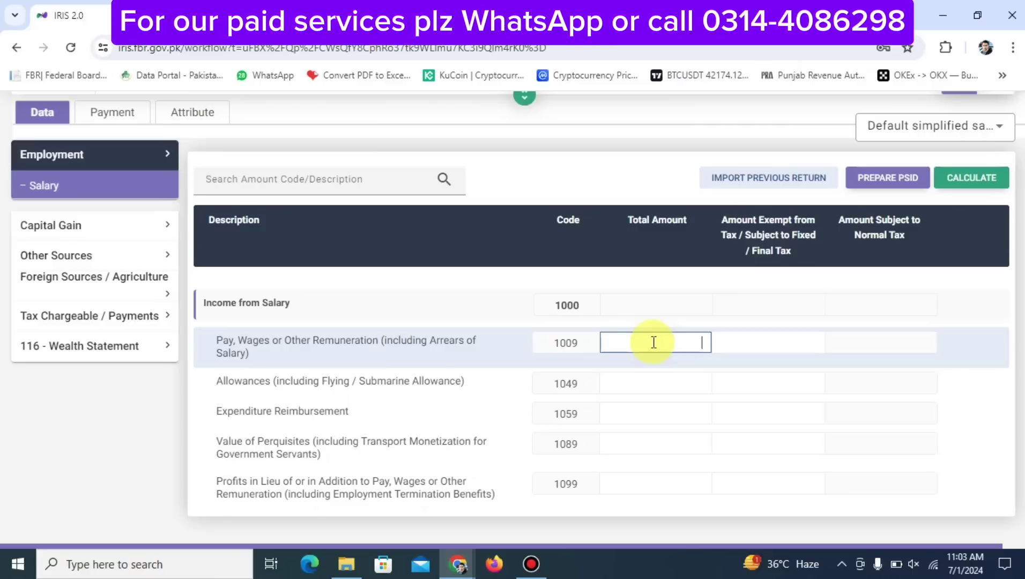
type("2,400,000")
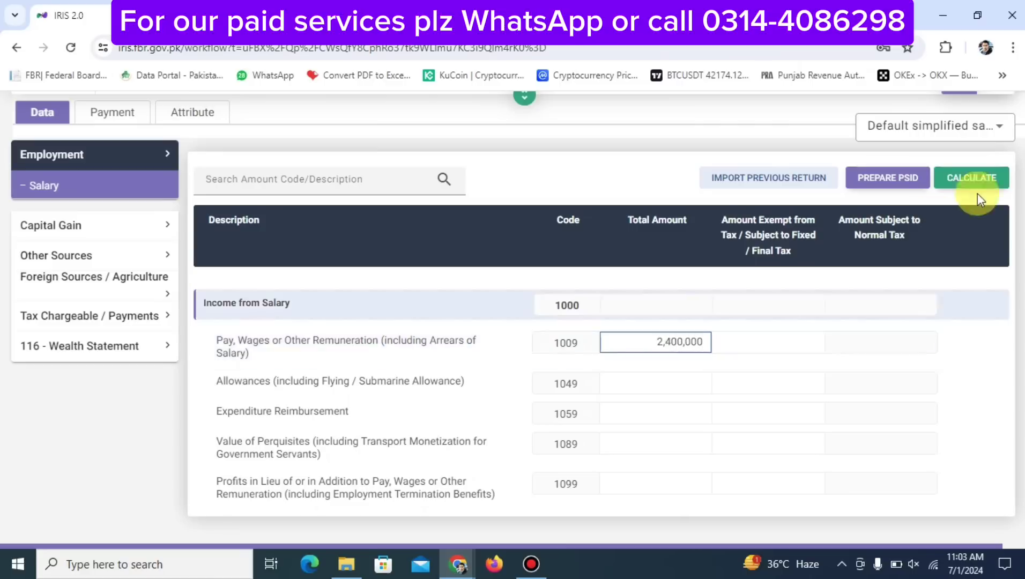
left_click(971, 178)
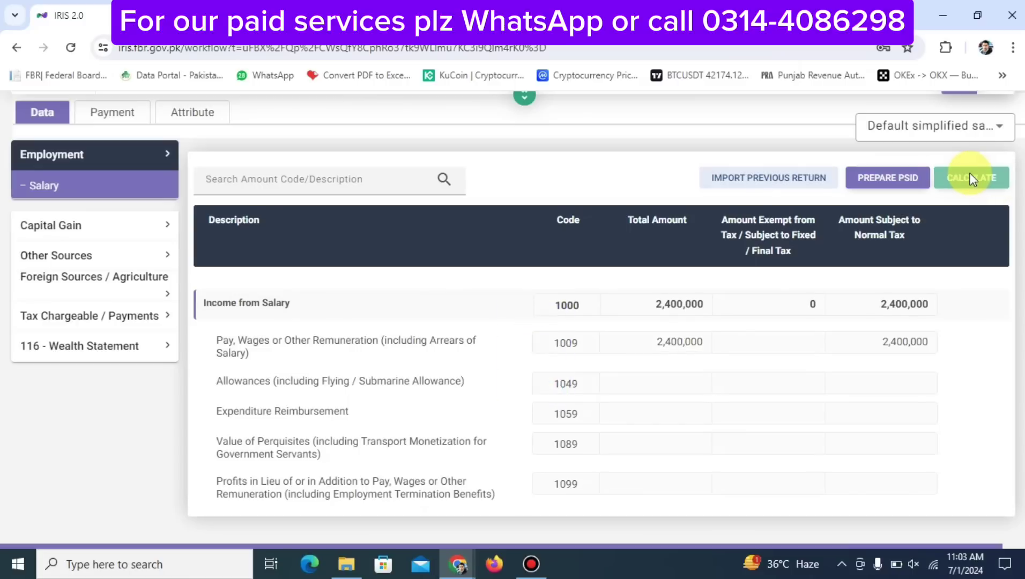
scroll(776, 360, "up", 2)
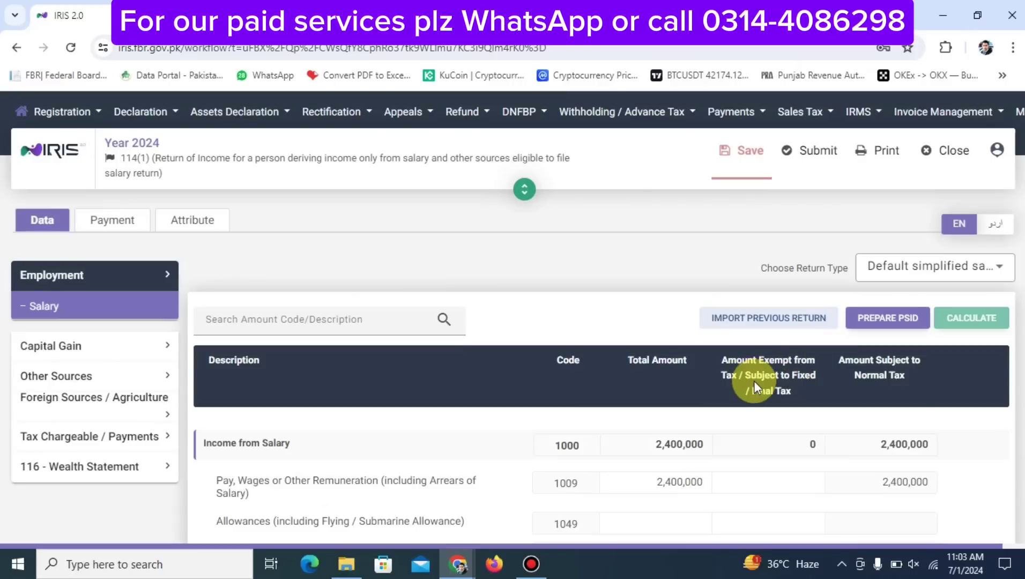
scroll(755, 378, "down", 3)
scroll(755, 382, "up", 1)
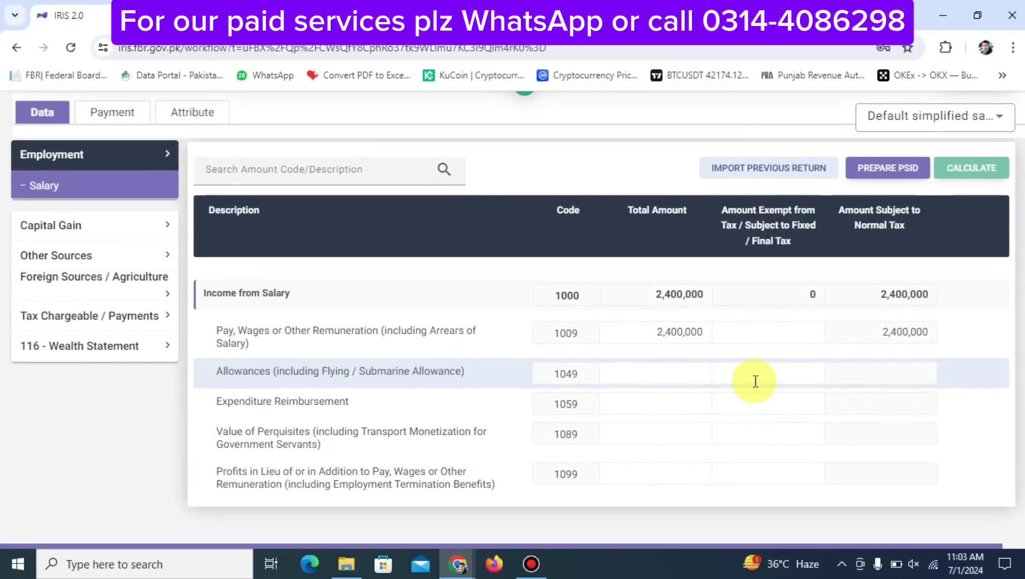
Mark 240,000 of code 1009 salary as exempt and recalculate, leaving 2,160,000 taxable
left_click(725, 337)
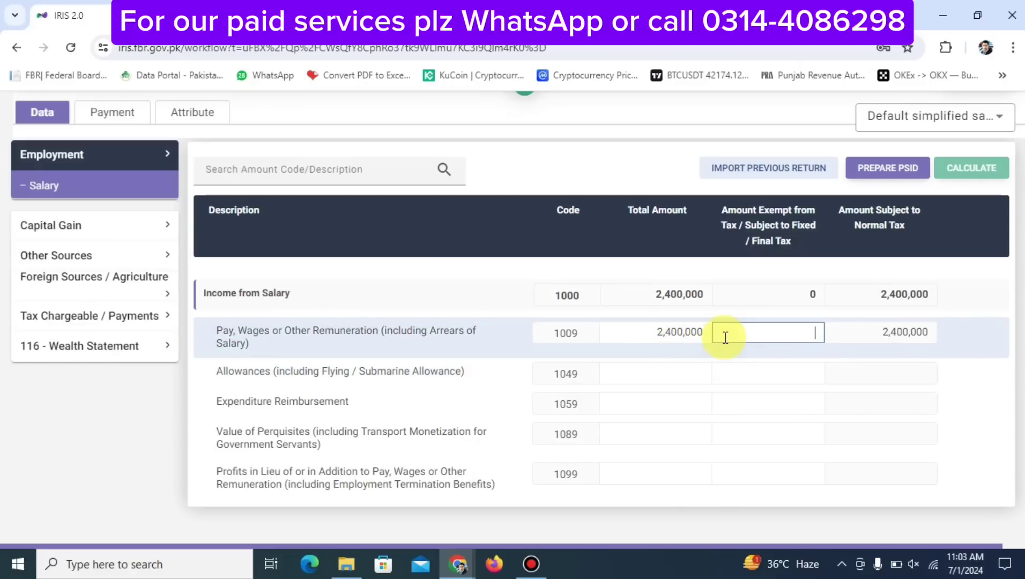
type("2400000")
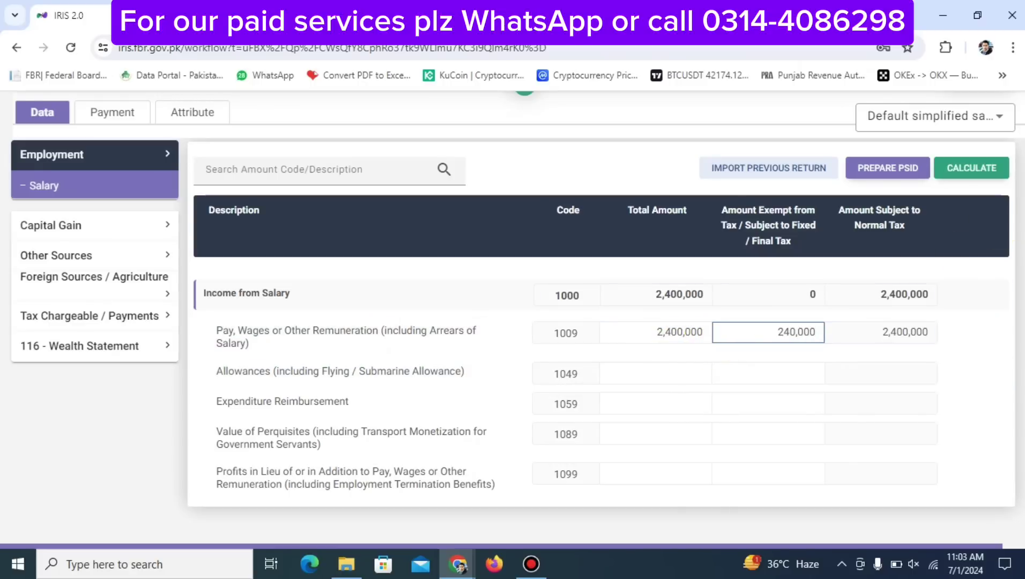
left_click(962, 170)
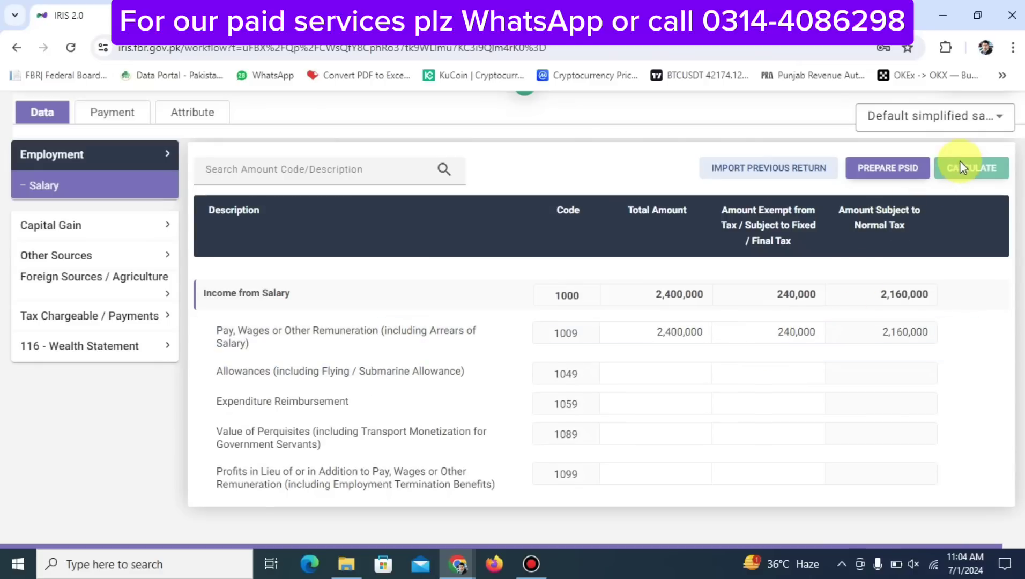
Save the salary return
scroll(740, 252, "up", 3)
left_click(743, 161)
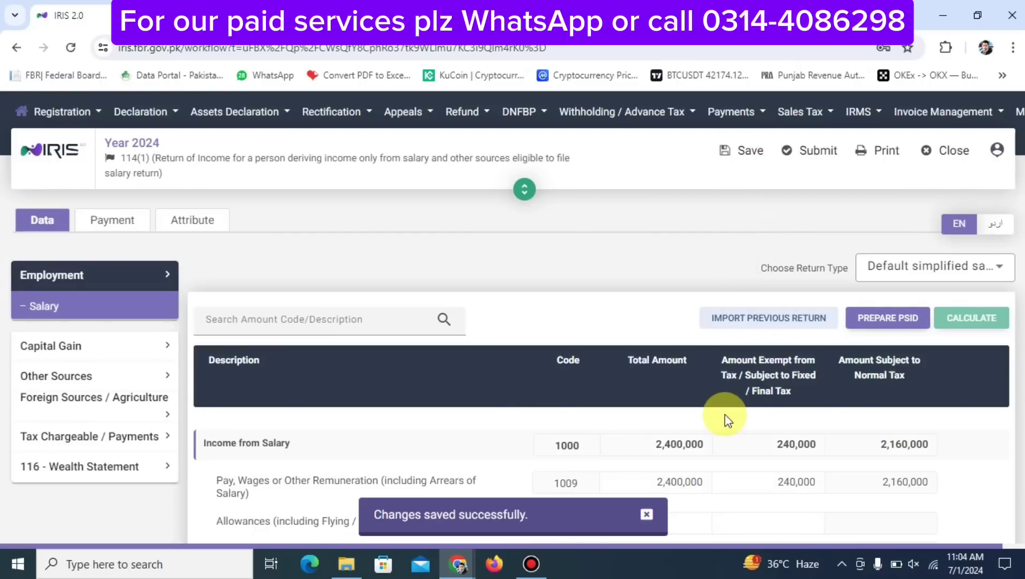
left_click(740, 153)
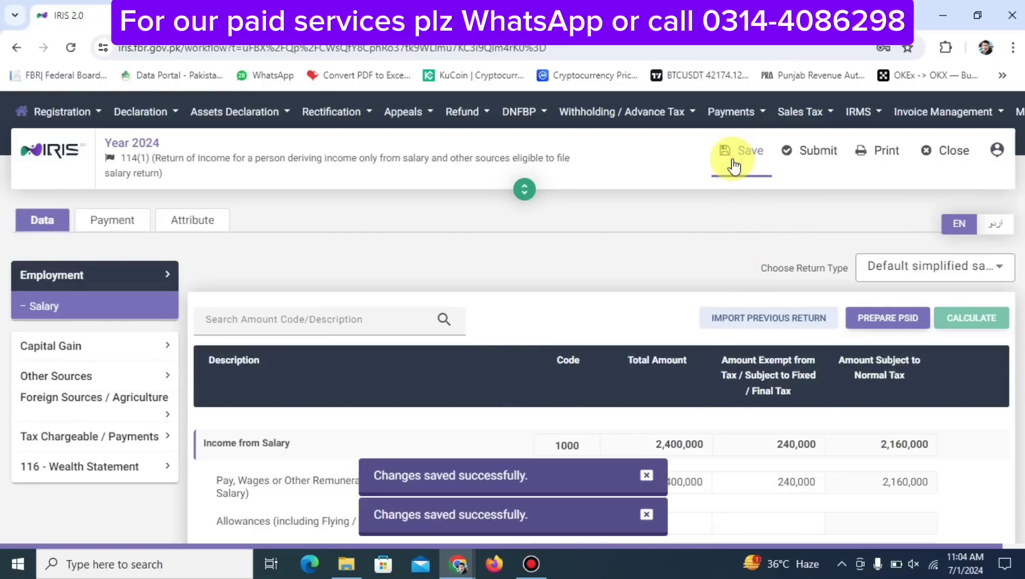
scroll(925, 334, "down", 3)
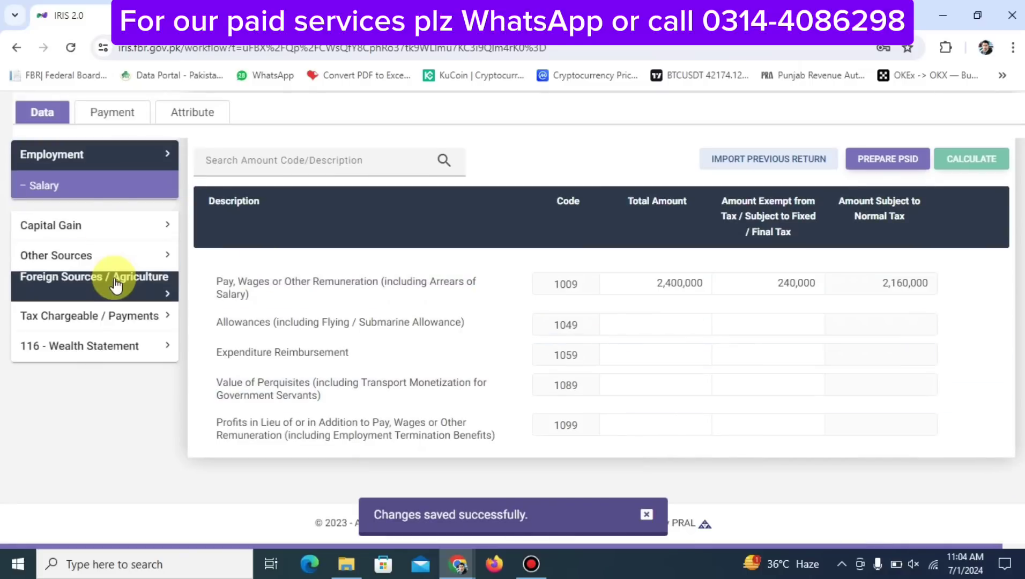
Bring up the Deductible Allowances table of the return
left_click(115, 317)
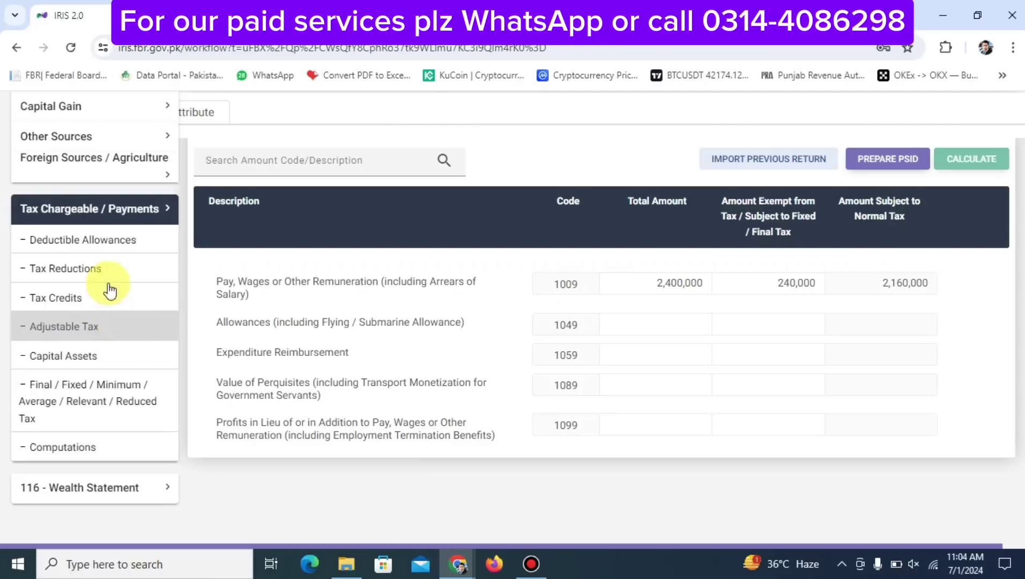
left_click(100, 241)
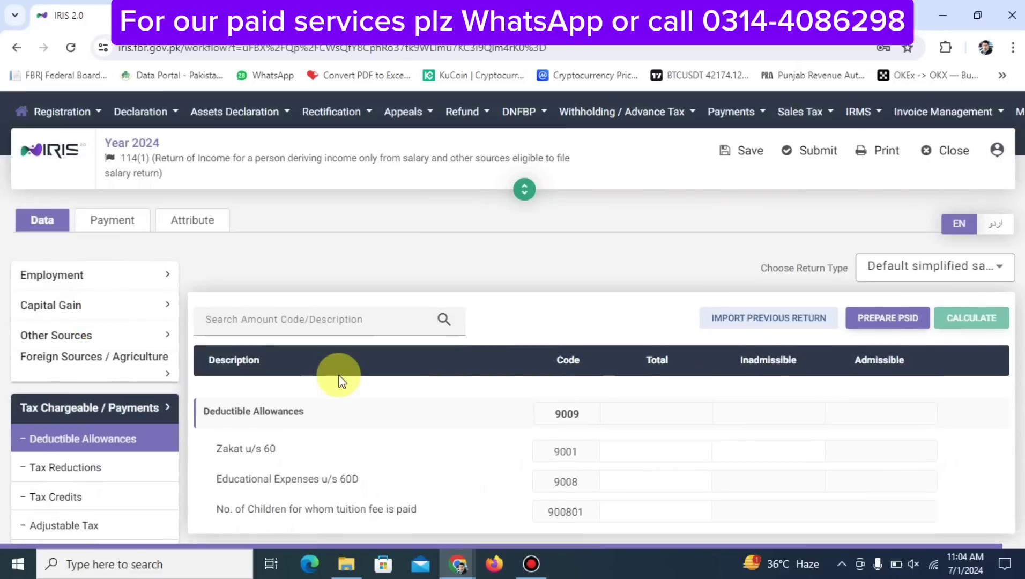
scroll(338, 378, "down", 4)
scroll(338, 378, "up", 4)
scroll(321, 370, "down", 3)
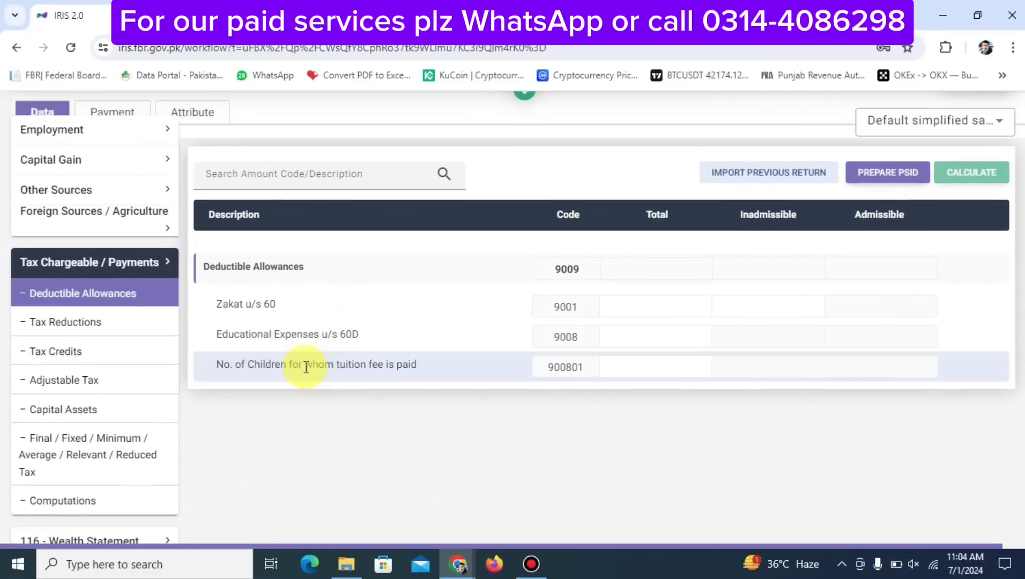
Enter 250,000 educational expenses under code 9008 and recalculate the allowances
left_click(667, 300)
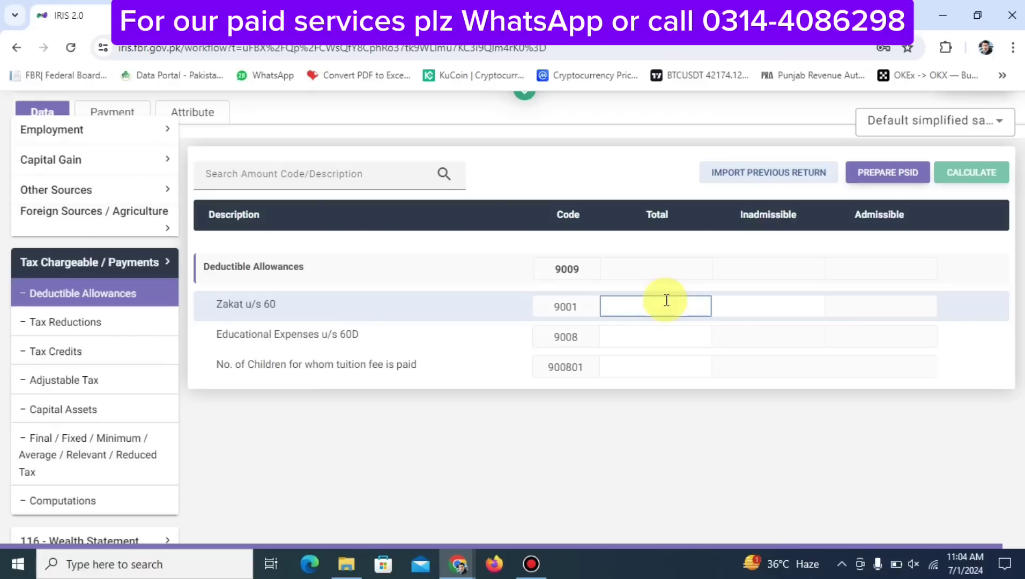
left_click(615, 341)
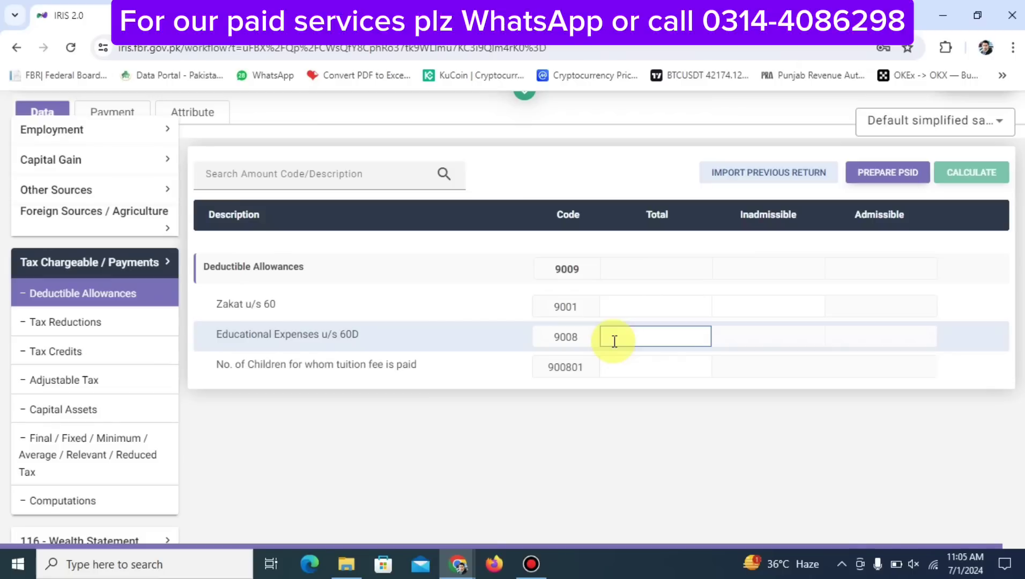
type("250,000")
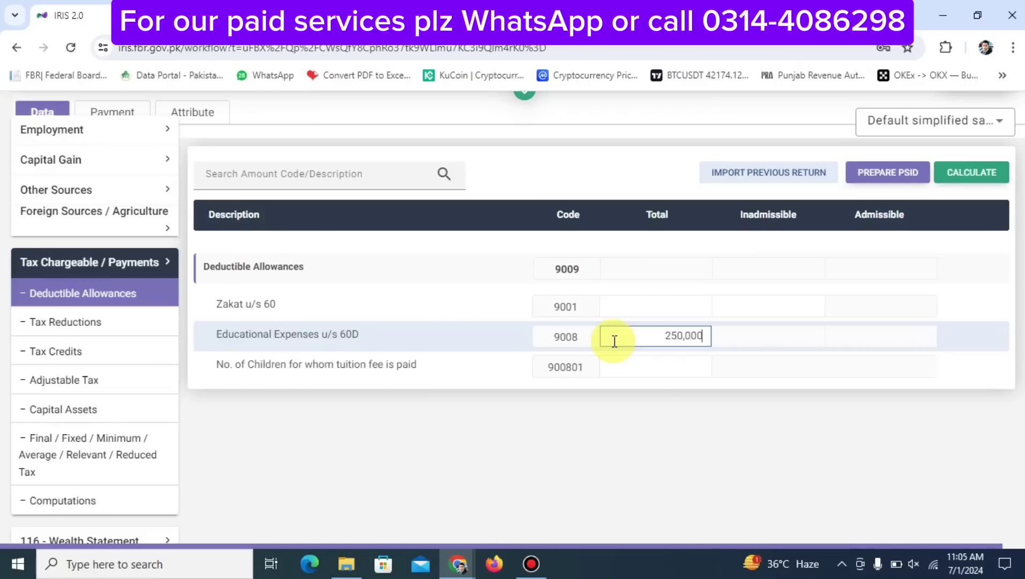
left_click(957, 179)
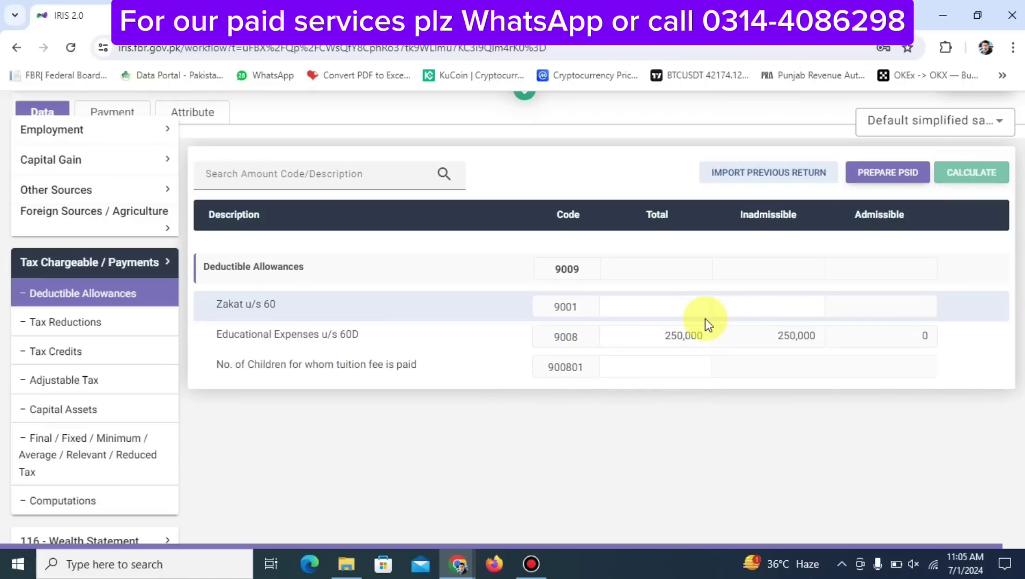
Save the return's changes so far
scroll(792, 155, "up", 3)
left_click(750, 152)
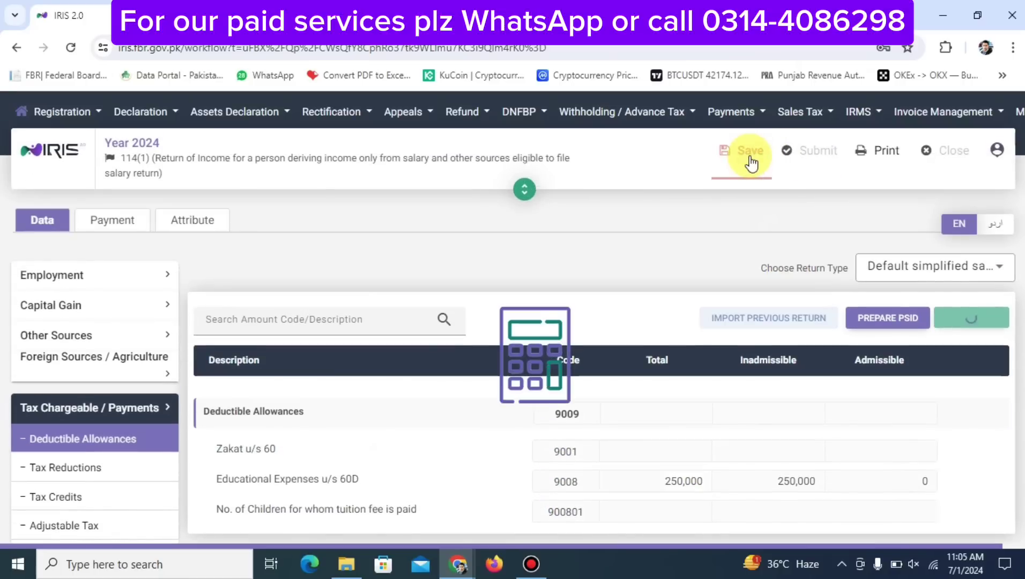
scroll(670, 375, "down", 2)
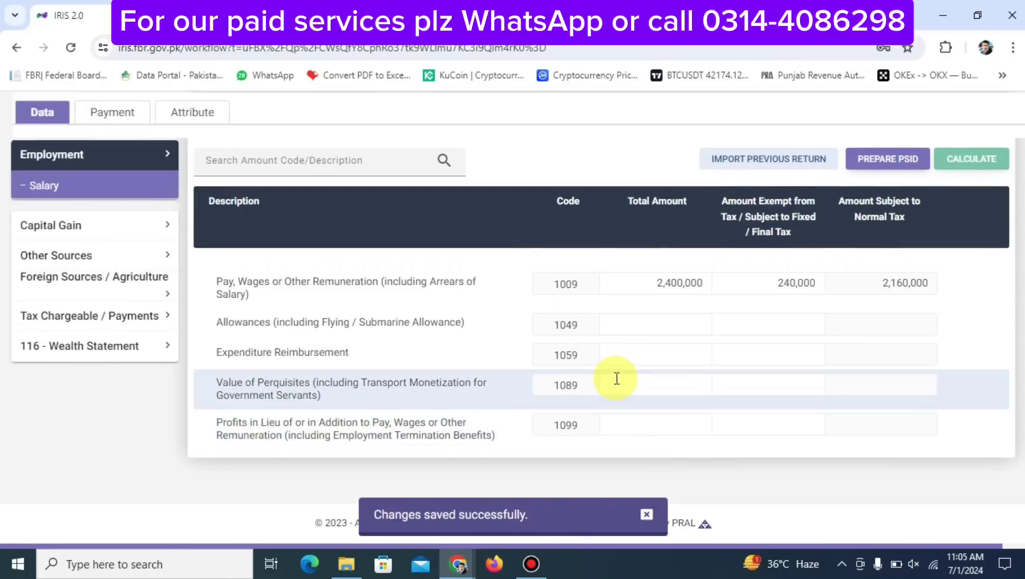
Show the Adjustable Tax table listing withholding codes like 64020004 salary and 64100101 cash withdrawal
left_click(76, 317)
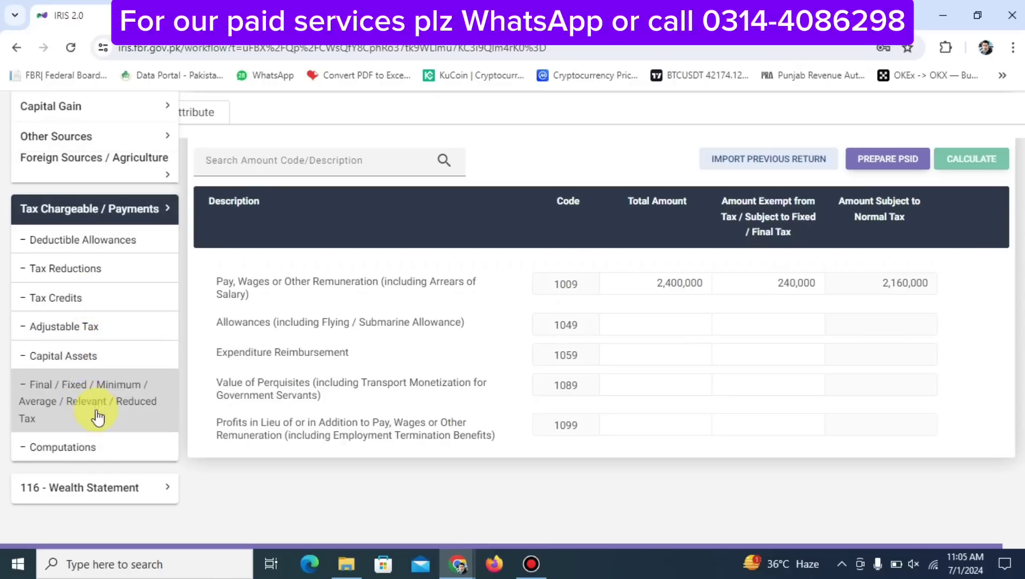
left_click(69, 326)
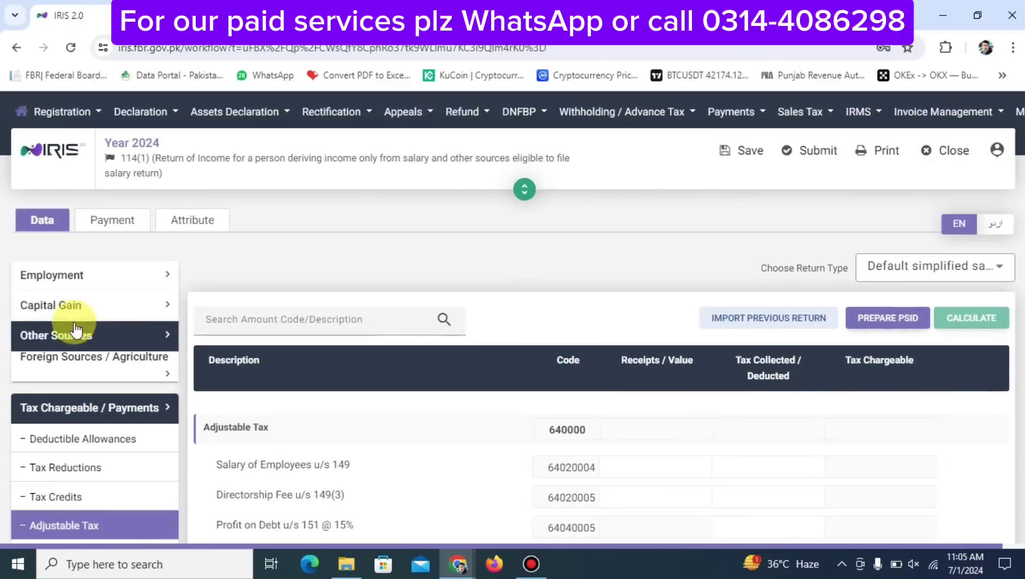
scroll(614, 451, "down", 5)
scroll(614, 450, "up", 5)
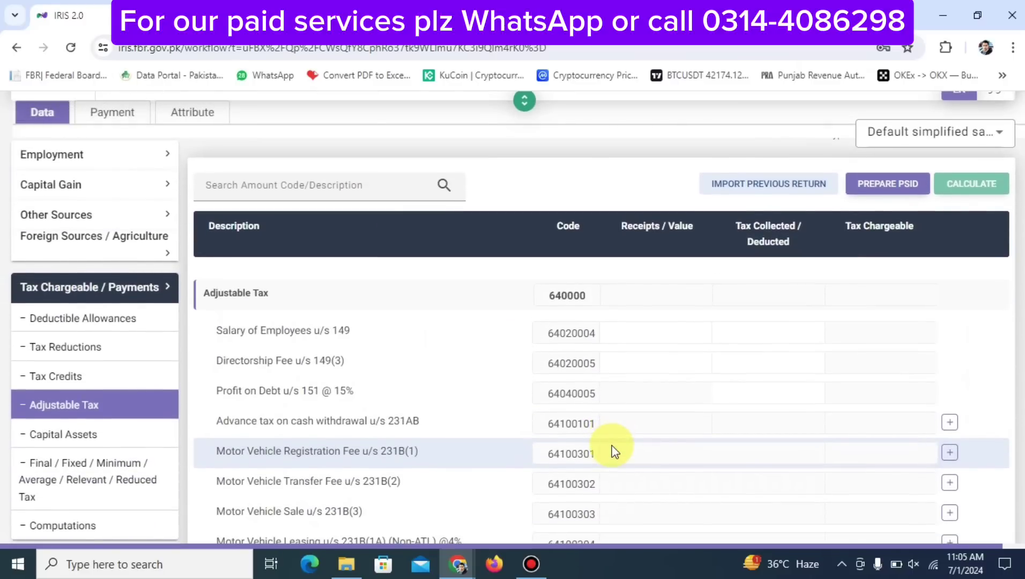
key("alt+Tab")
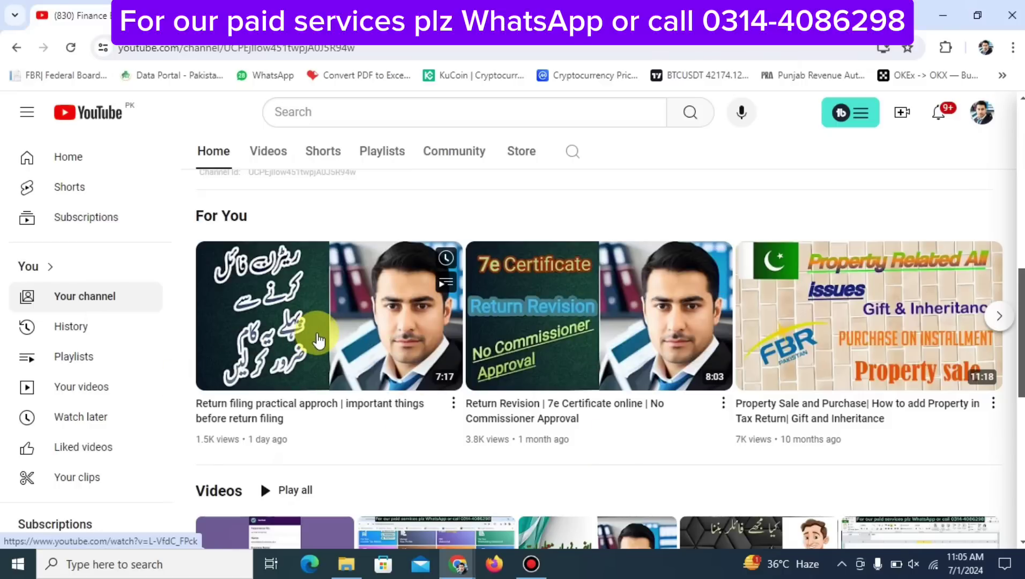
key("alt+Tab")
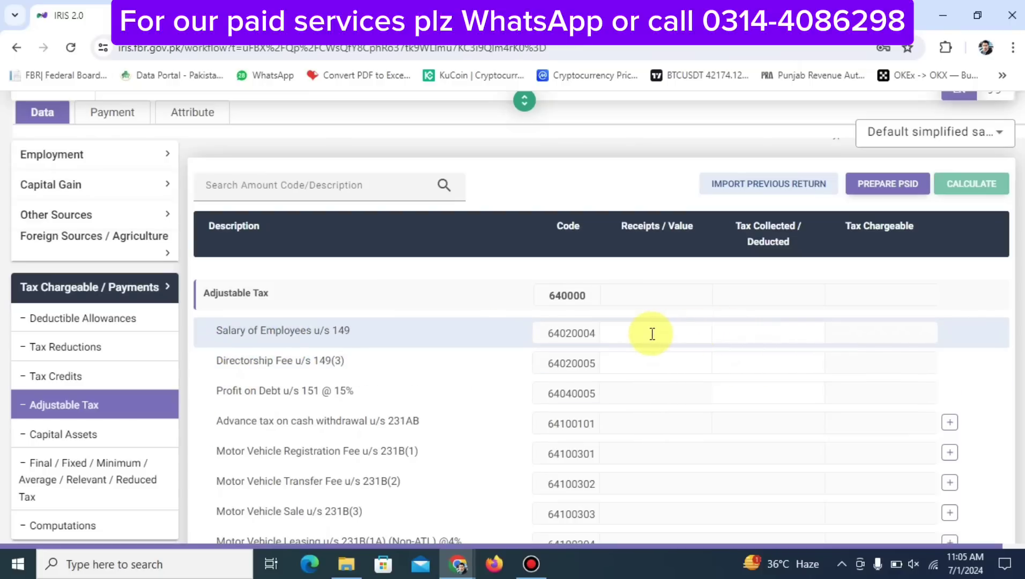
Record 150,000 tax deducted on code 64020004 salary and recalculate the Adjustable Tax total
left_click(751, 333)
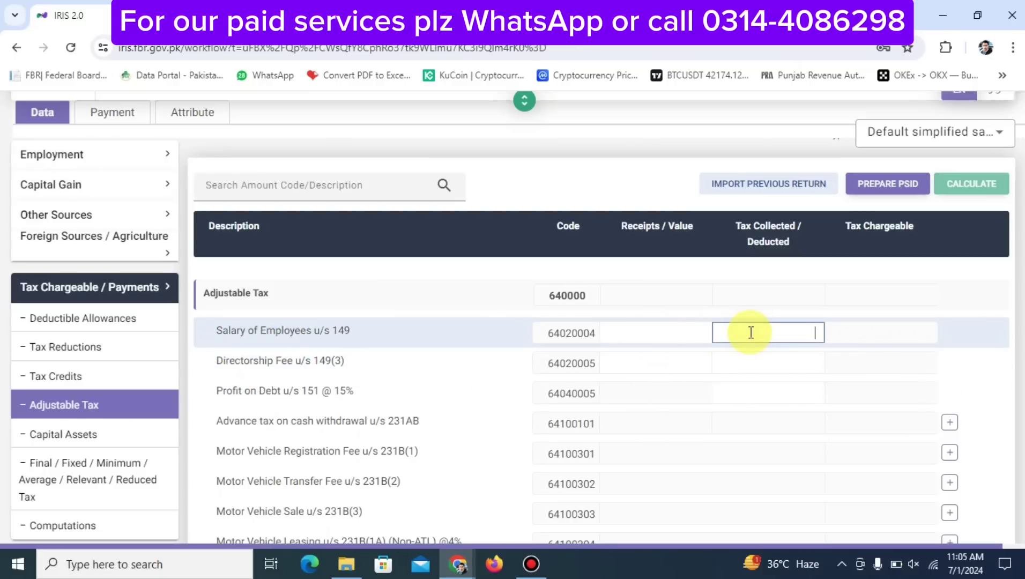
type("25")
key("BackSpace")
key("BackSpace")
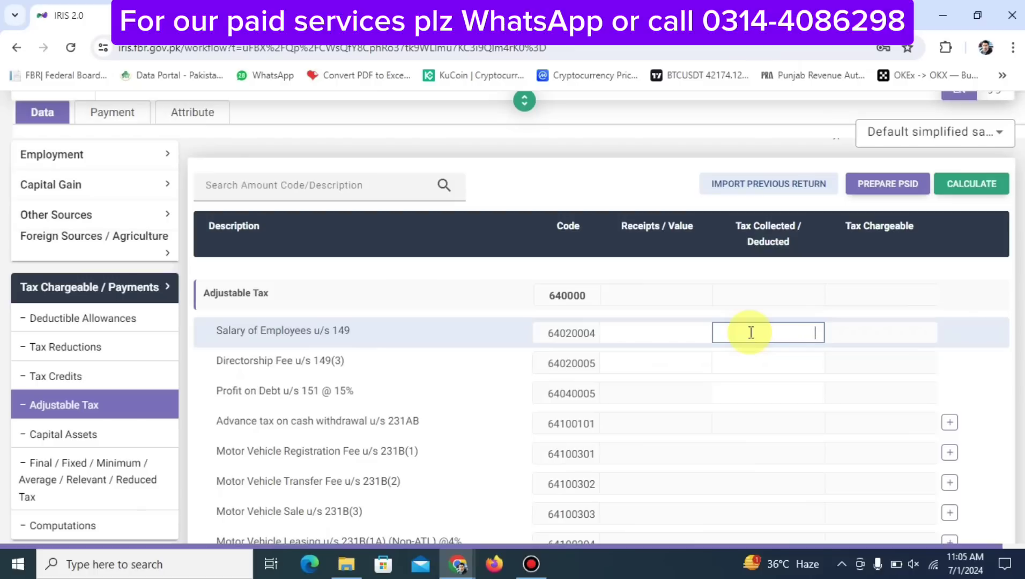
type("1500000")
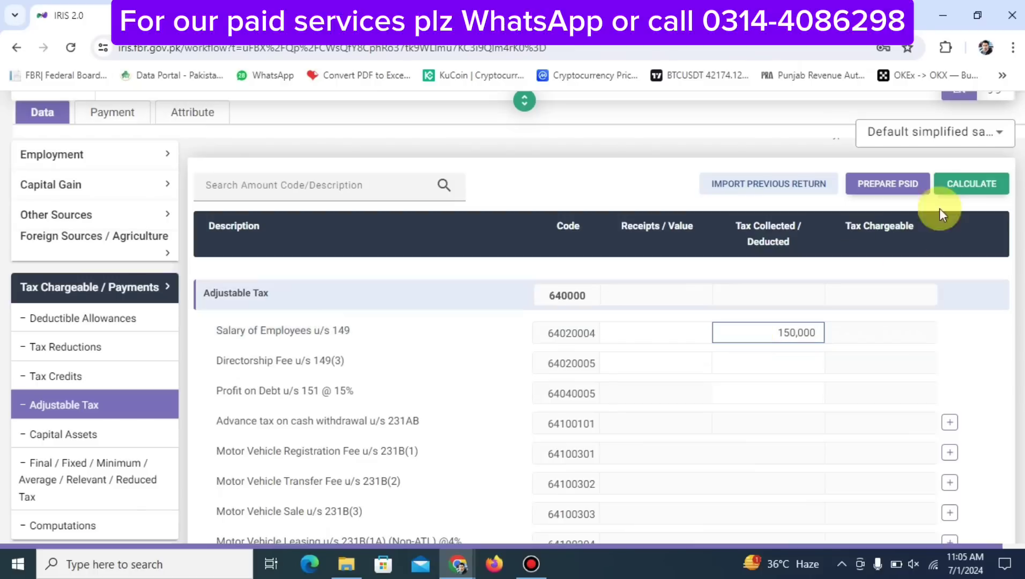
left_click(970, 189)
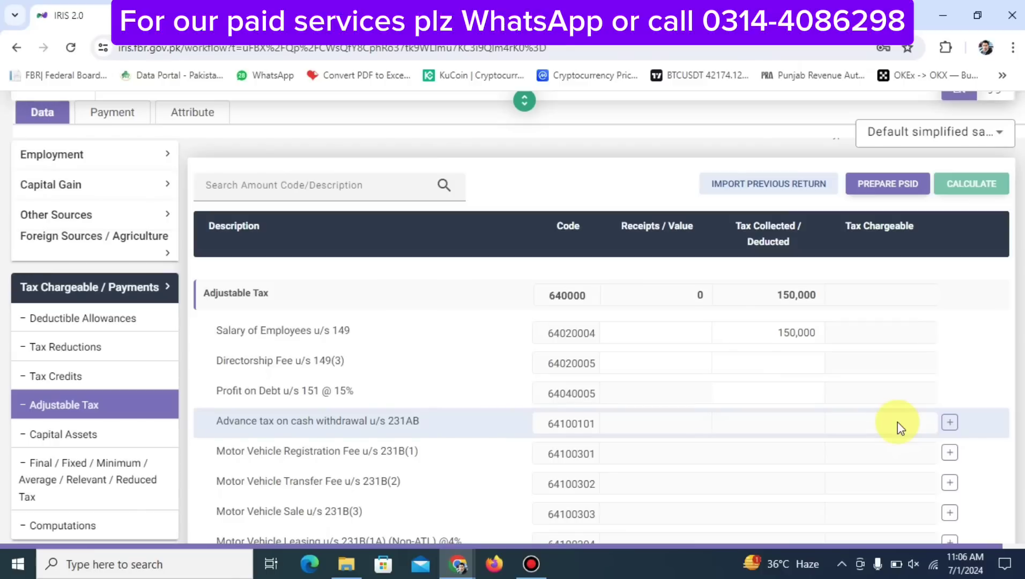
Add an HBL cash withdrawal entry under u/s 231AB with its account number
left_click(950, 425)
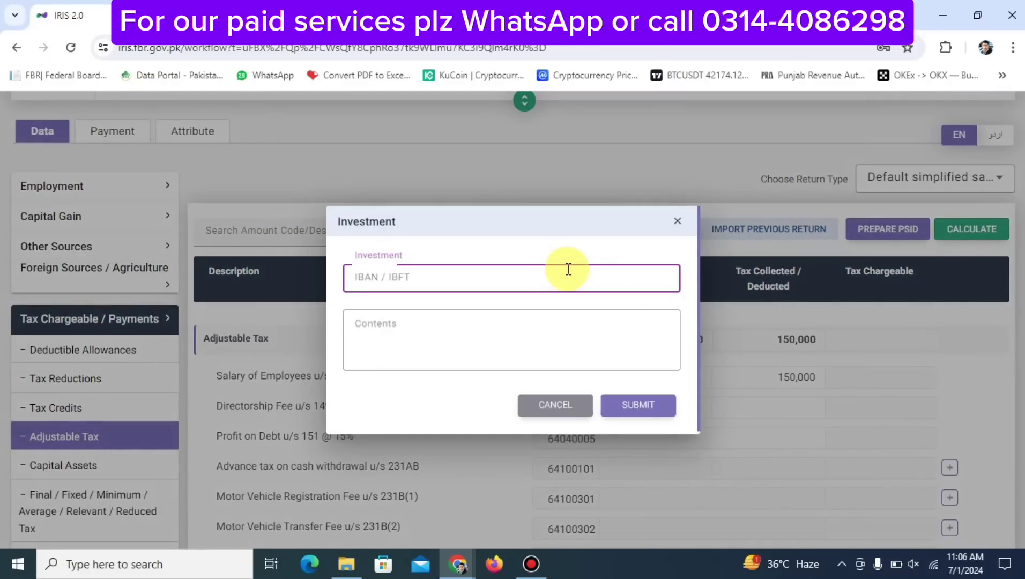
type("55555555555`")
key("Tab")
type("HBL")
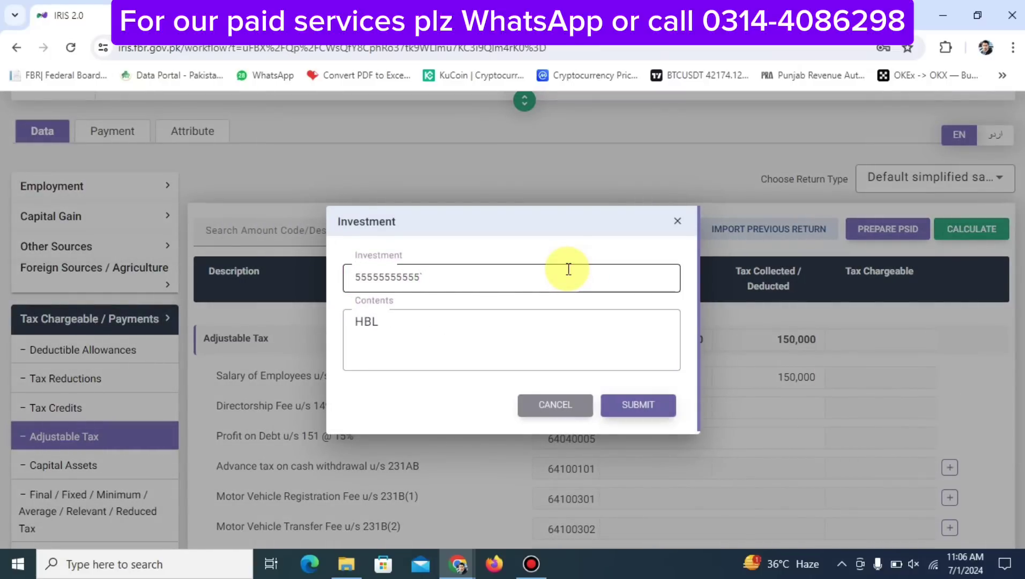
left_click(623, 400)
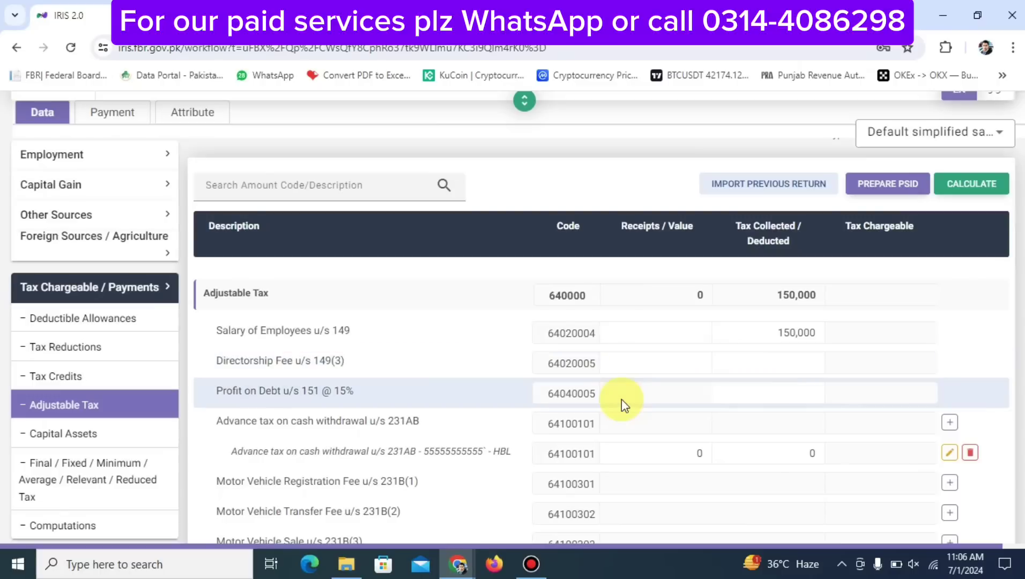
Record 1,000 tax deducted on the HBL entry and recalculate, bringing the total to 151,000
left_click(734, 450)
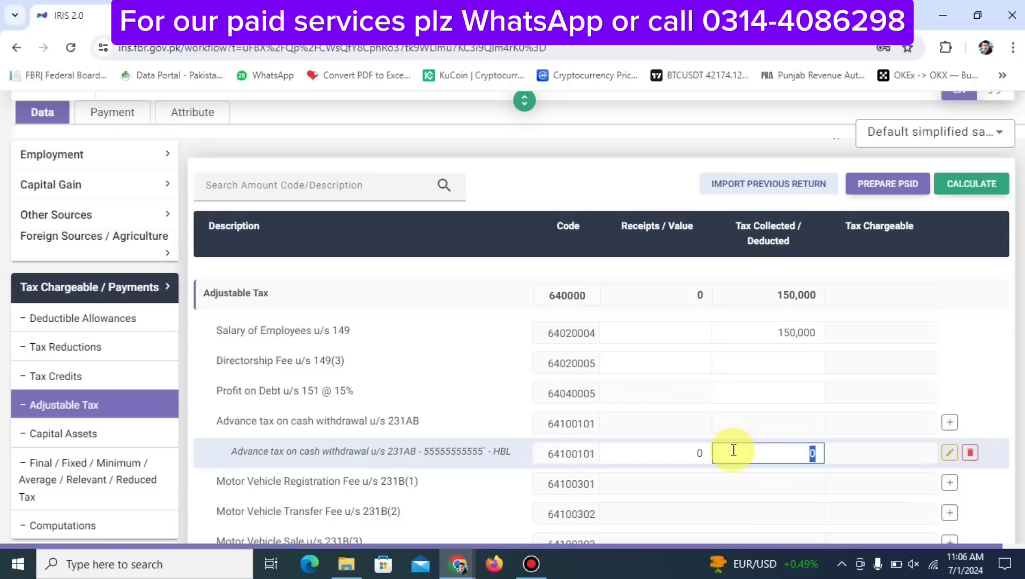
type("1000")
left_click(963, 182)
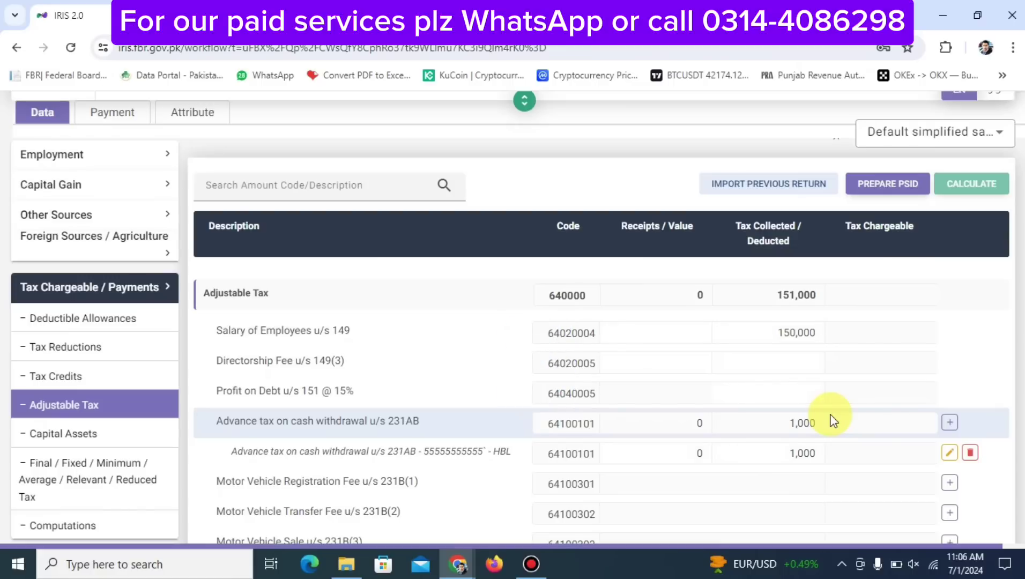
scroll(832, 421, "down", 6)
scroll(833, 421, "up", 5)
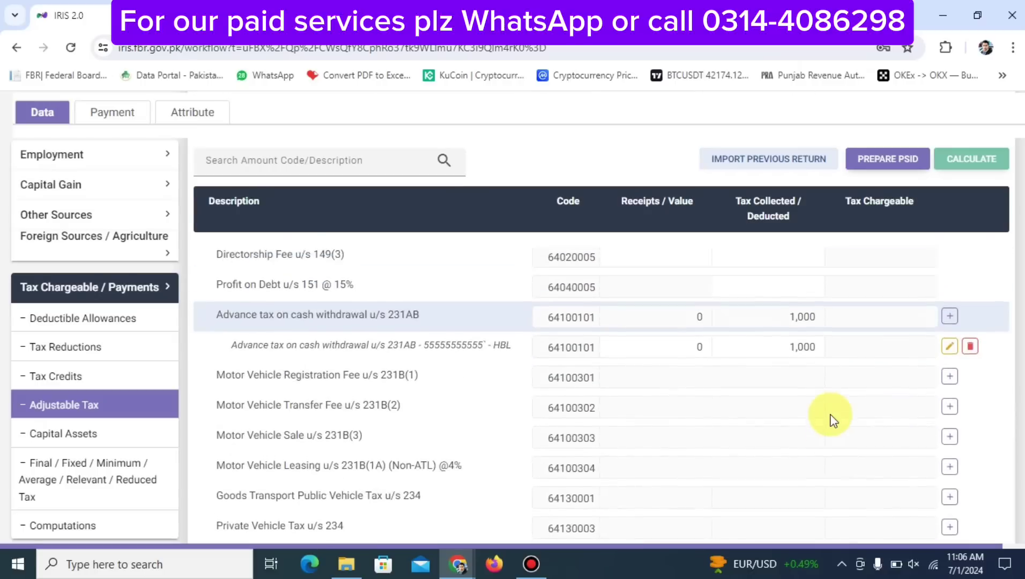
scroll(833, 421, "down", 1)
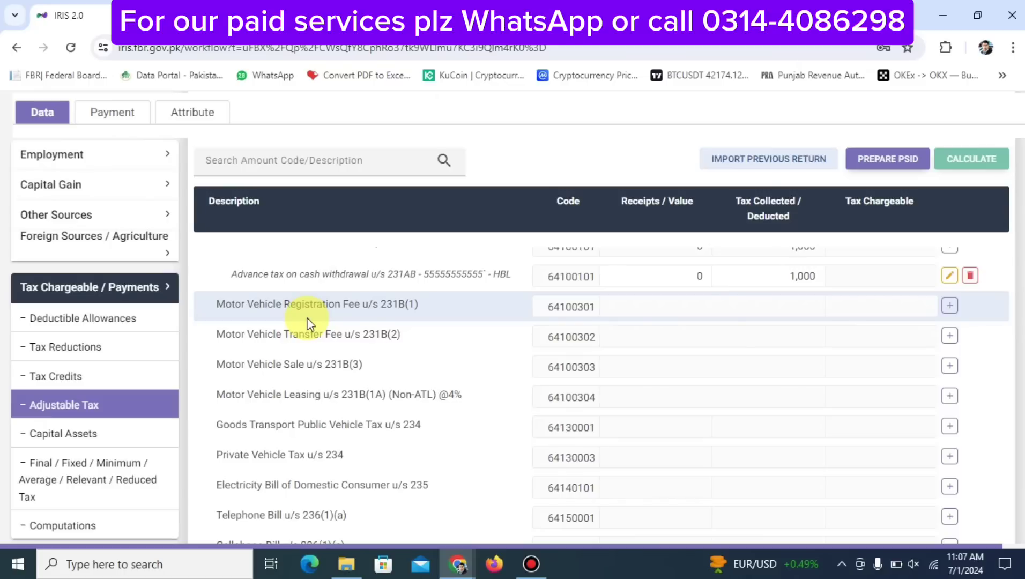
Add an ABL - 2154 entry under Motor Vehicle Registration Fee u/s 231B(1)
left_click(948, 311)
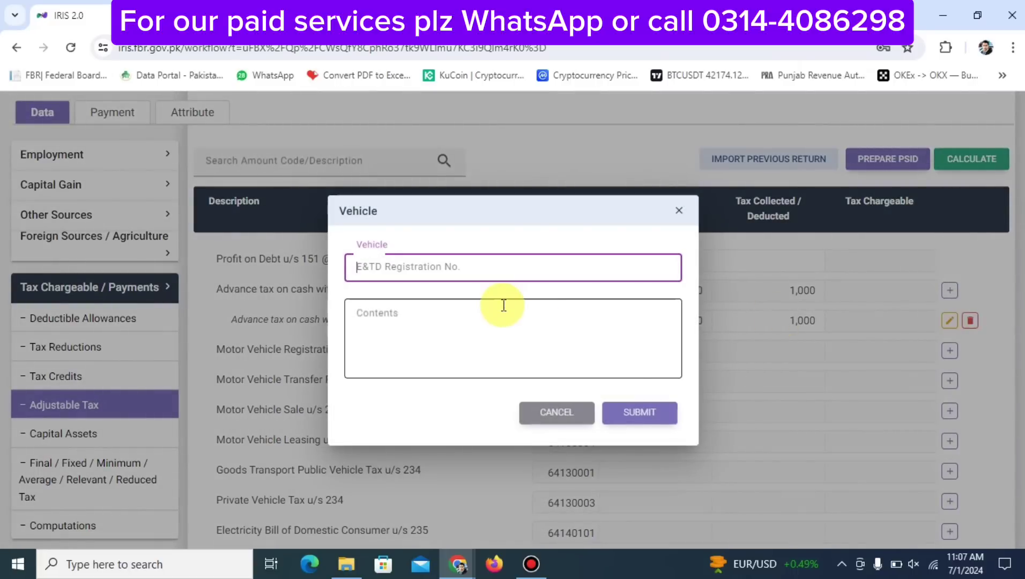
type("A")
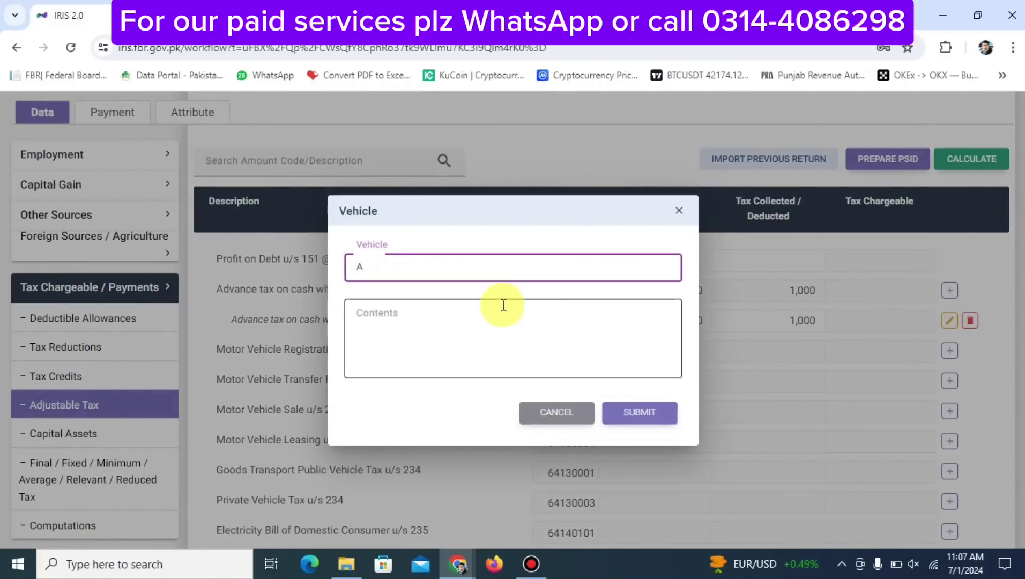
type("BL")
key("Tab")
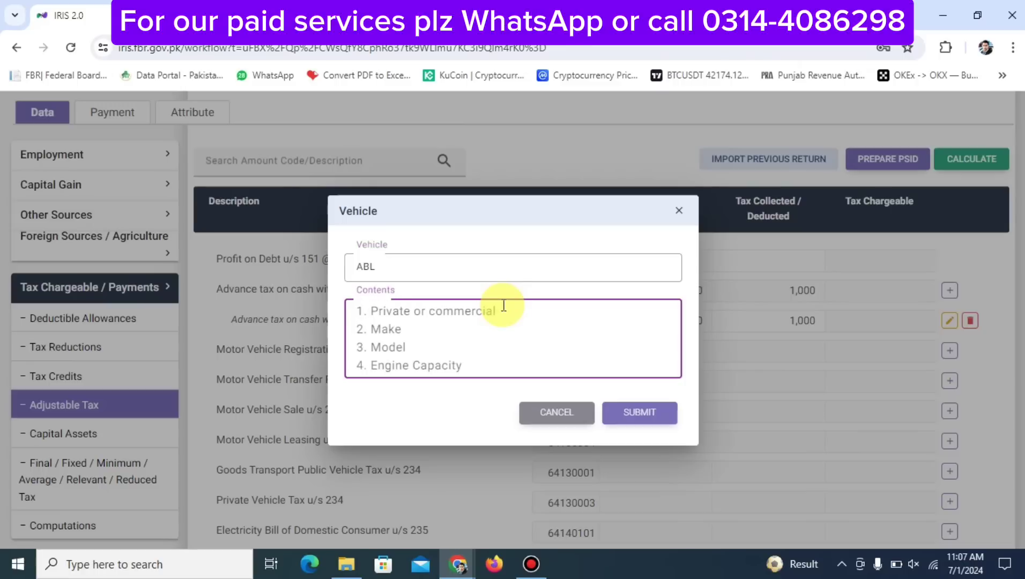
type("2154")
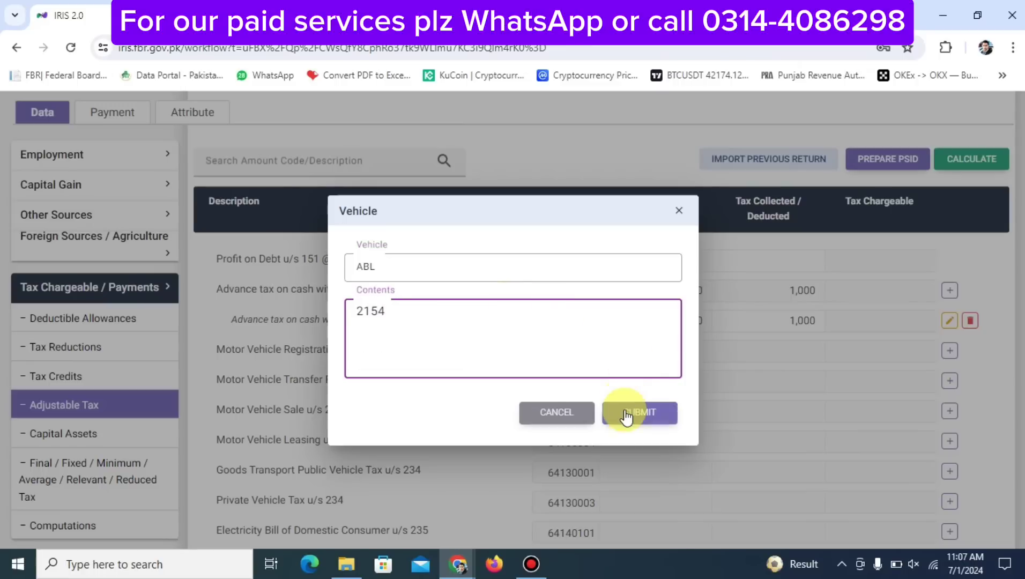
left_click(627, 412)
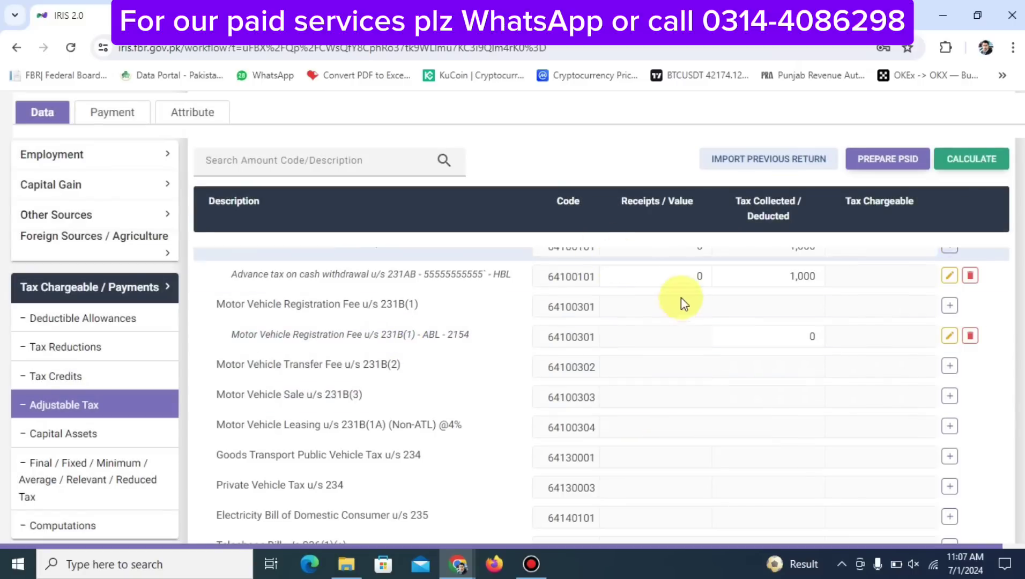
Record 5,000 tax paid on the ABL - 2154 entry and recalculate
left_click(723, 337)
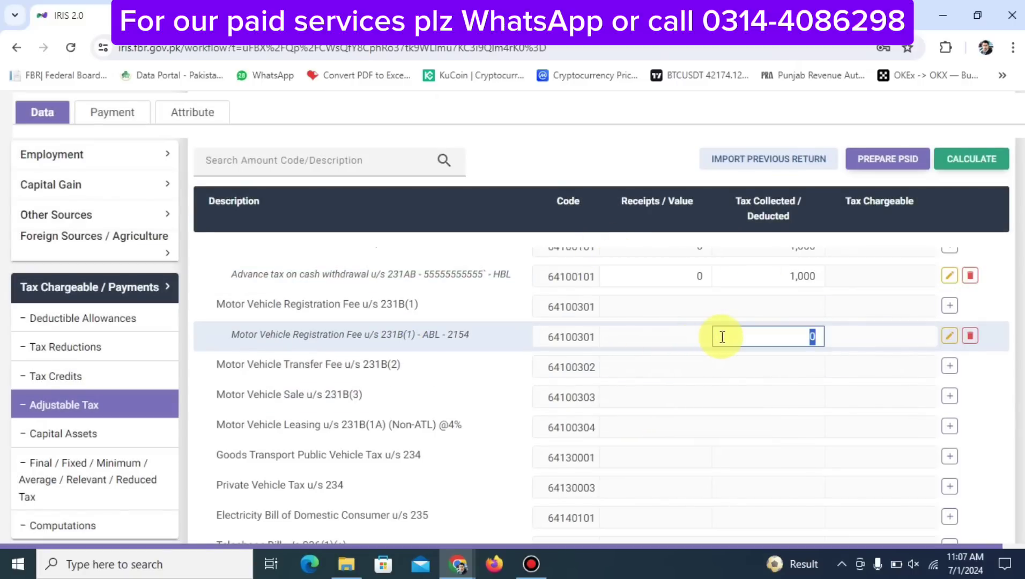
type("5000")
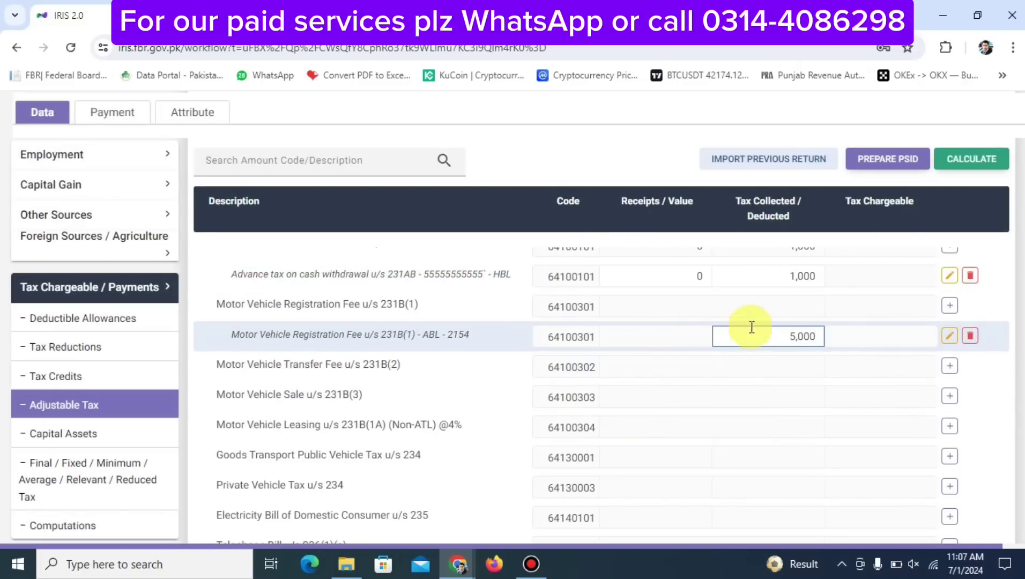
left_click(950, 169)
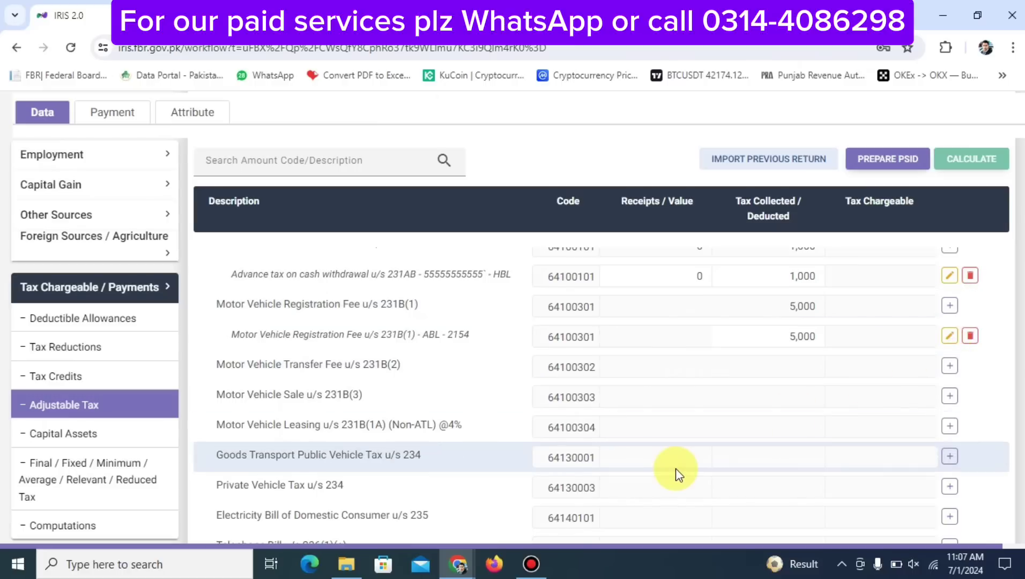
Add a PTCL entry under the Internet Bill row of the adjustable tax schedule
scroll(681, 463, "down", 5)
scroll(676, 468, "up", 2)
scroll(676, 467, "down", 2)
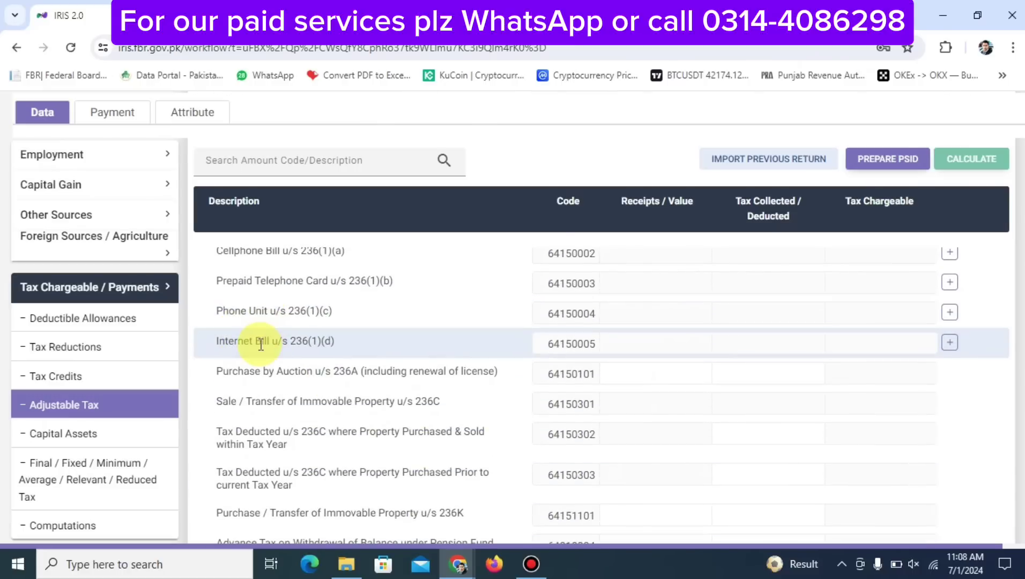
left_click(949, 343)
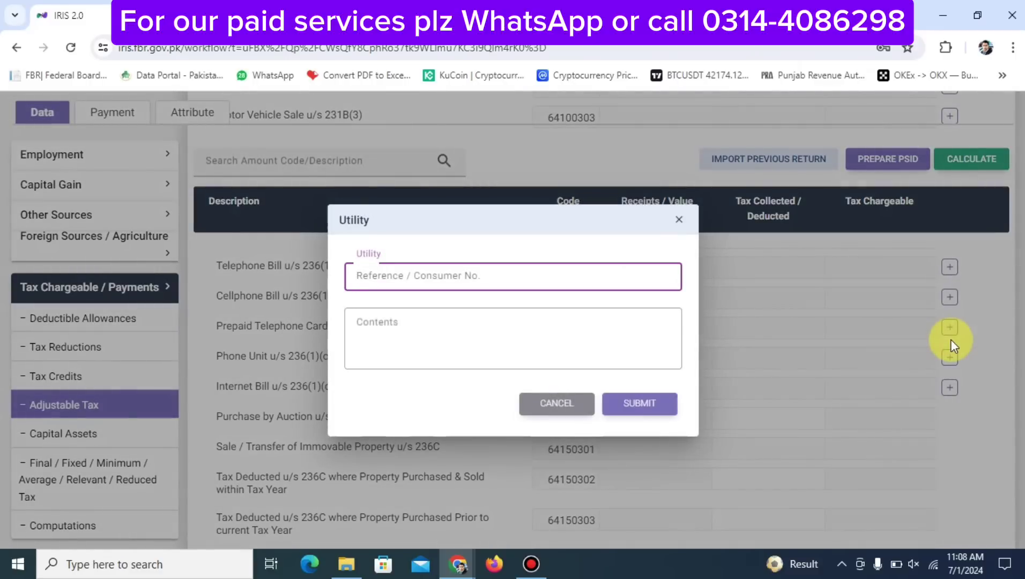
type("PTCL")
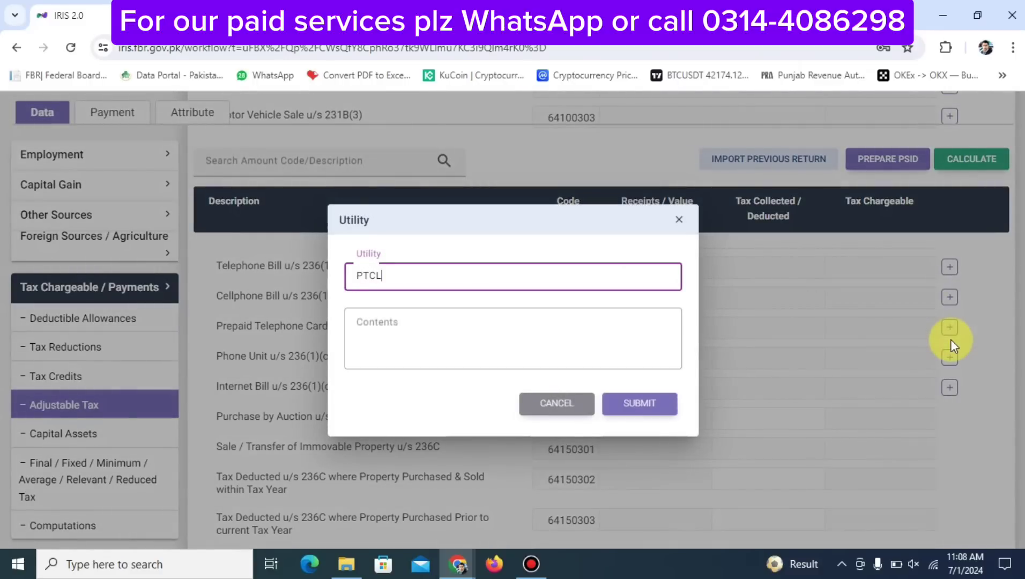
key("Tab")
type(".")
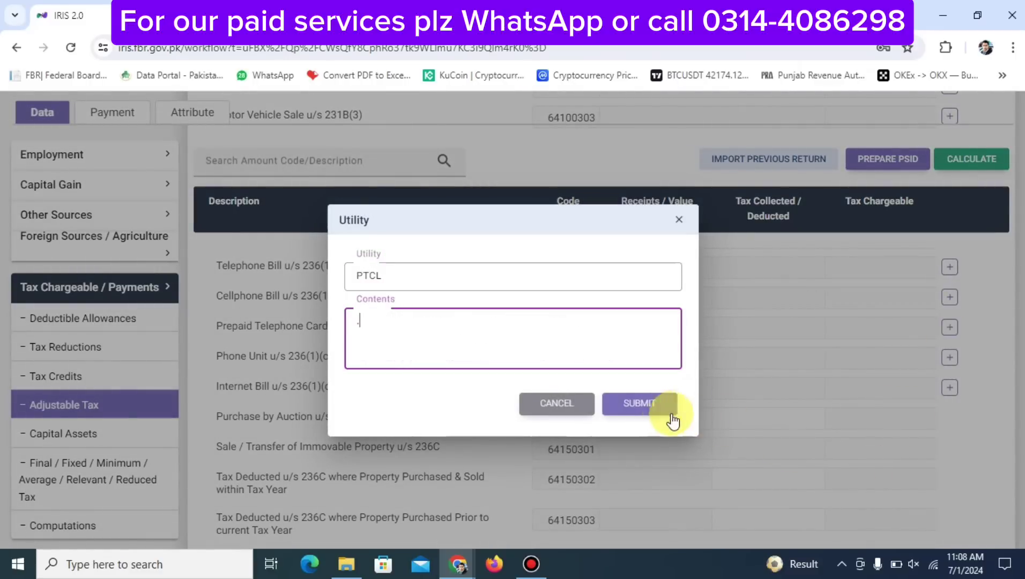
left_click(646, 411)
Set the PTCL entry's tax collected to 1,500 and recalculate the return
left_click(738, 373)
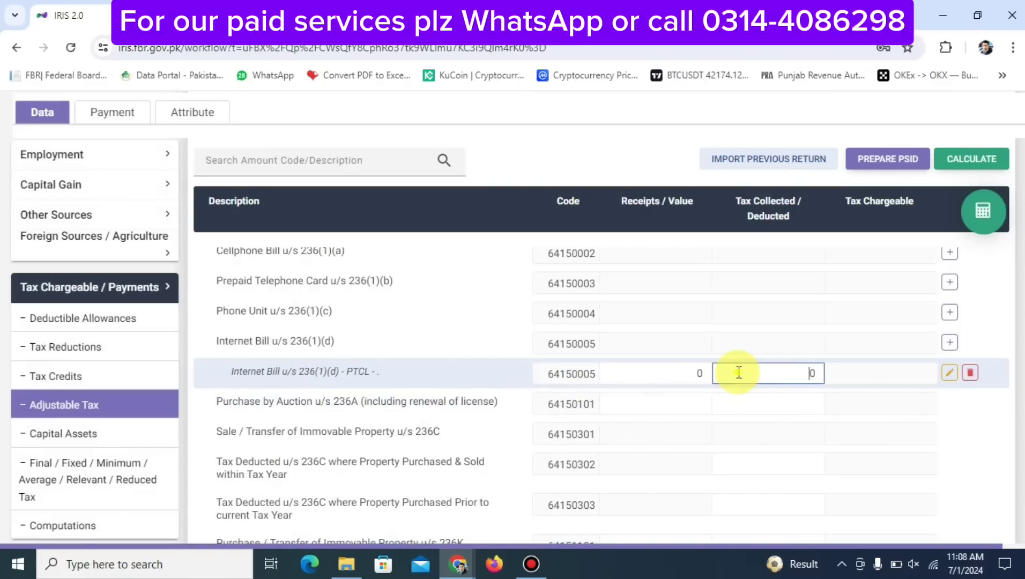
double_click(739, 373)
type("1,500")
left_click(991, 214)
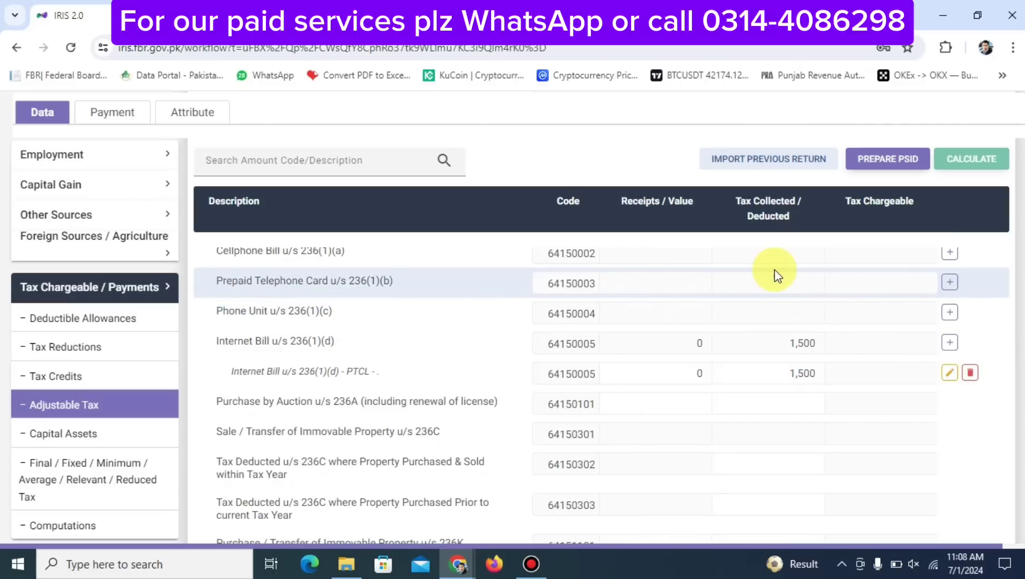
Add a JAZZ prepaid telephone card entry with its consumer number
left_click(952, 281)
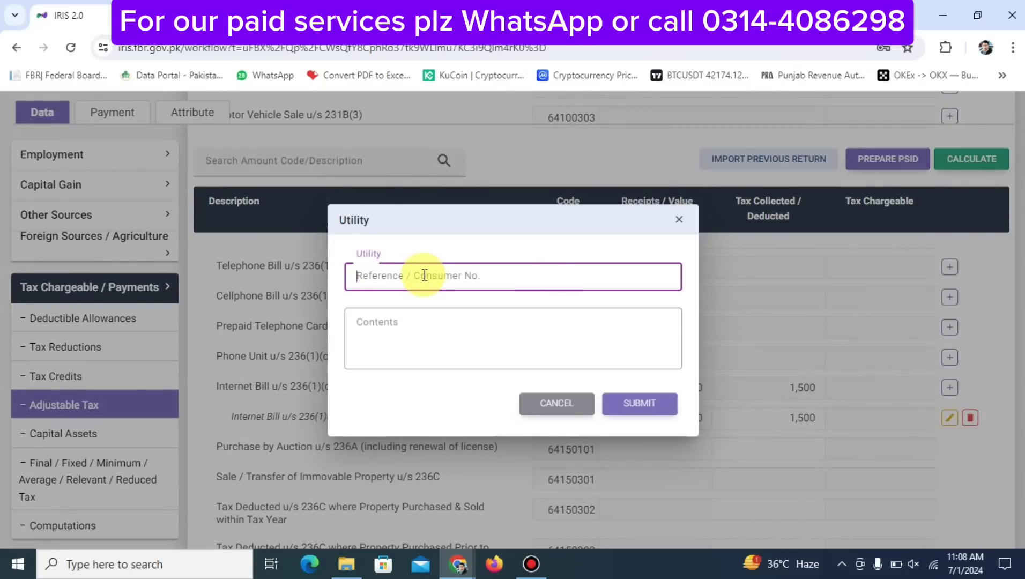
type("03333333333")
key("Tab")
type("JAZZ")
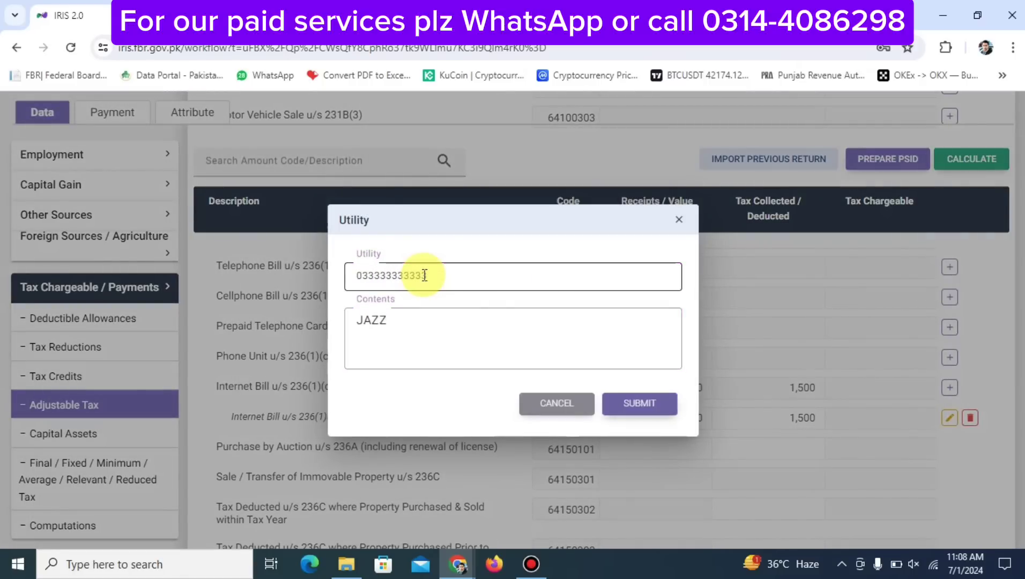
left_click(645, 404)
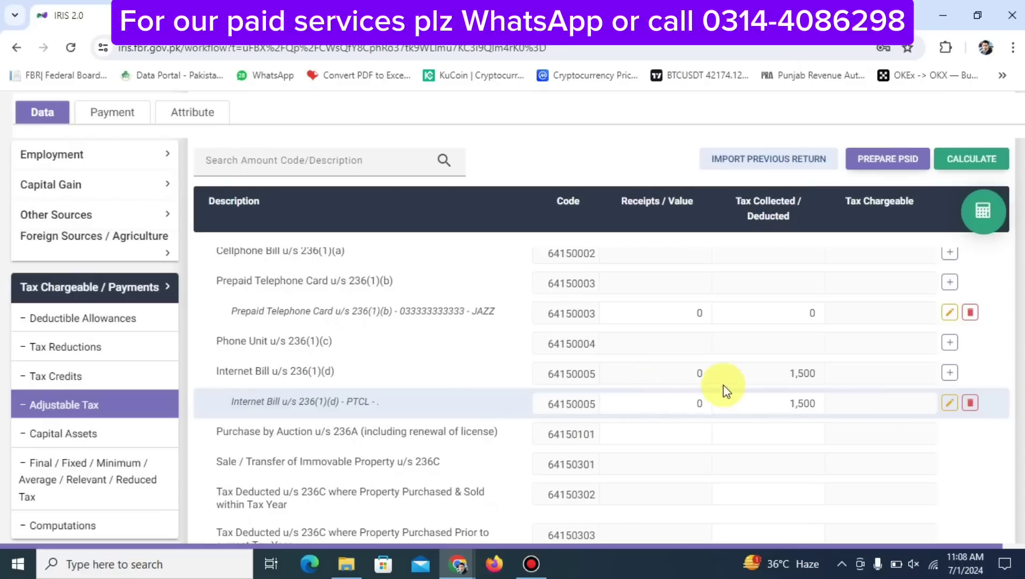
Set the JAZZ entry's tax collected to 520 and recalculate
left_click(737, 315)
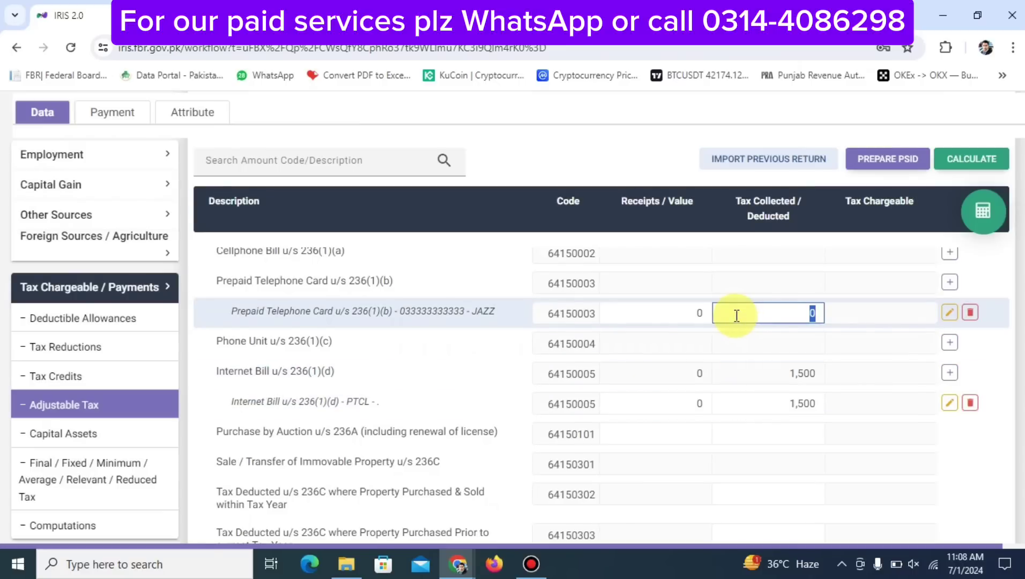
type("520")
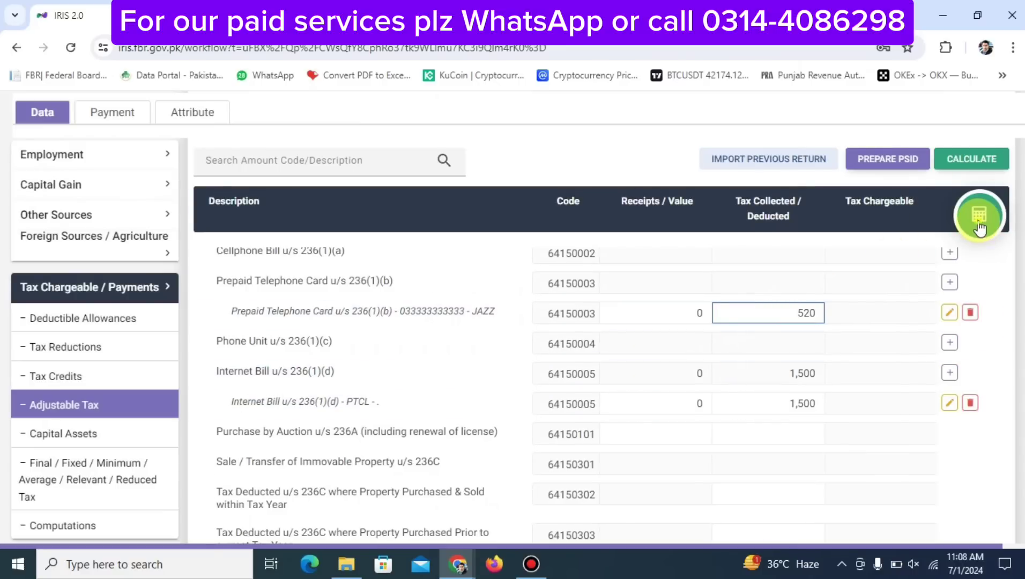
left_click(978, 221)
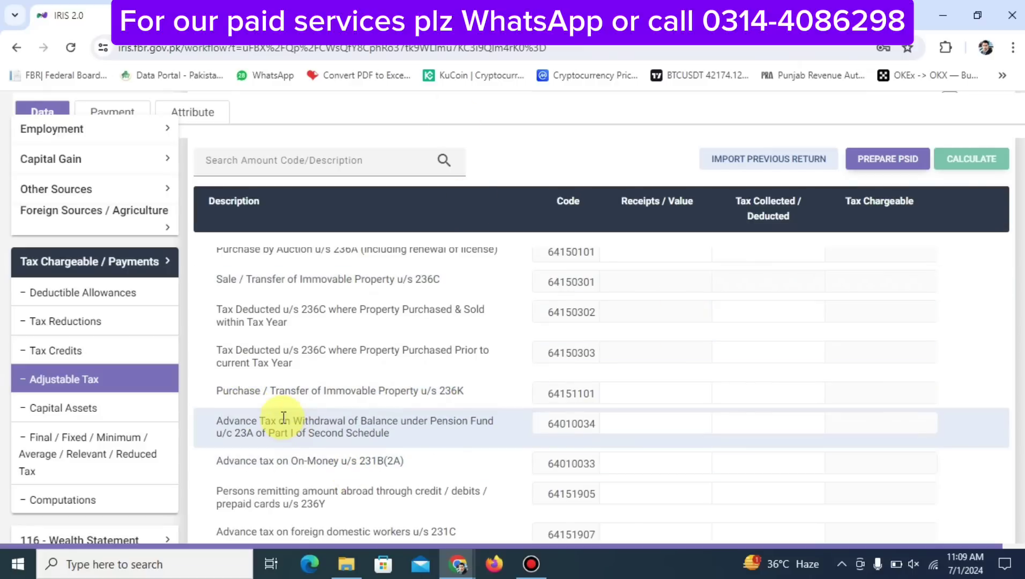
Enter 25,000 tax collected for the 236K property purchase row and recalculate
left_click(738, 395)
type("250000")
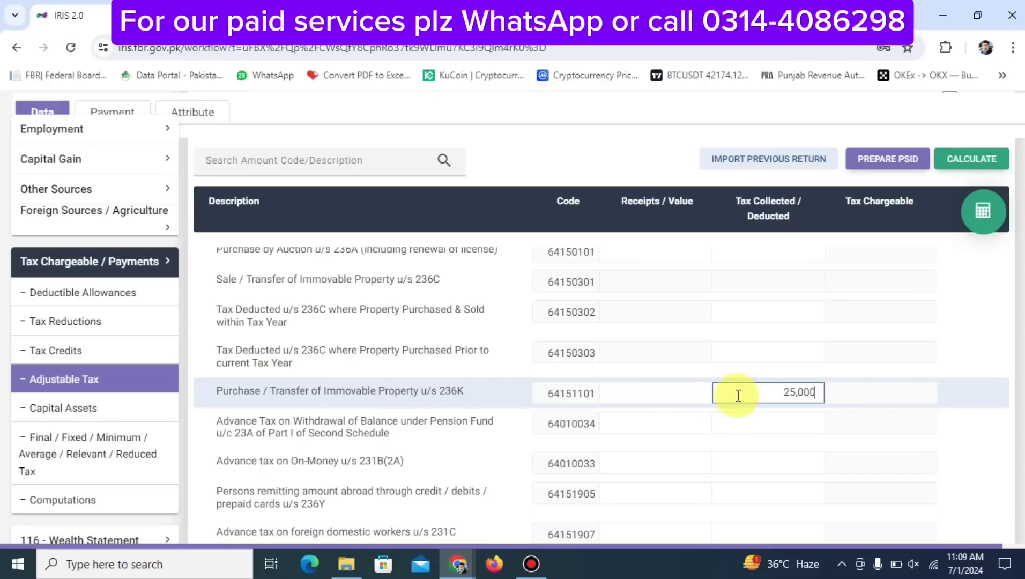
left_click(978, 212)
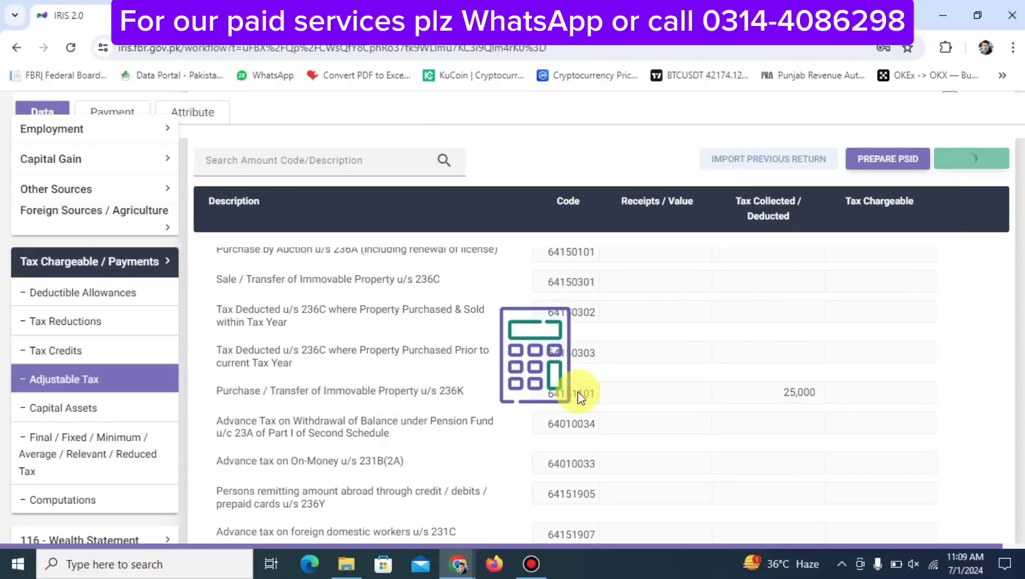
scroll(579, 397, "down", 2)
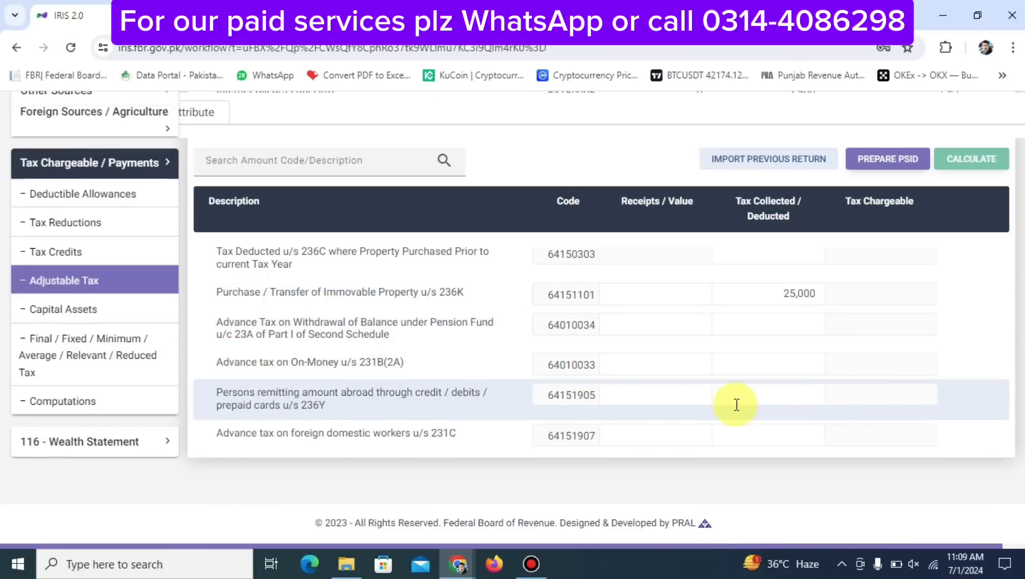
Save the return with Adjustable Tax totalling 183,020
scroll(737, 375, "up", 5)
left_click(761, 151)
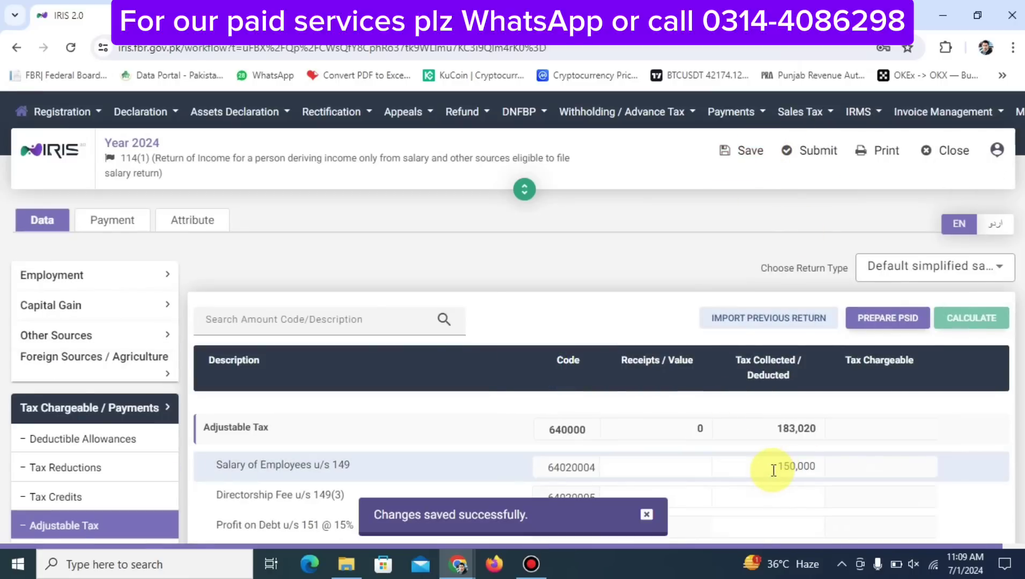
scroll(772, 469, "down", 10)
scroll(772, 469, "up", 10)
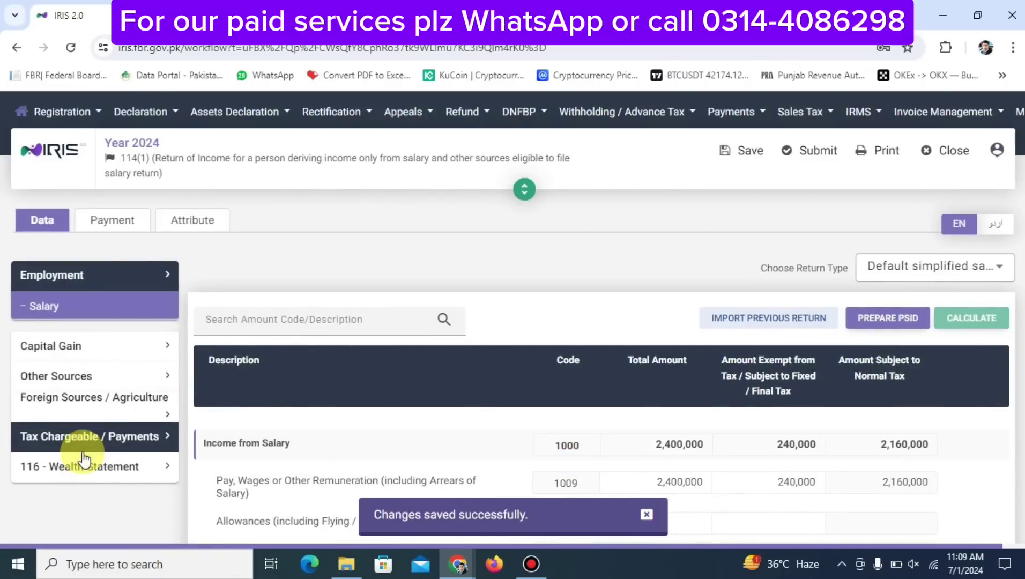
Expand Tax Chargeable / Payments in the sidebar and scroll to its Computations sub-item
left_click(116, 437)
scroll(119, 447, "down", 3)
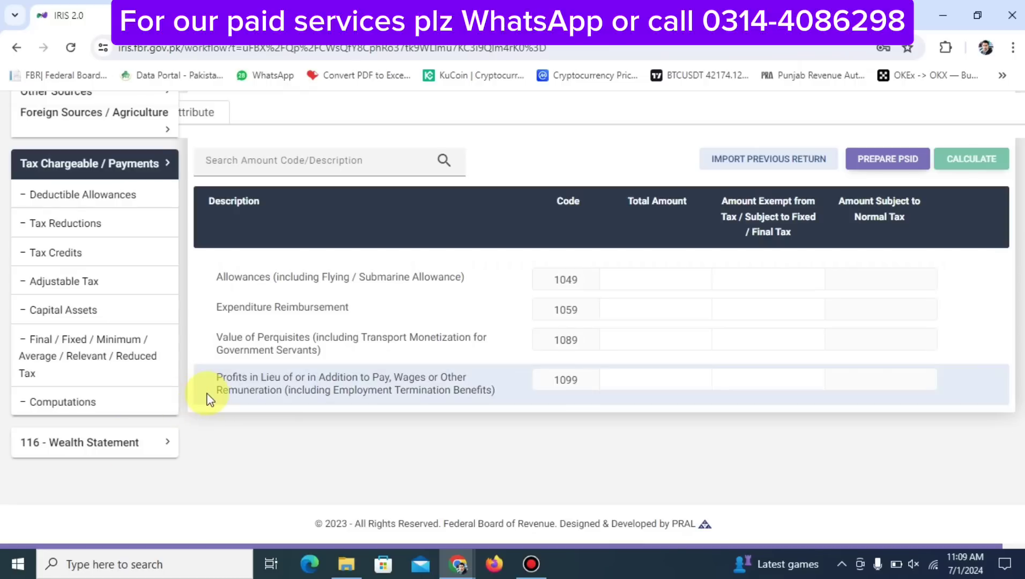
scroll(206, 399, "up", 5)
scroll(206, 399, "down", 3)
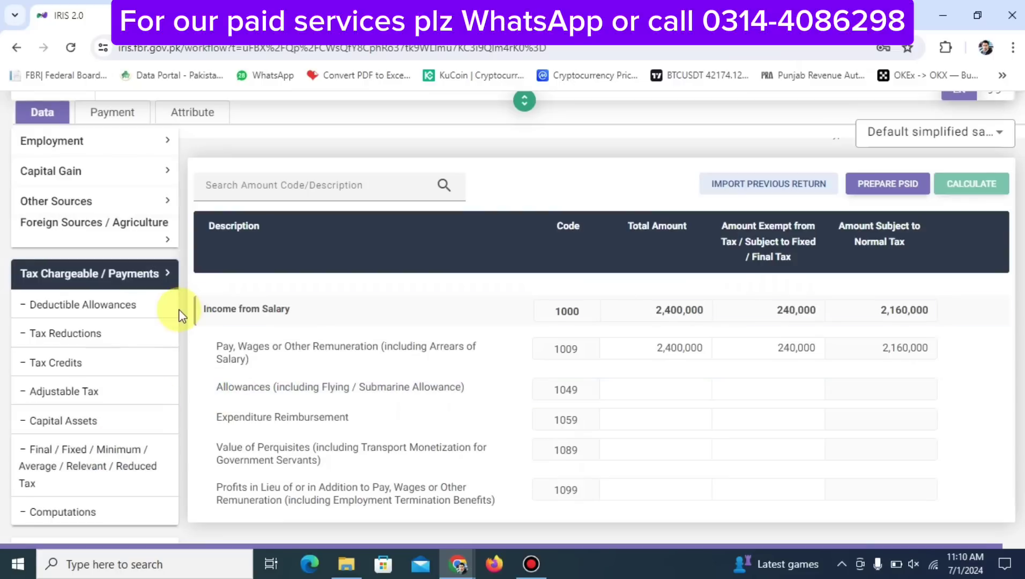
scroll(75, 420, "down", 2)
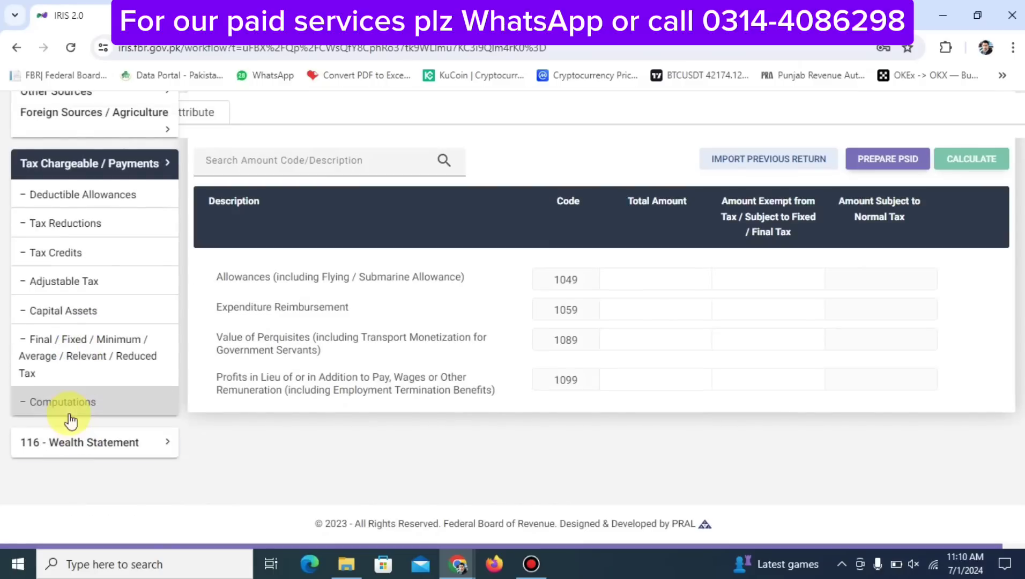
Open the Computations schedule, save the return, and scan the figures
left_click(65, 403)
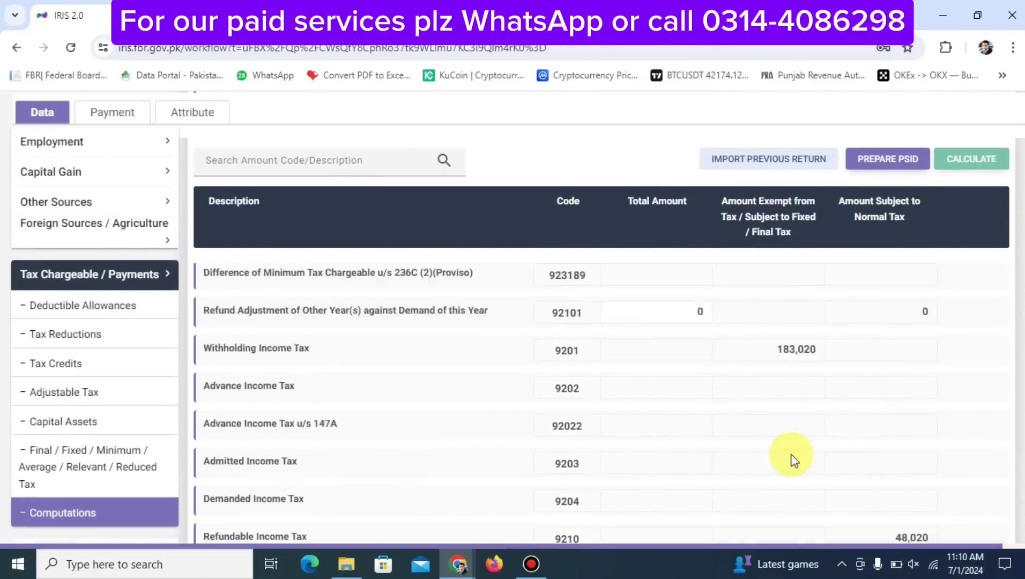
scroll(794, 461, "down", 2)
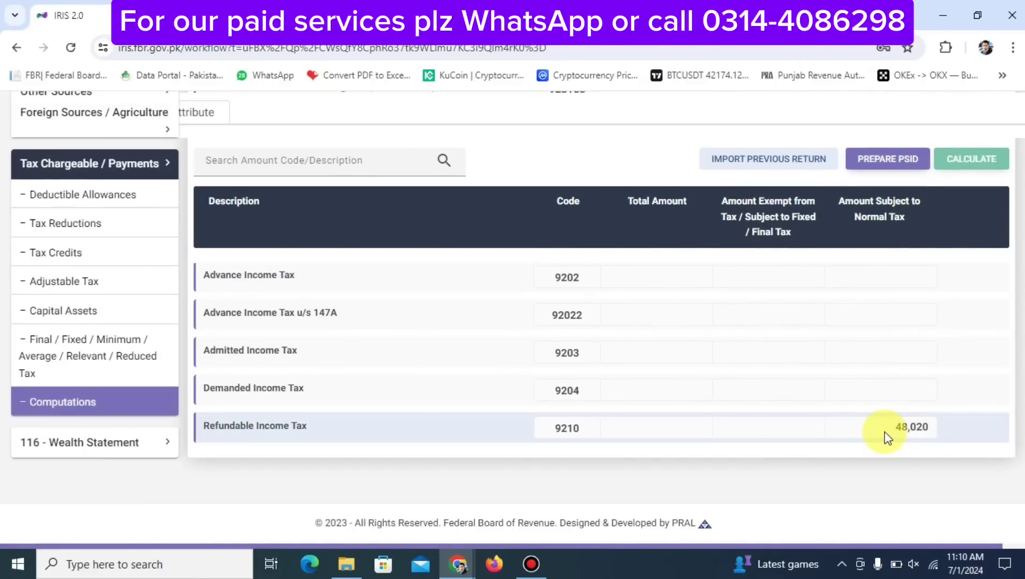
scroll(885, 434, "up", 12)
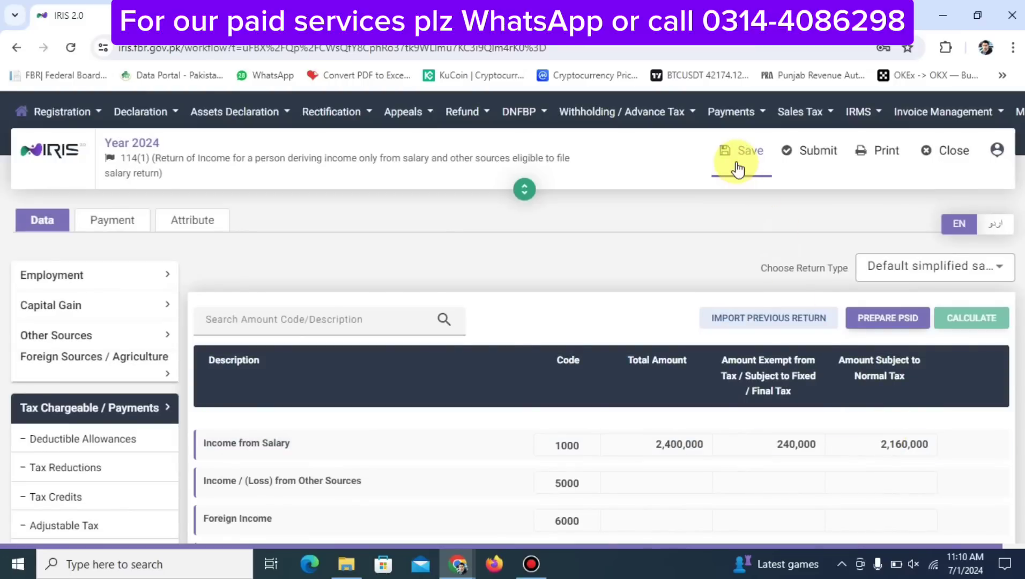
left_click(740, 166)
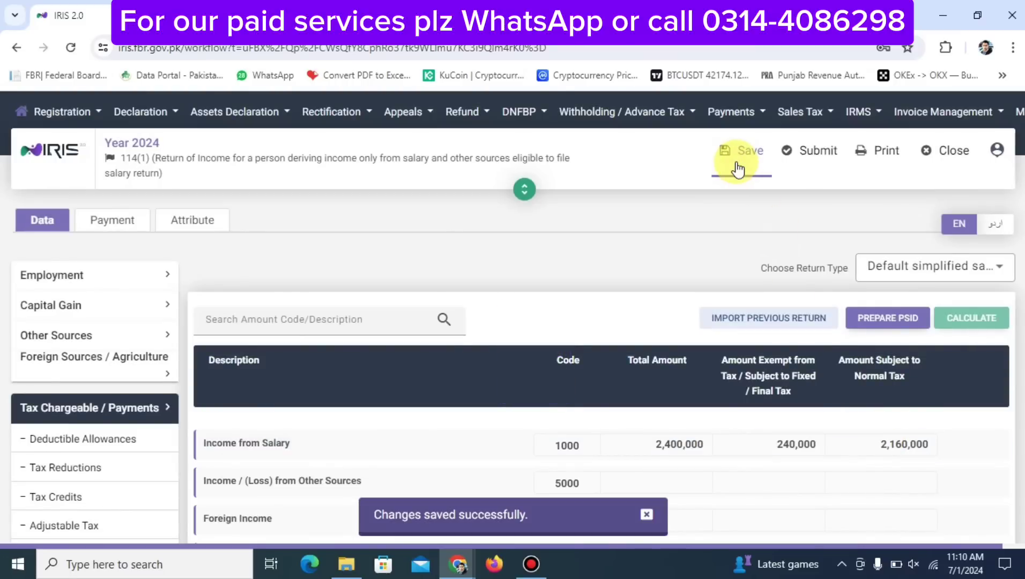
scroll(741, 338, "down", 12)
scroll(899, 430, "up", 10)
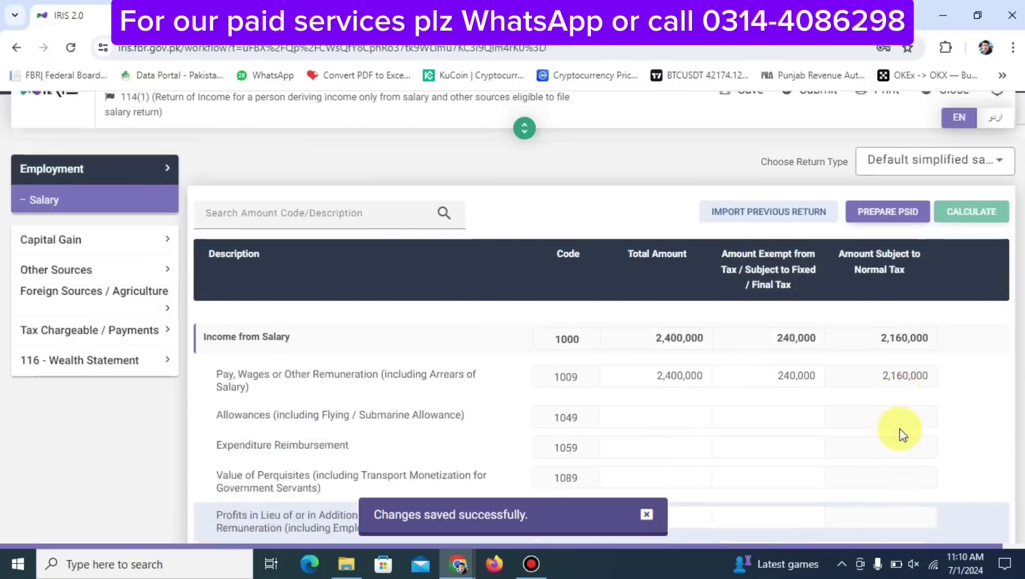
scroll(879, 405, "down", 2)
right_click(856, 465)
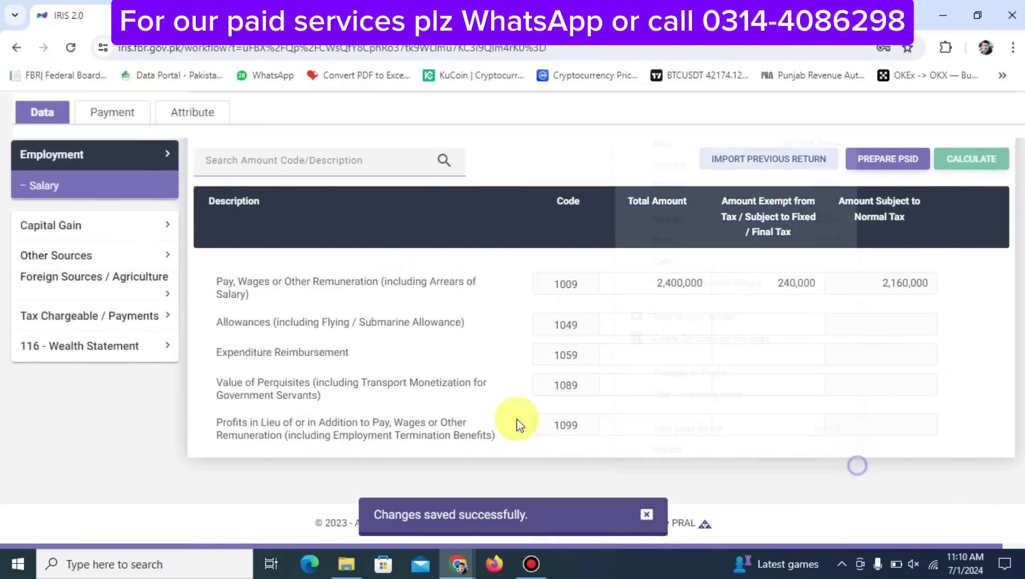
Reopen Computations and review tax chargeable 135,000 and refundable income tax 48,020
left_click(107, 317)
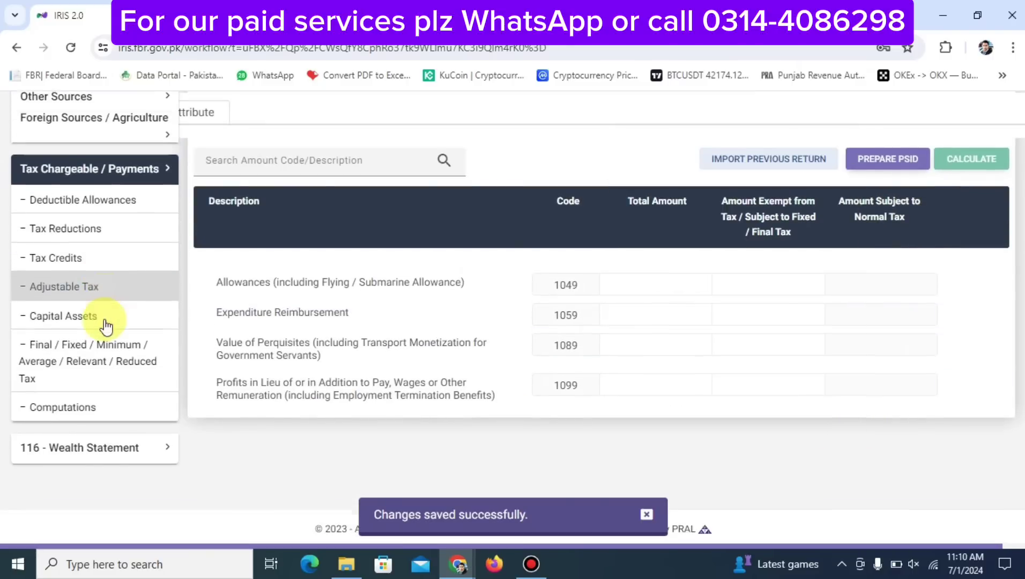
left_click(75, 412)
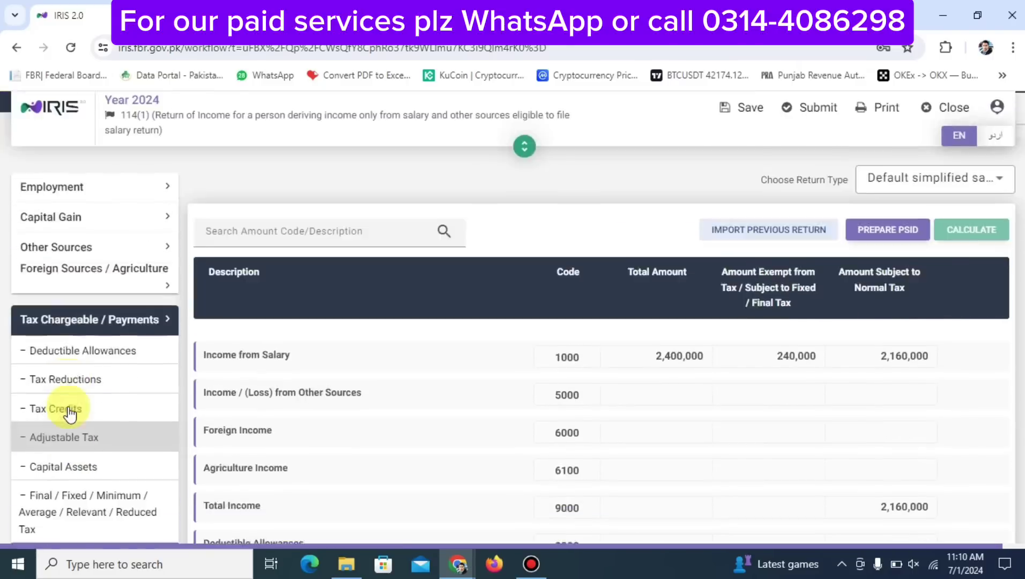
scroll(670, 441, "down", 3)
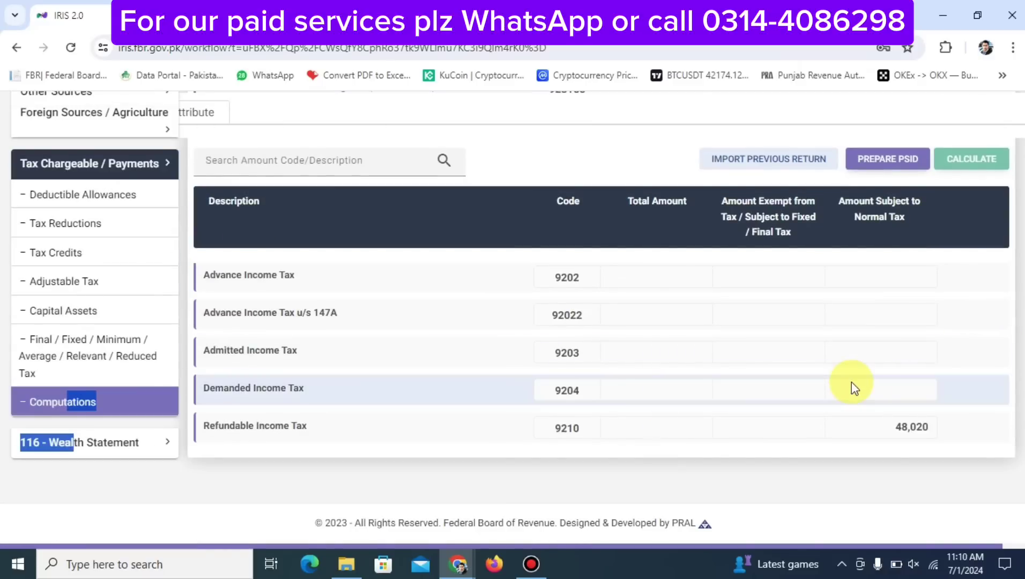
scroll(851, 382, "up", 3)
scroll(851, 383, "down", 3)
scroll(852, 382, "up", 3)
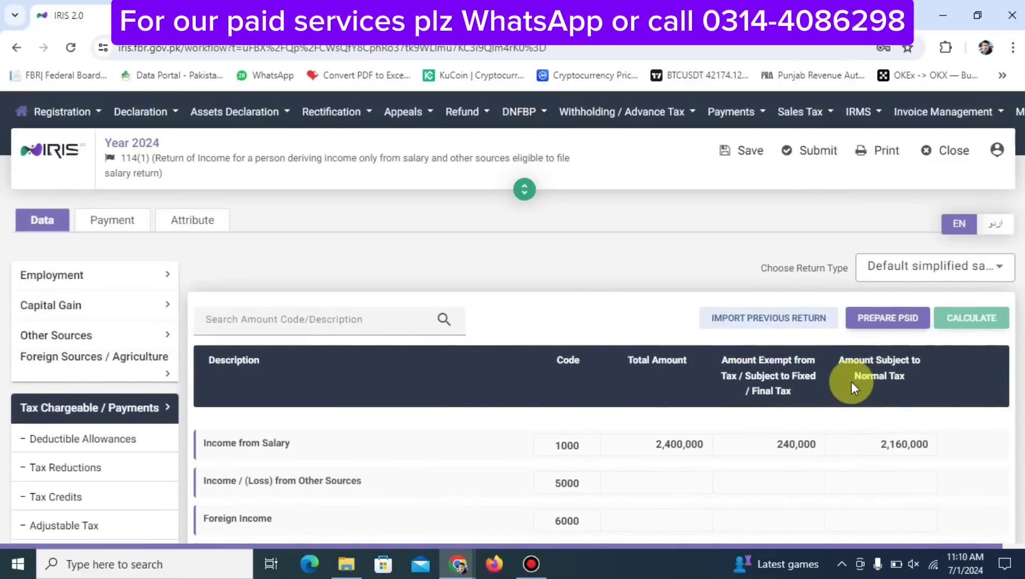
scroll(853, 382, "down", 3)
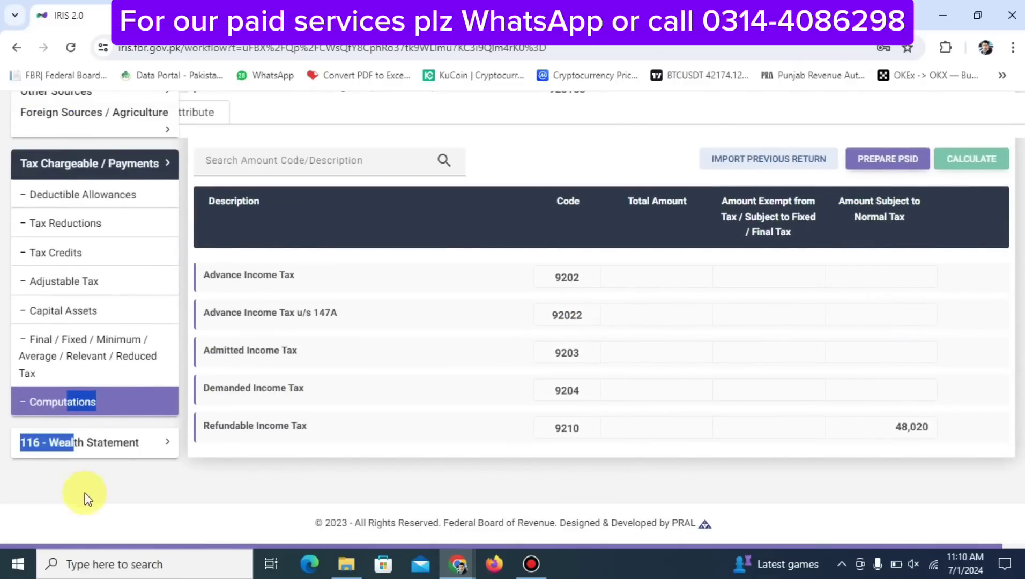
Return to Computations and copy the 2,160,000 total income figure
left_click(99, 455)
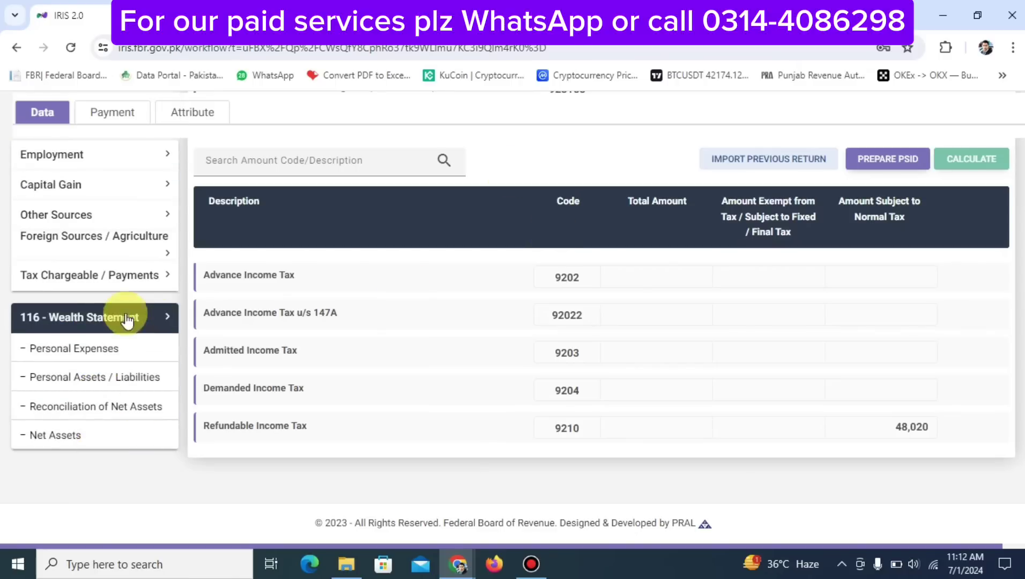
left_click(96, 275)
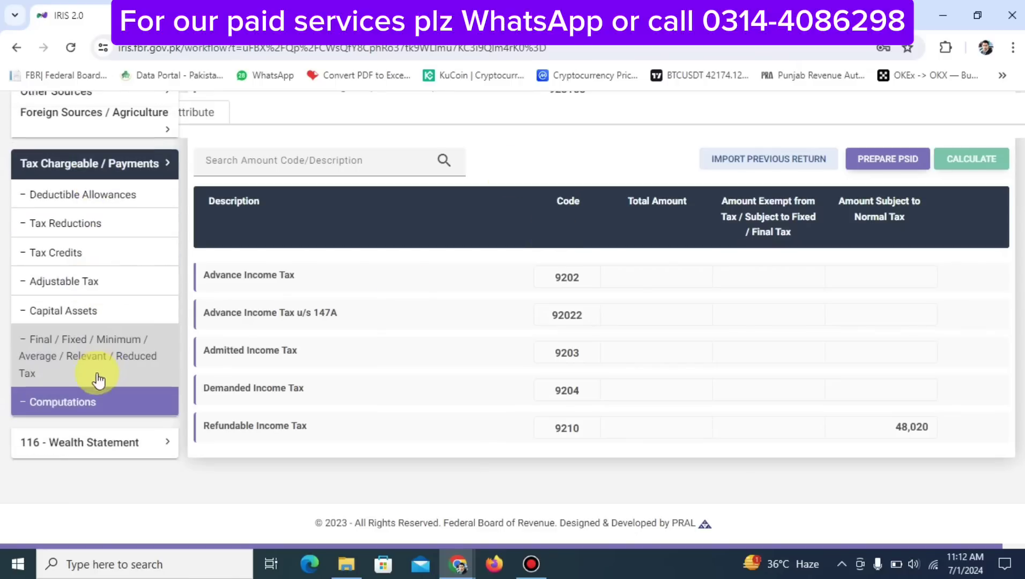
left_click(75, 403)
scroll(722, 521, "down", 3)
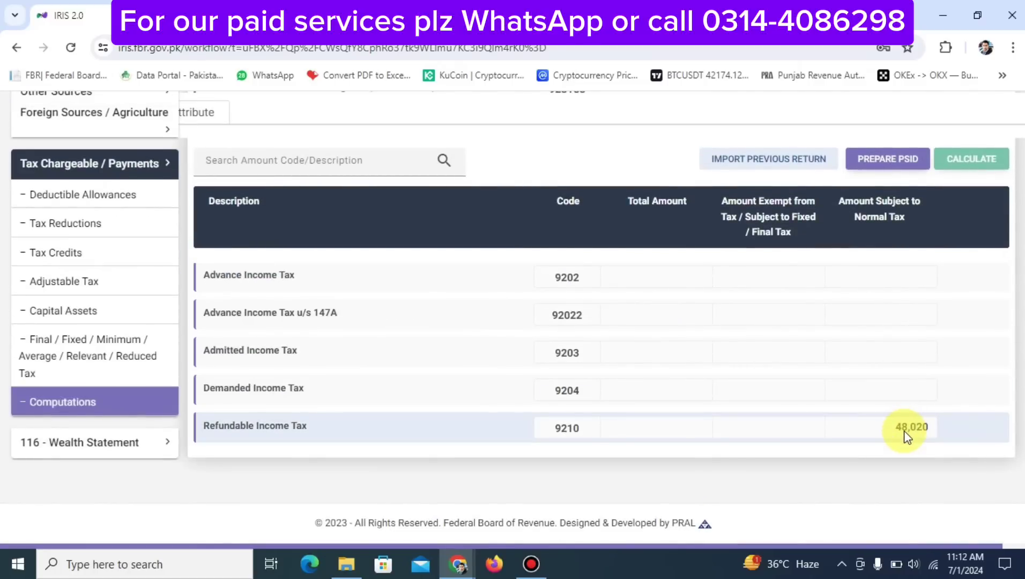
scroll(904, 431, "up", 6)
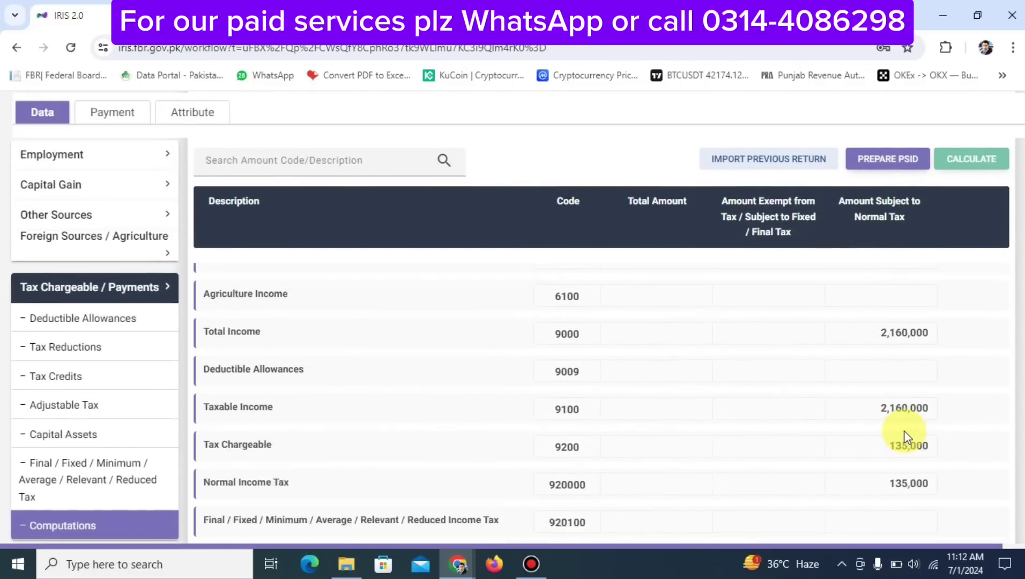
scroll(904, 431, "down", 3)
scroll(904, 431, "up", 2)
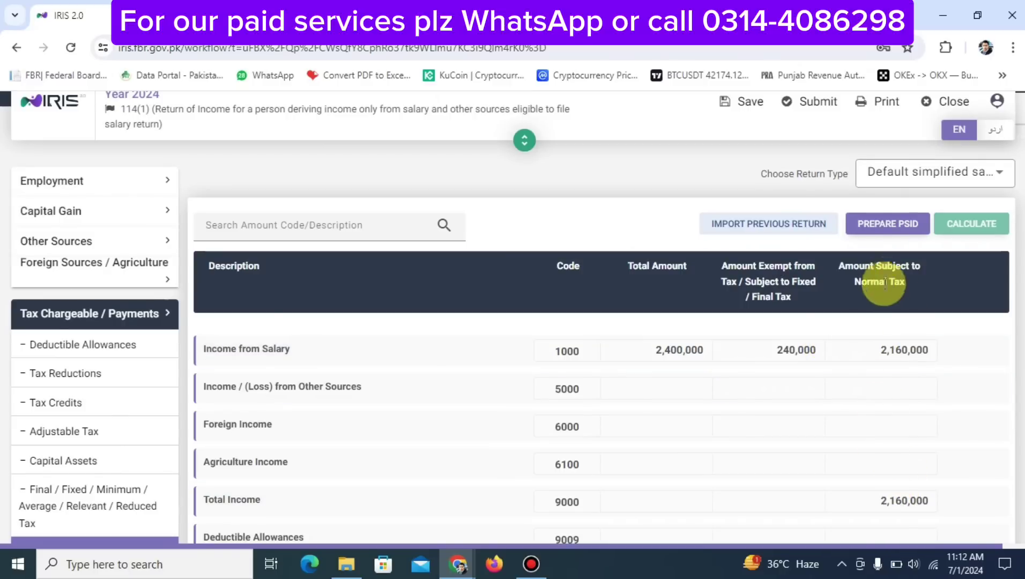
double_click(883, 505)
key("ctrl+c")
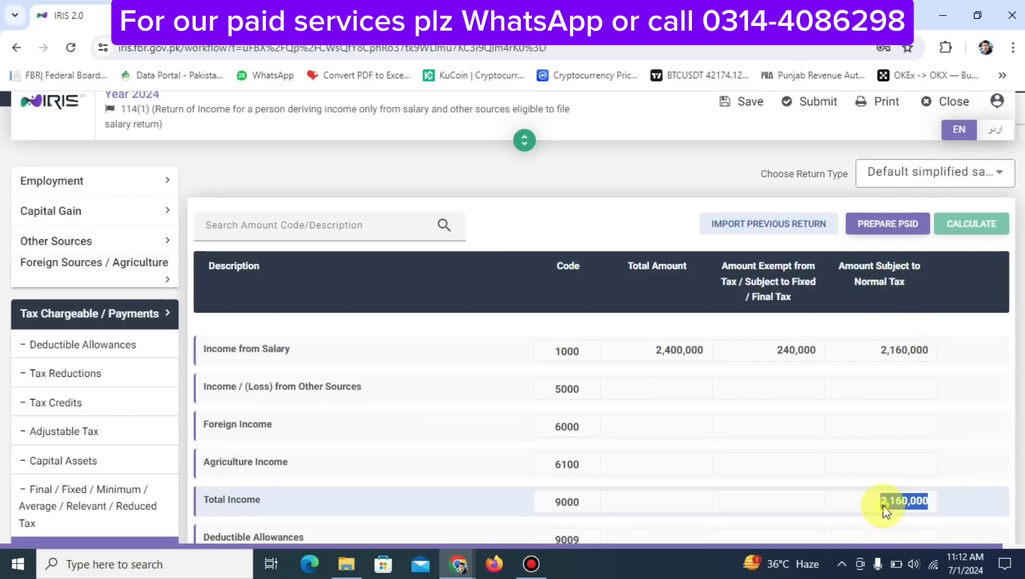
scroll(883, 505, "down", 10)
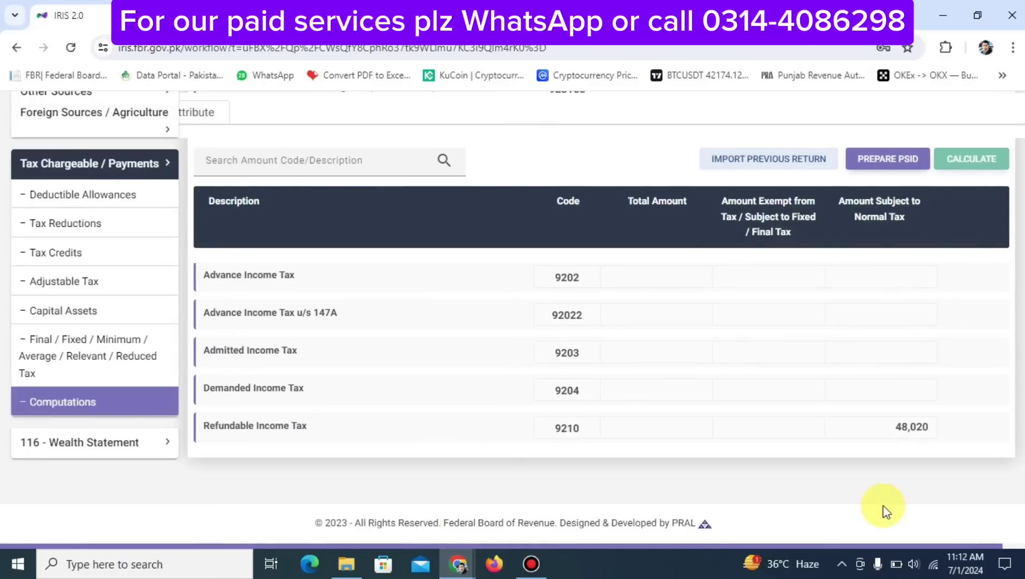
Paste 2,160,000 into code 7031 of Reconciliation of Net Assets and recalculate
left_click(114, 442)
left_click(78, 411)
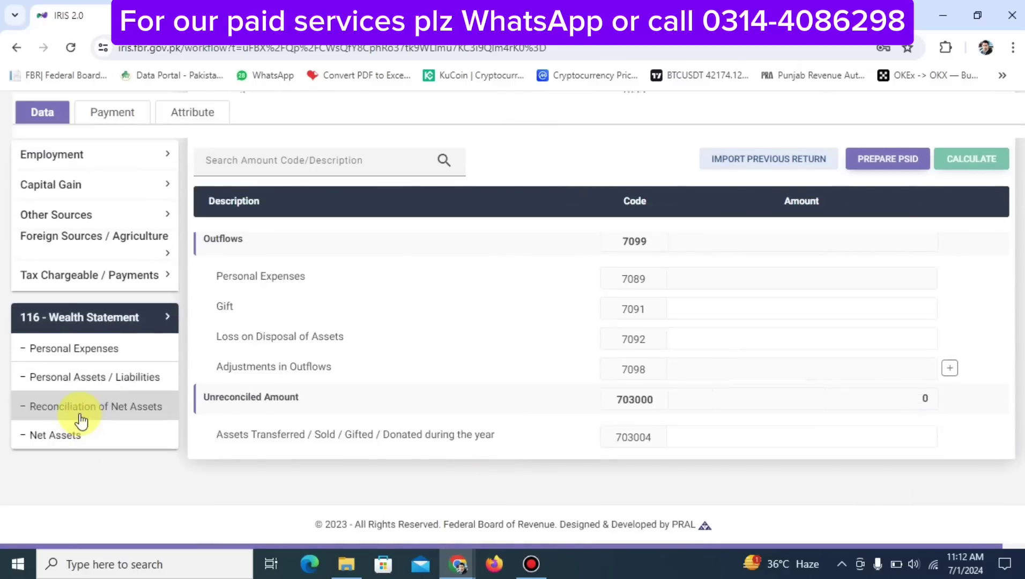
scroll(658, 370, "down", 6)
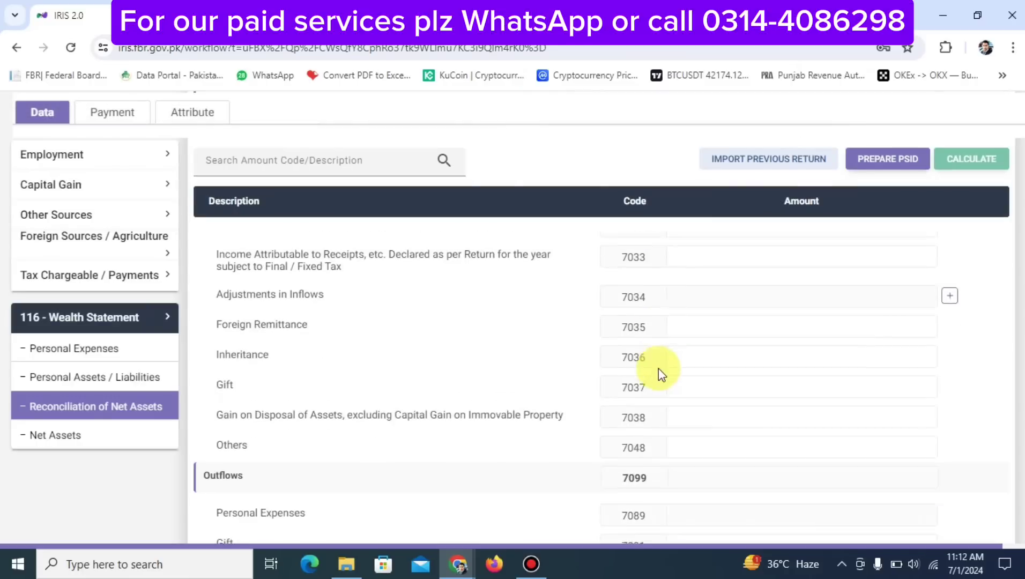
scroll(659, 369, "up", 2)
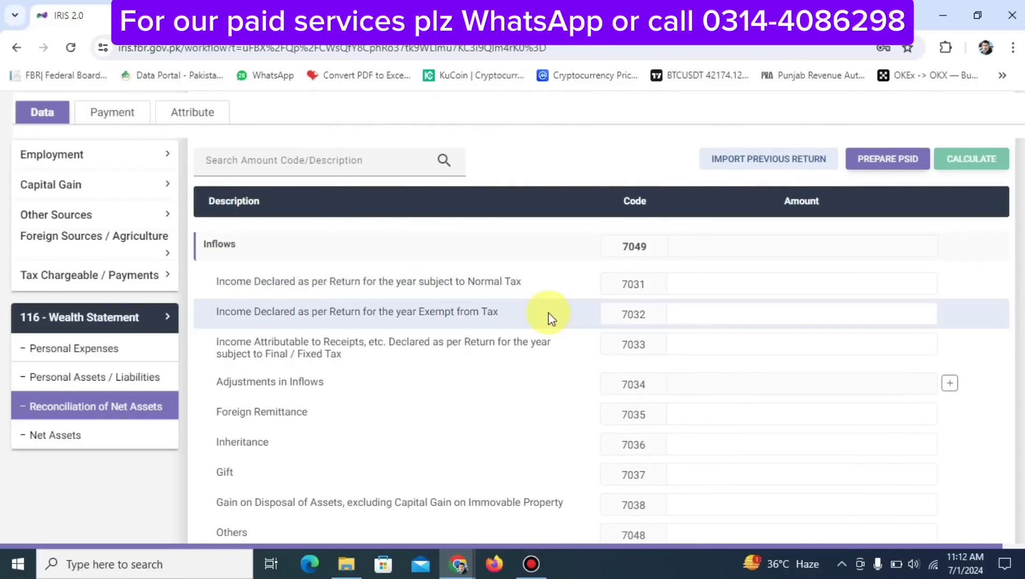
left_click(724, 287)
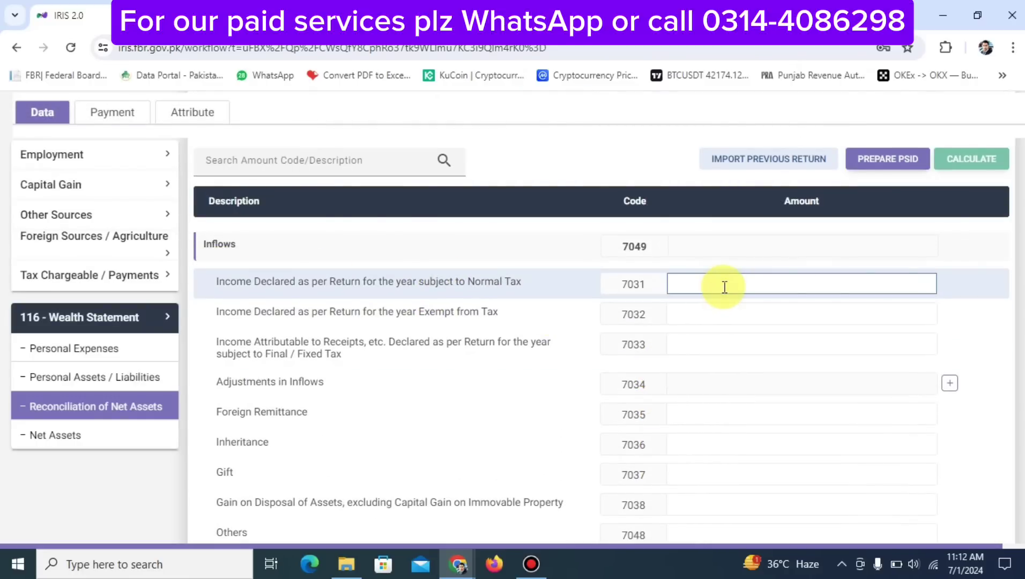
key("ctrl+v")
left_click(958, 157)
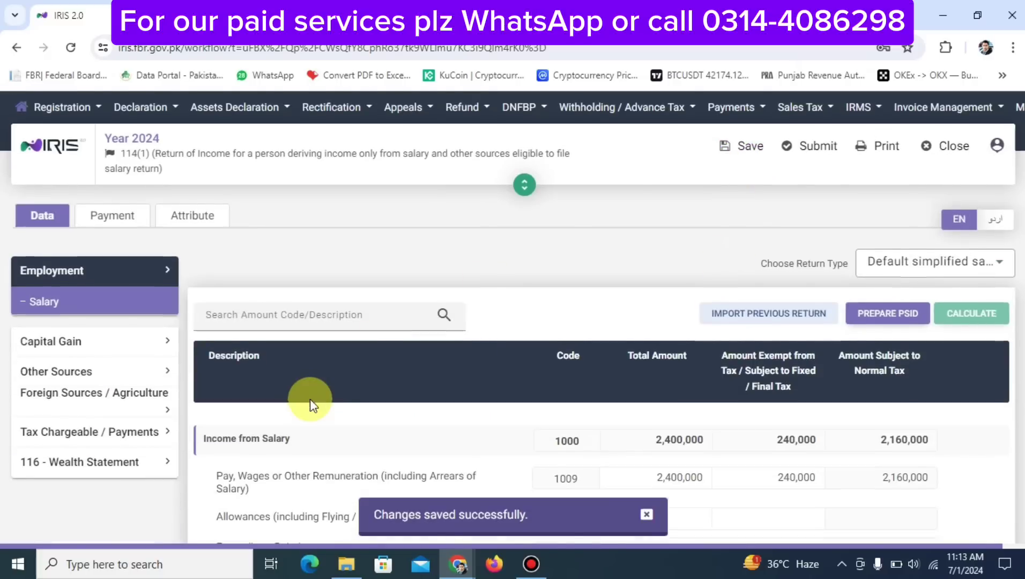
scroll(310, 398, "down", 2)
Pick out the 240,000 exempt salary amount in Computations, then re-expand the Wealth Statement sections
left_click(102, 345)
left_click(69, 276)
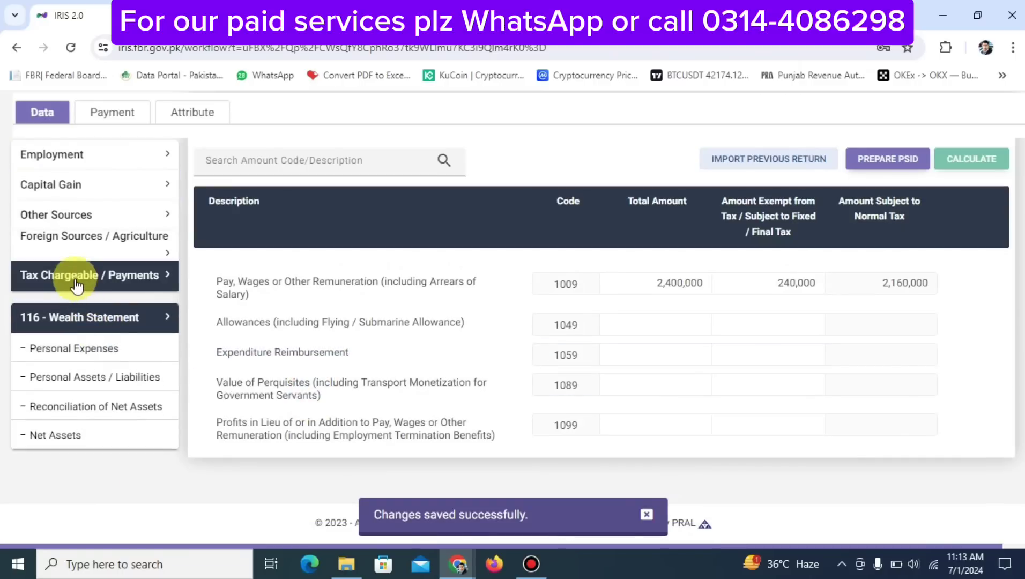
left_click(73, 448)
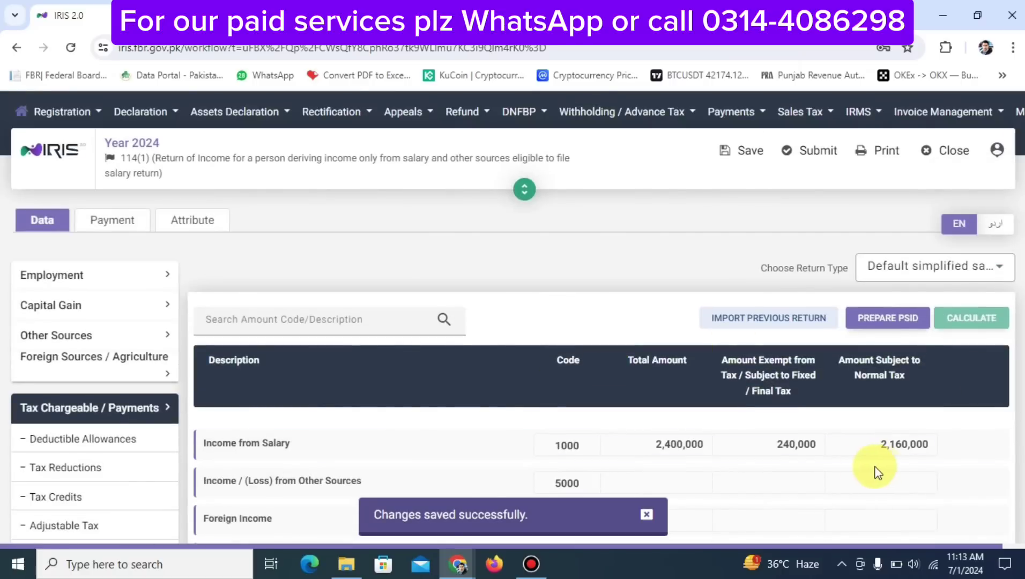
scroll(835, 471, "down", 2)
scroll(834, 468, "down", 2)
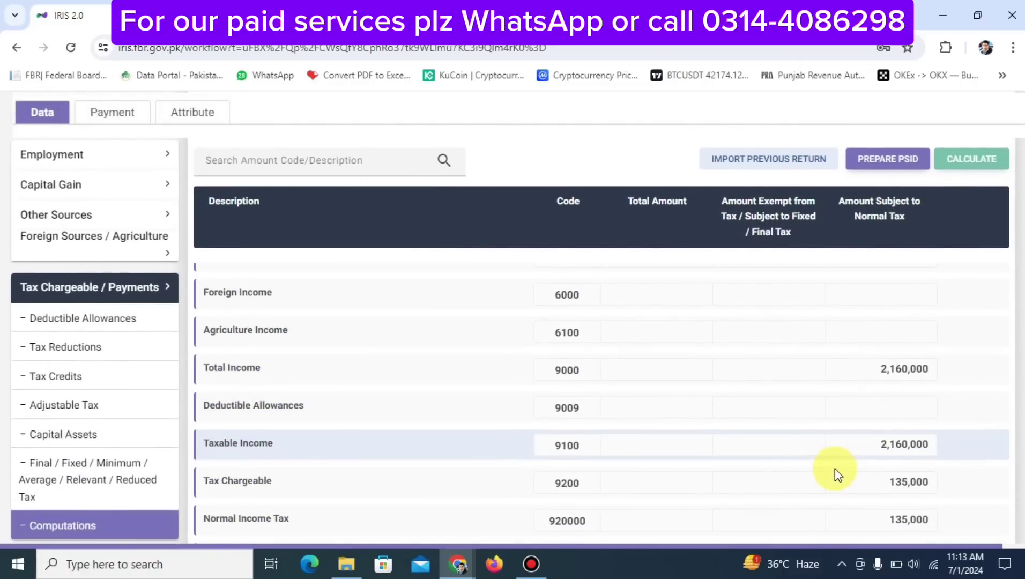
scroll(835, 469, "up", 4)
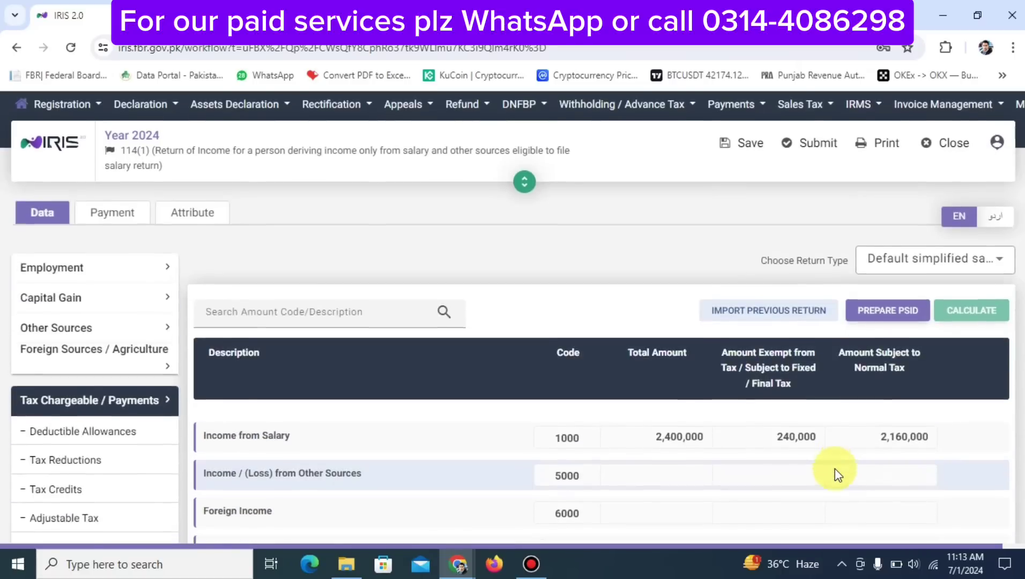
scroll(804, 375, "down", 2)
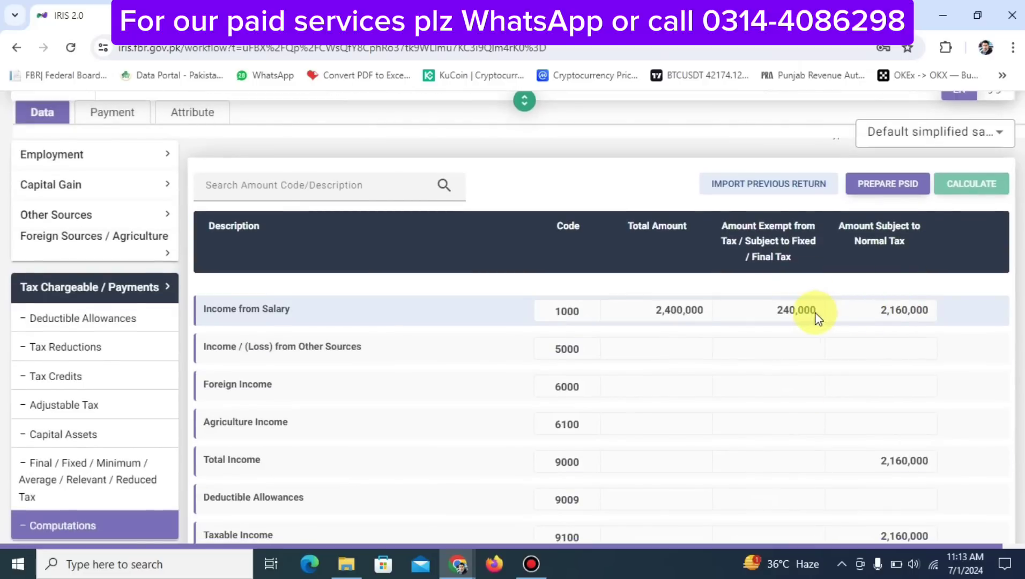
double_click(784, 315)
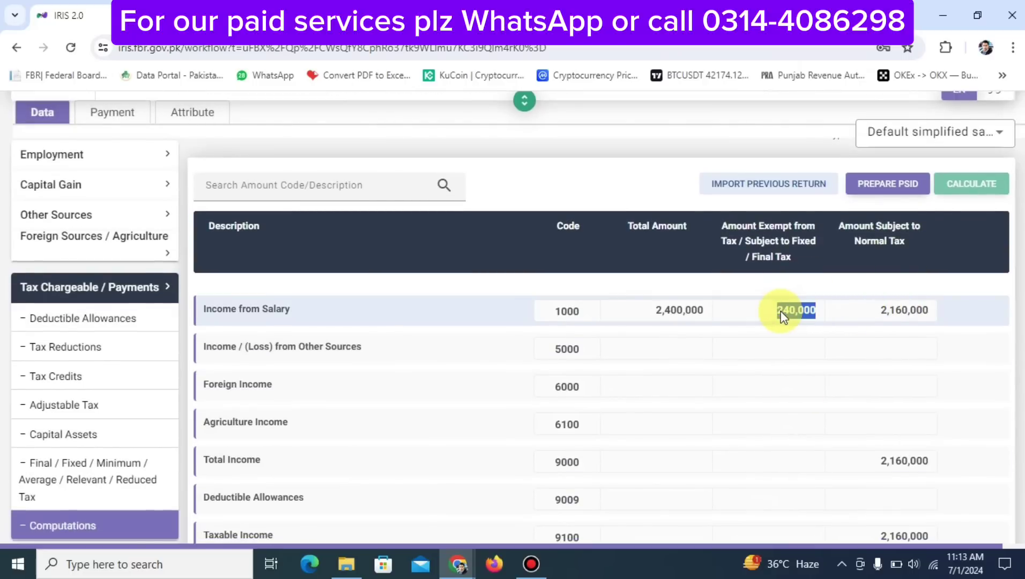
scroll(27, 405, "down", 5)
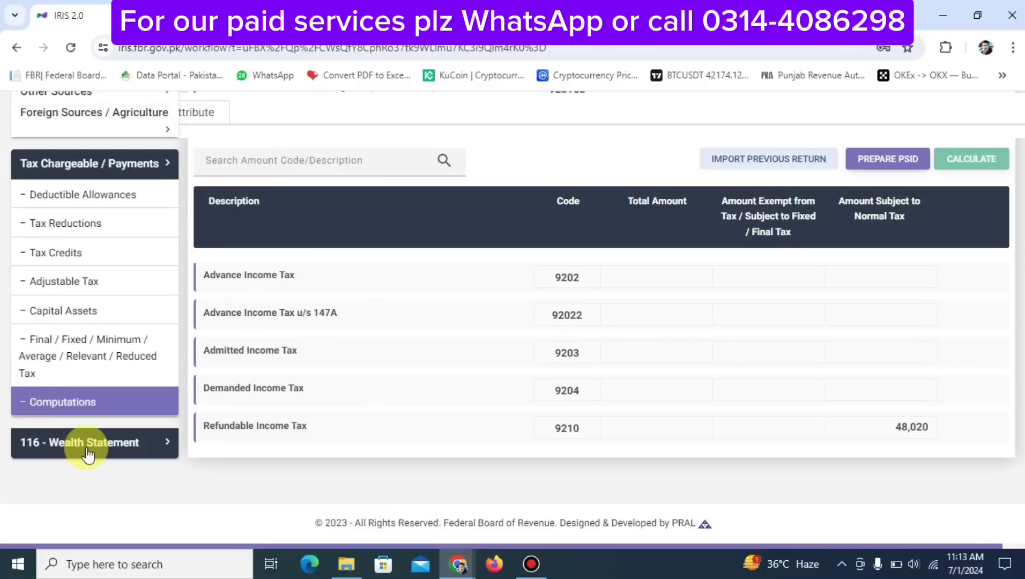
left_click(88, 459)
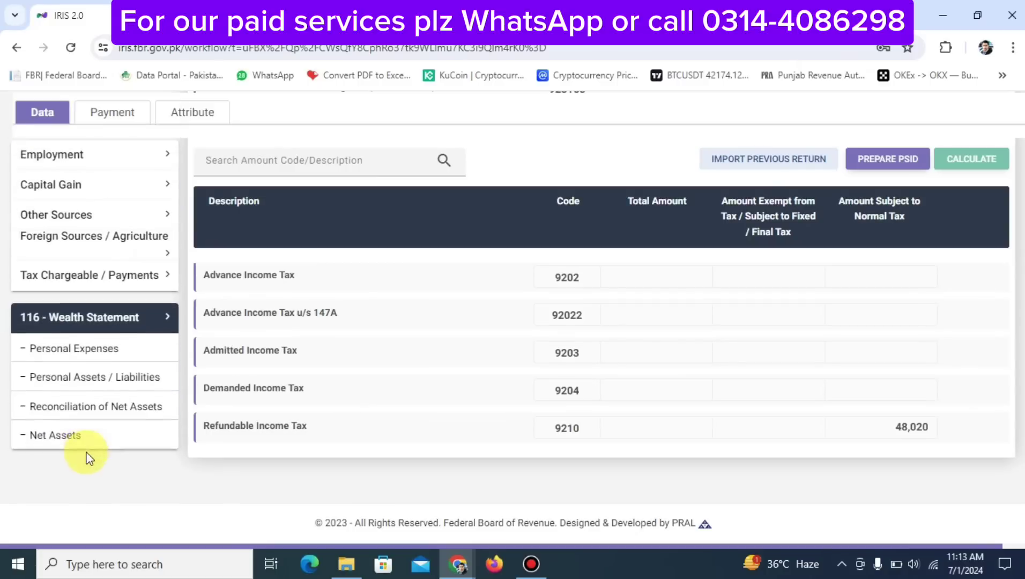
Enter 240000 exempt income at code 7032 in Reconciliation of Net Assets and recalculate
left_click(65, 411)
scroll(720, 411, "down", 3)
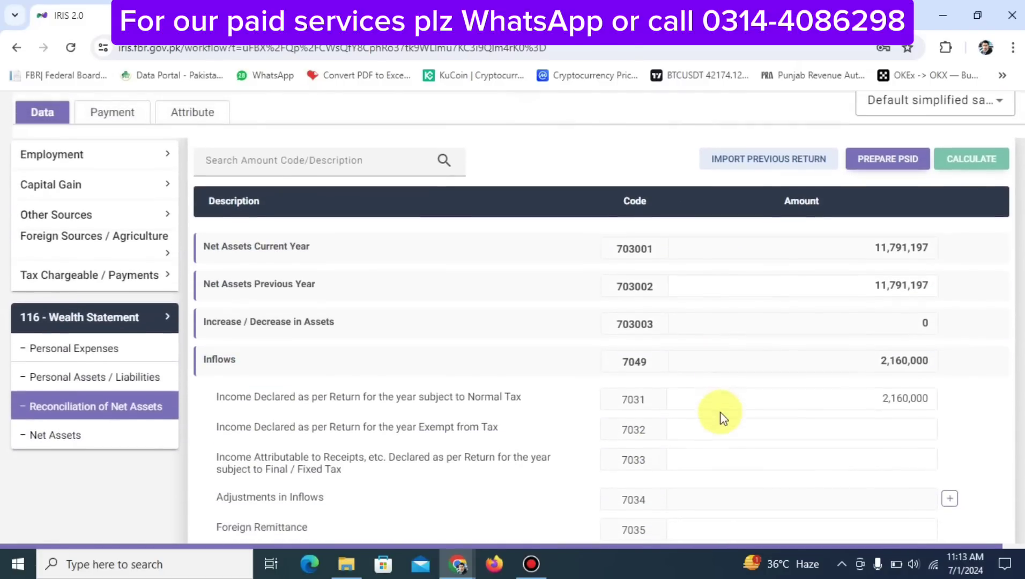
left_click(679, 429)
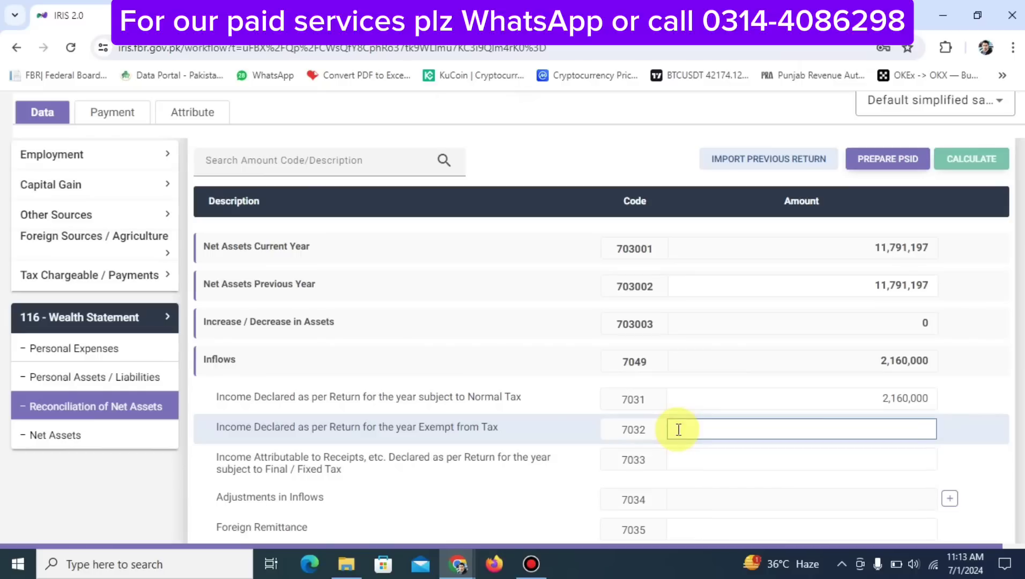
type("2400000")
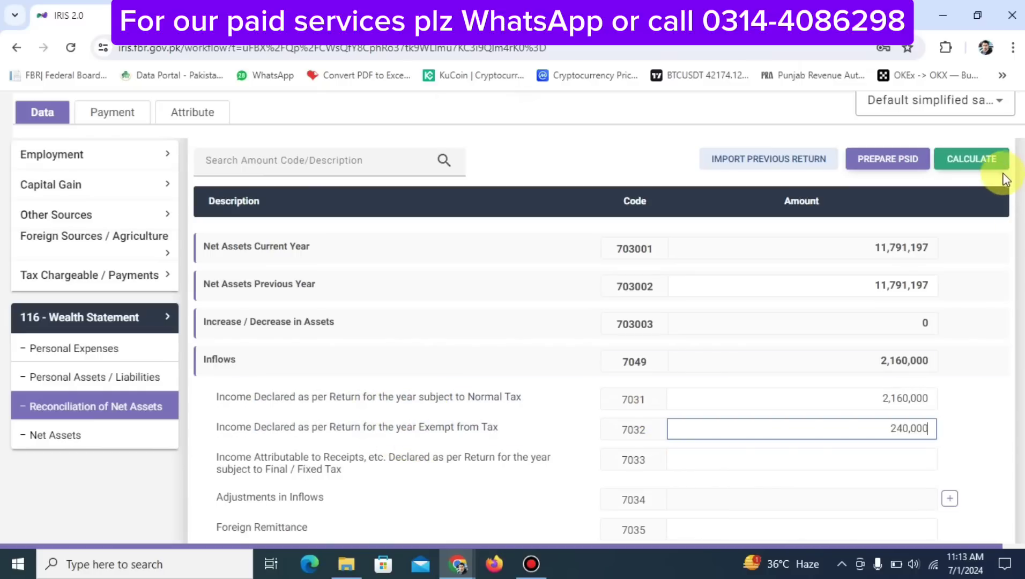
left_click(983, 167)
Save the return and reopen the reconciliation to verify inflows of 2,400,000
scroll(763, 279, "up", 2)
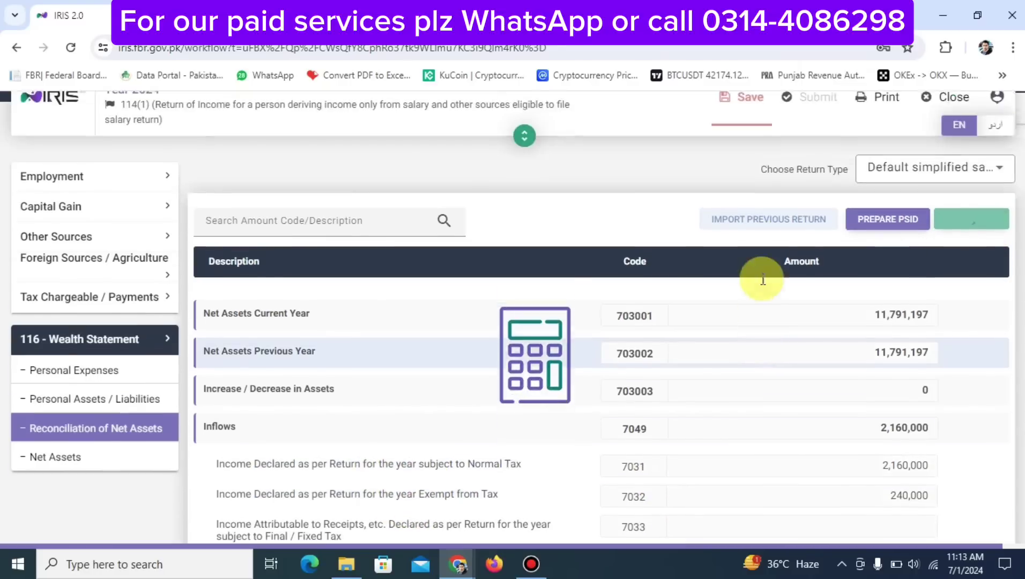
left_click(745, 156)
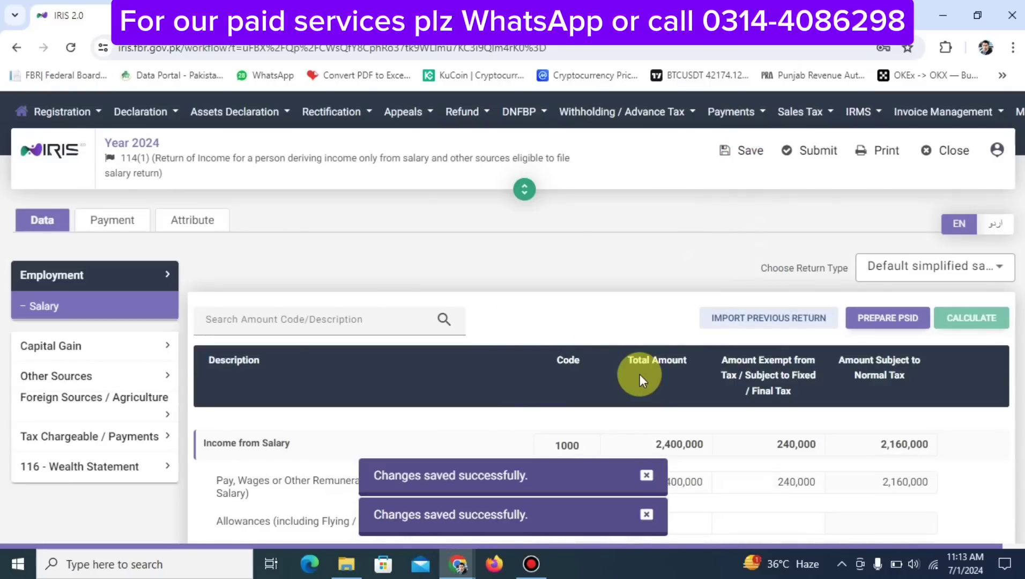
scroll(640, 374, "down", 3)
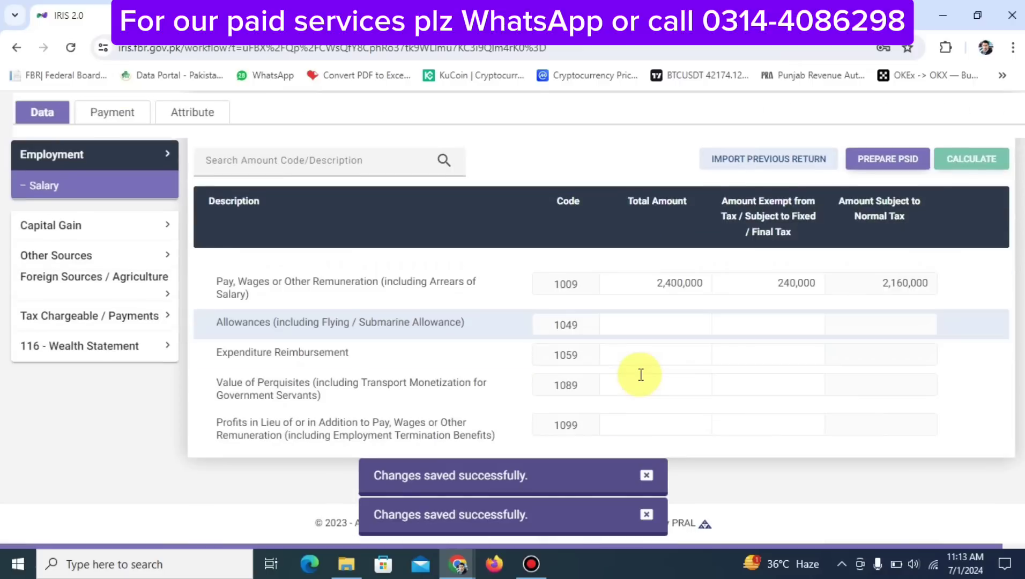
left_click(70, 347)
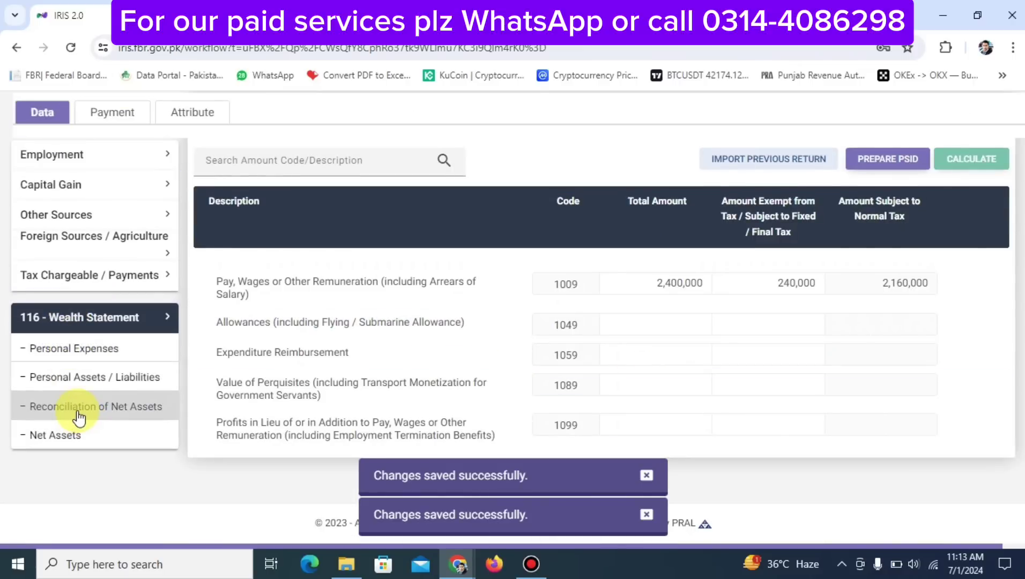
left_click(115, 413)
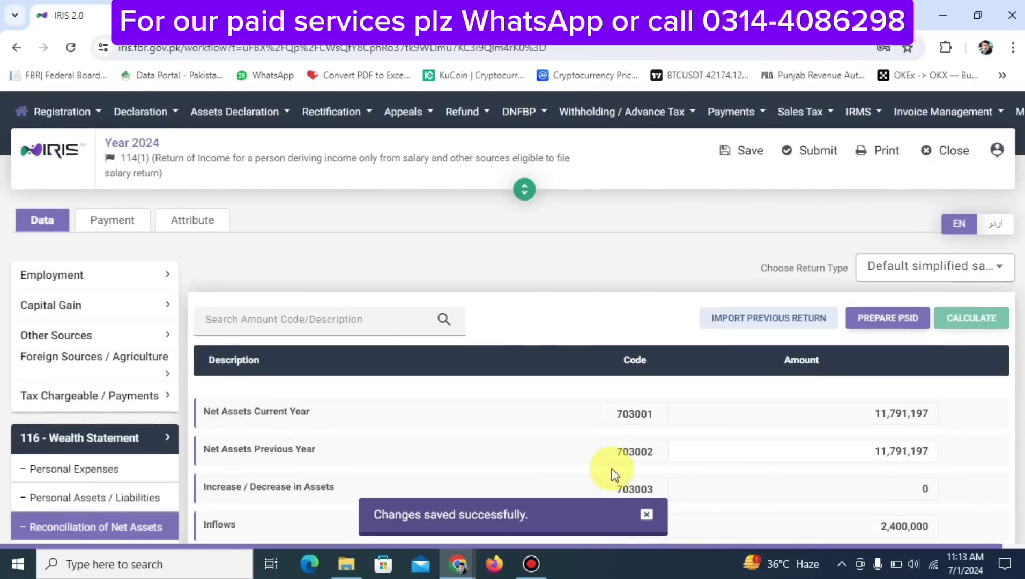
scroll(615, 474, "down", 6)
scroll(611, 469, "up", 1)
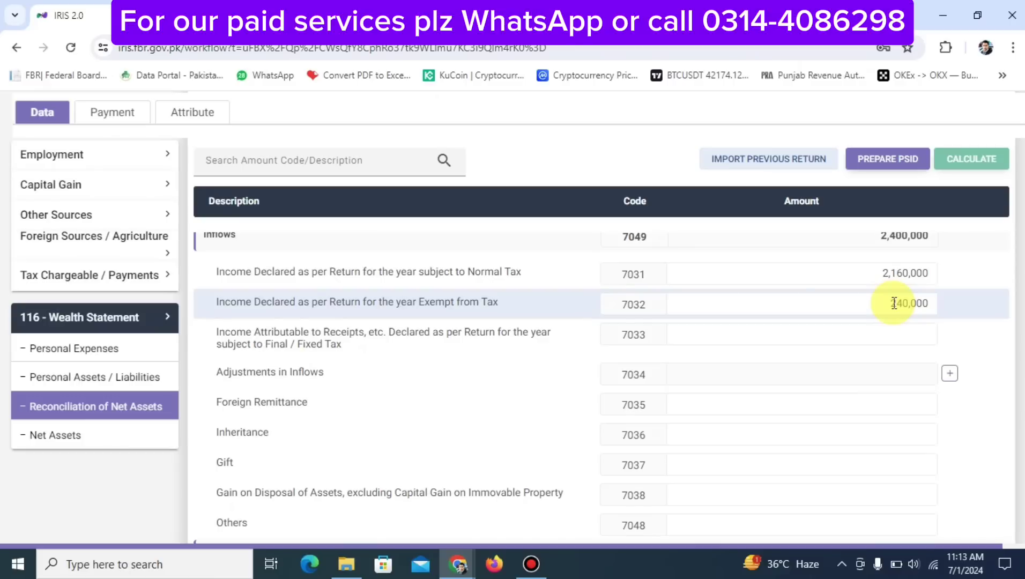
Enter 850,000 other household expenses at code 7087 in Personal Expenses and recalculate
left_click(109, 355)
scroll(572, 403, "down", 3)
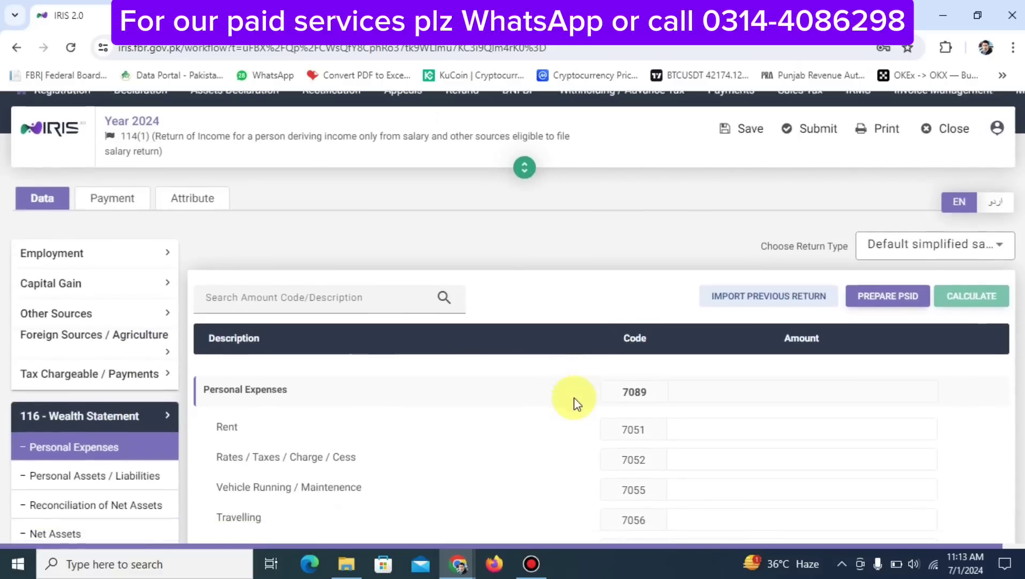
scroll(346, 402, "up", 3)
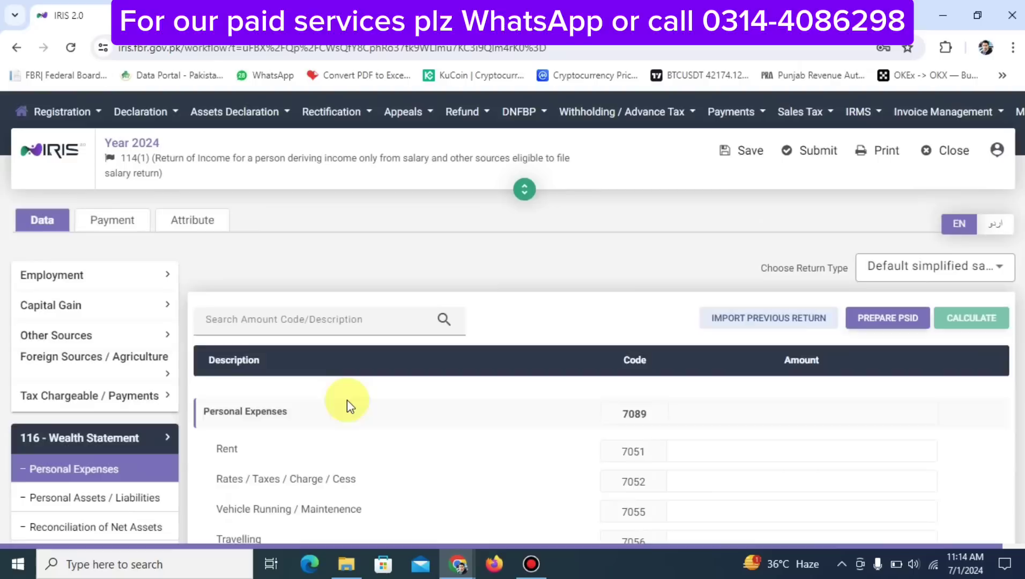
scroll(347, 399, "down", 2)
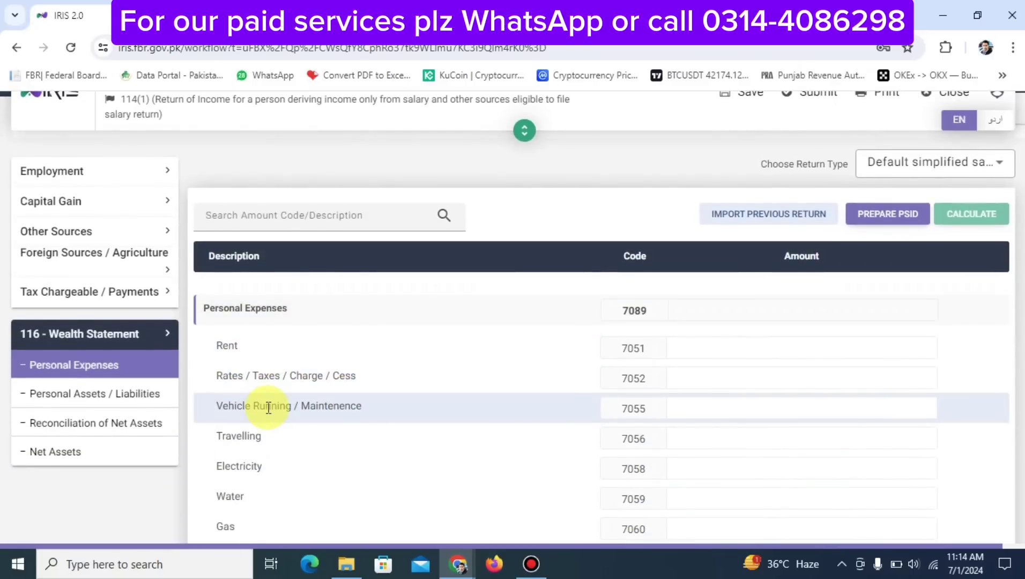
scroll(268, 407, "down", 1)
scroll(266, 408, "down", 3)
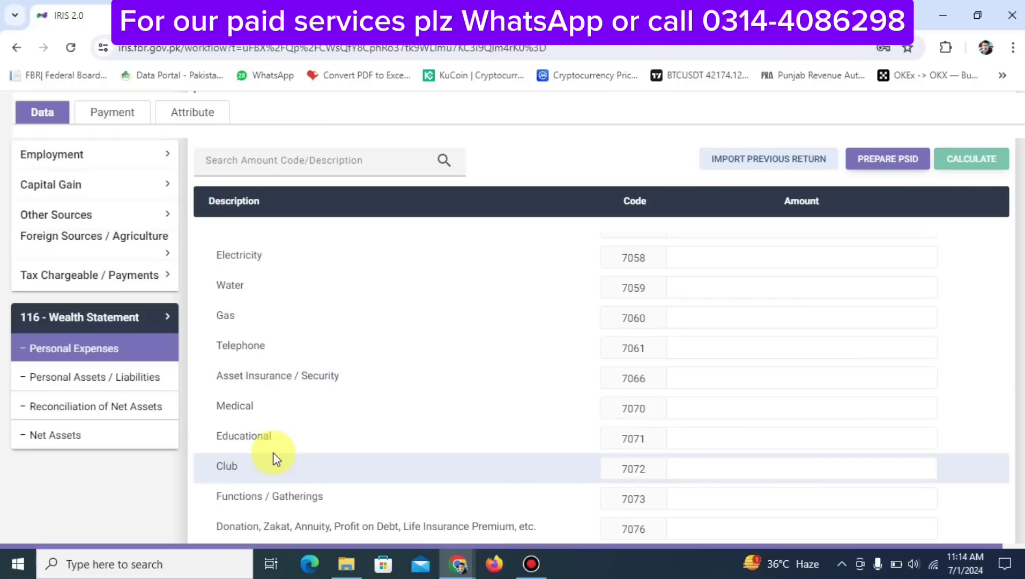
scroll(336, 495, "down", 3)
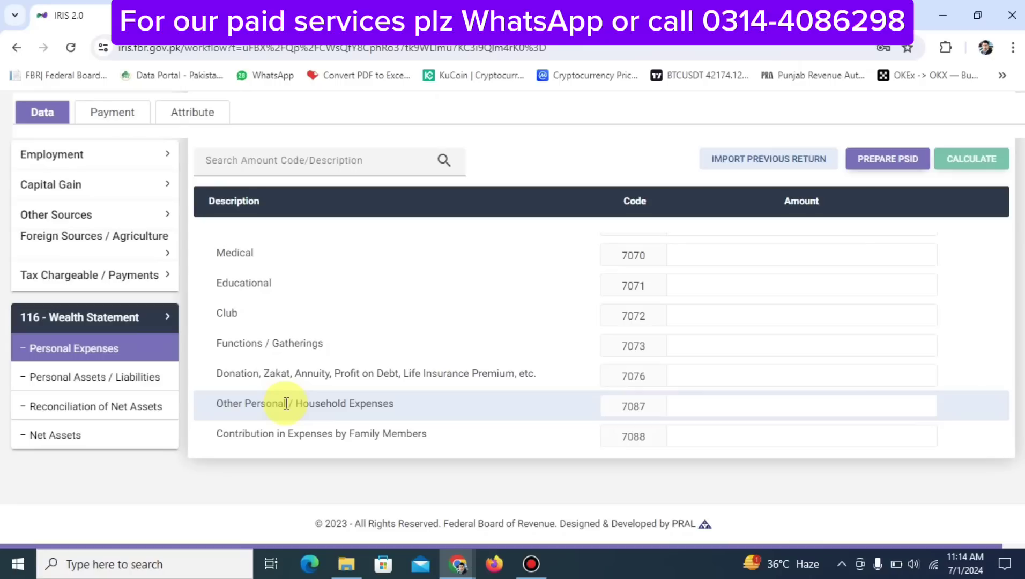
left_click(707, 403)
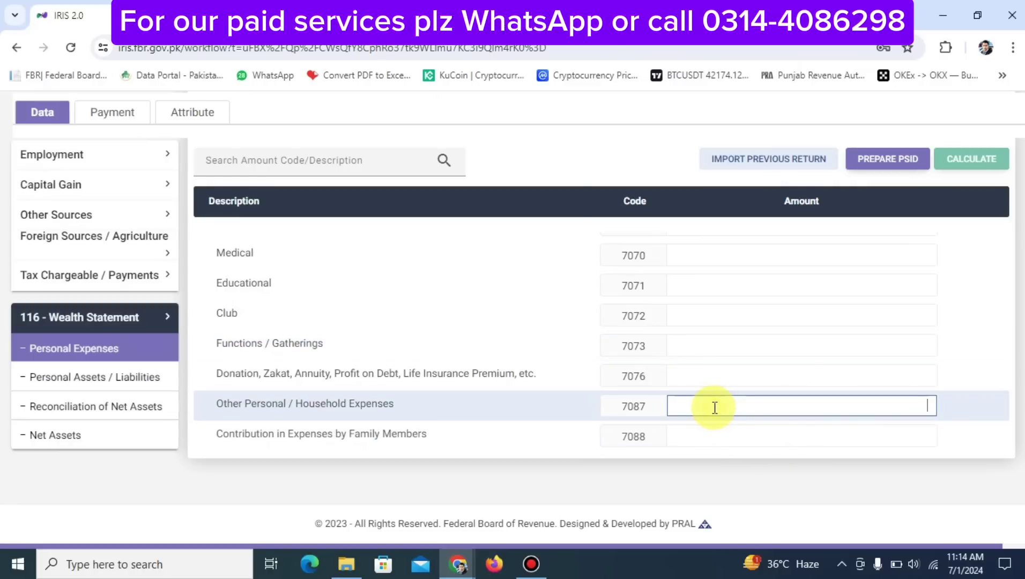
type("8")
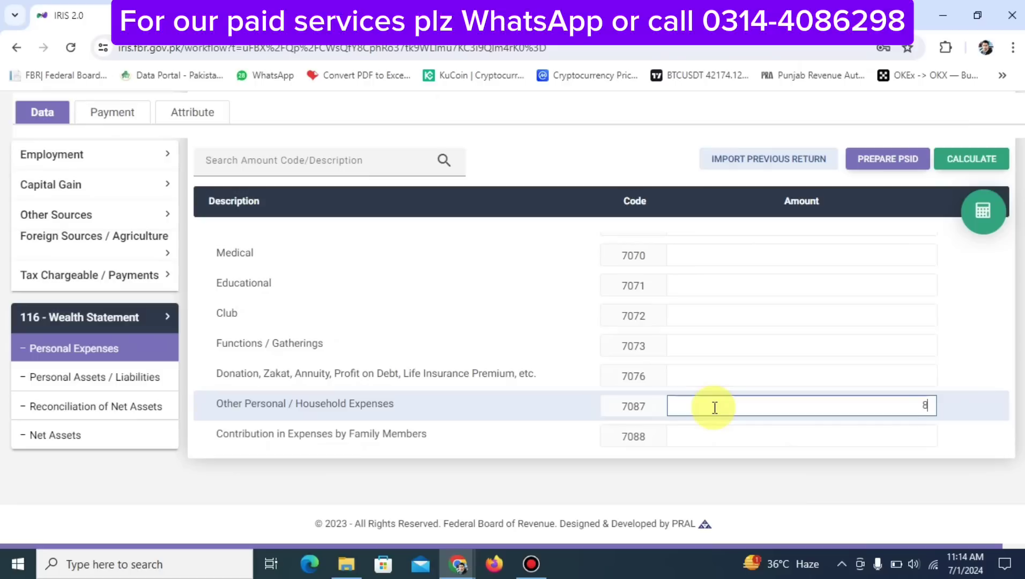
type("50,000")
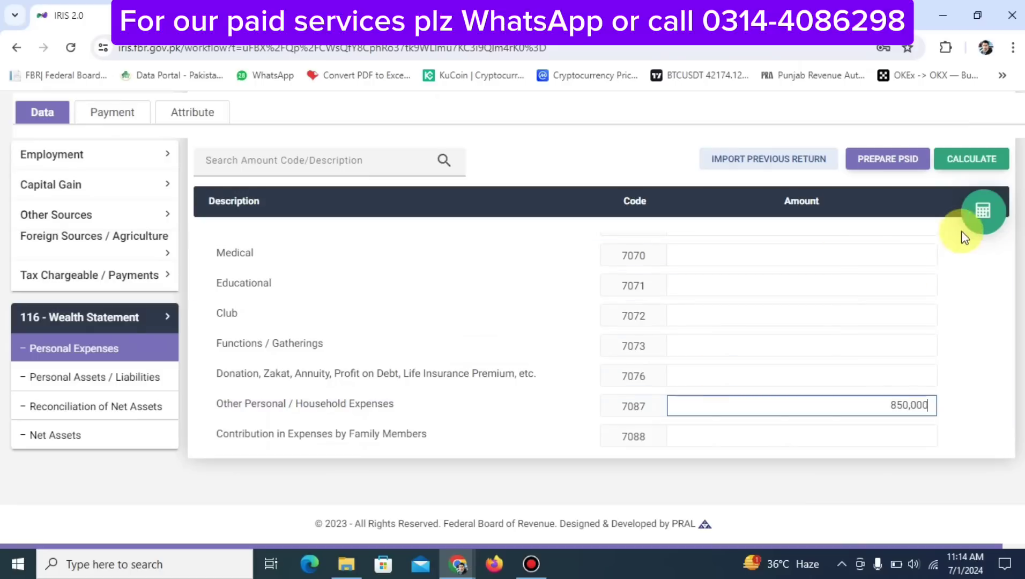
left_click(984, 211)
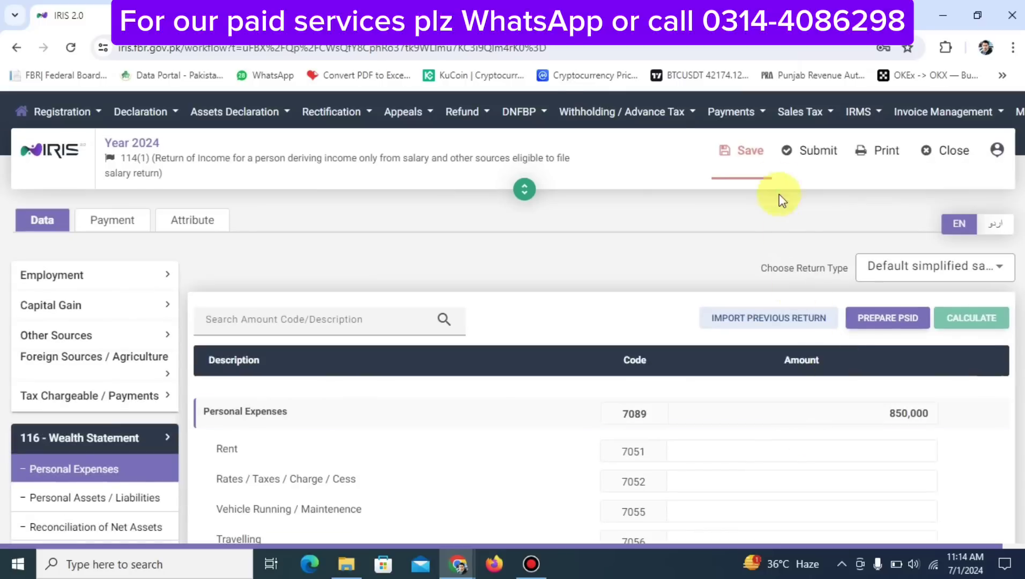
Save, confirm 850,000 at code 7087 in Personal Expenses, then open Reconciliation of Net Assets
left_click(749, 161)
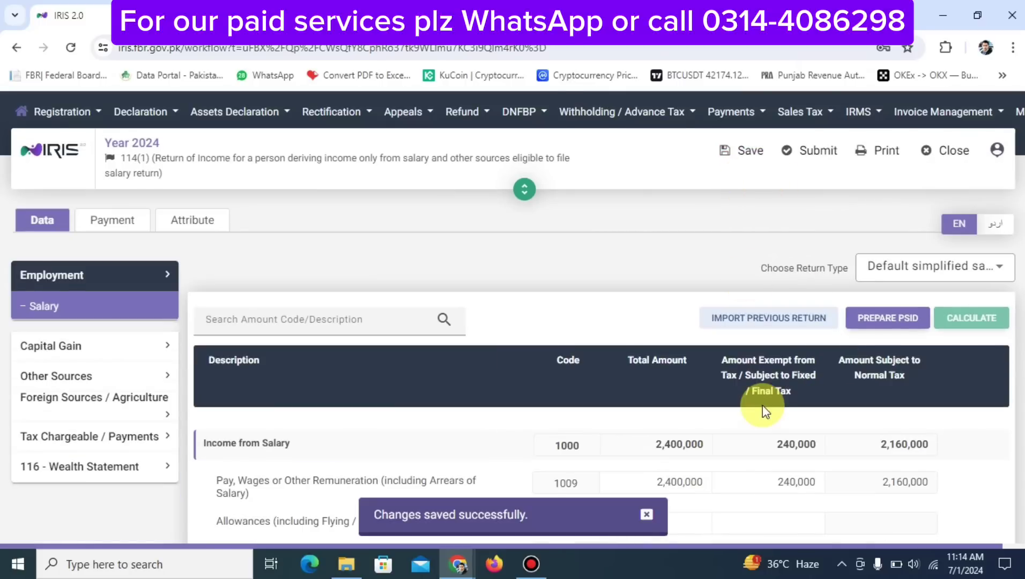
scroll(763, 405, "down", 3)
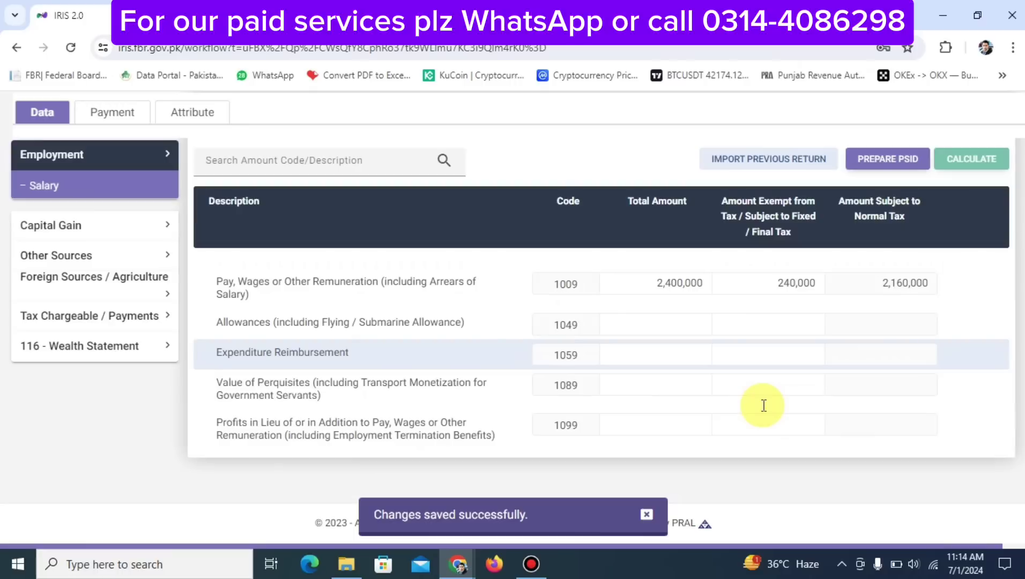
left_click(108, 349)
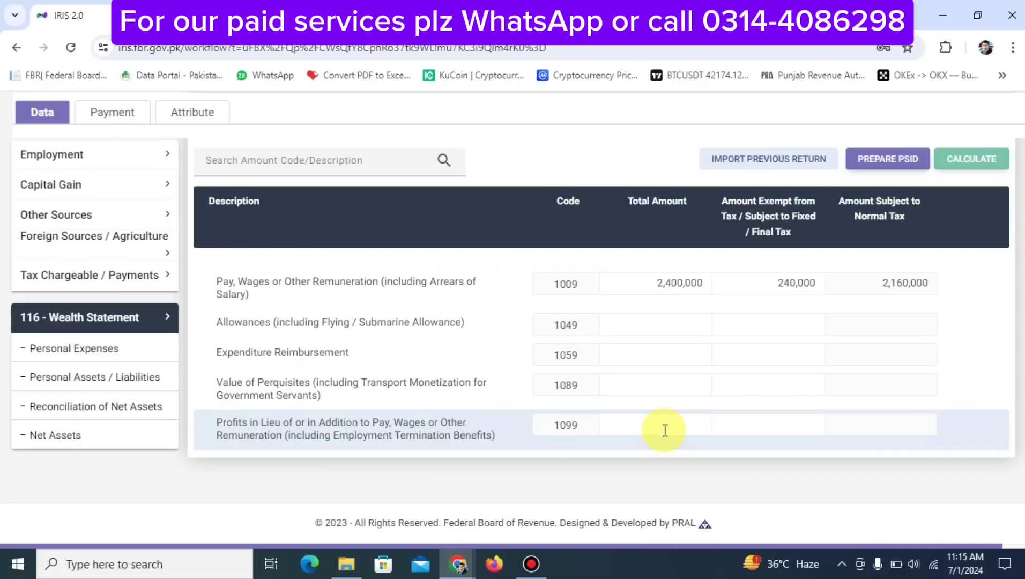
left_click(115, 362)
scroll(649, 397, "down", 5)
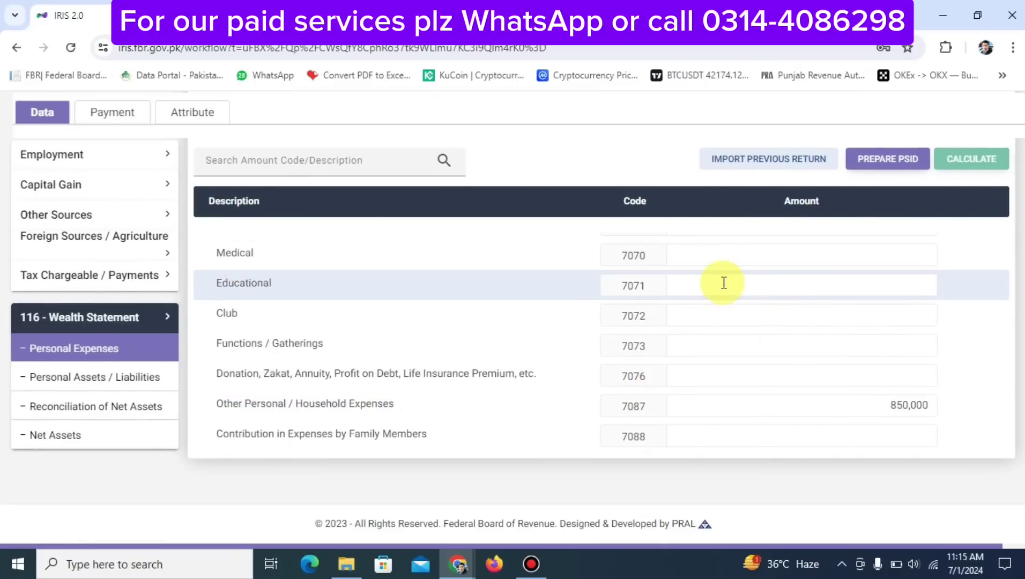
scroll(724, 282, "up", 4)
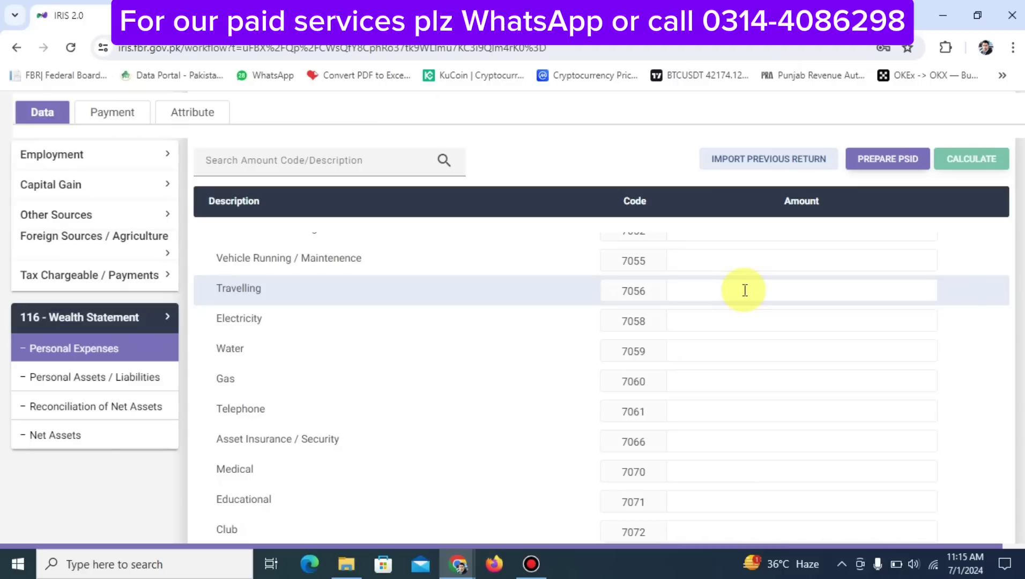
scroll(744, 290, "down", 4)
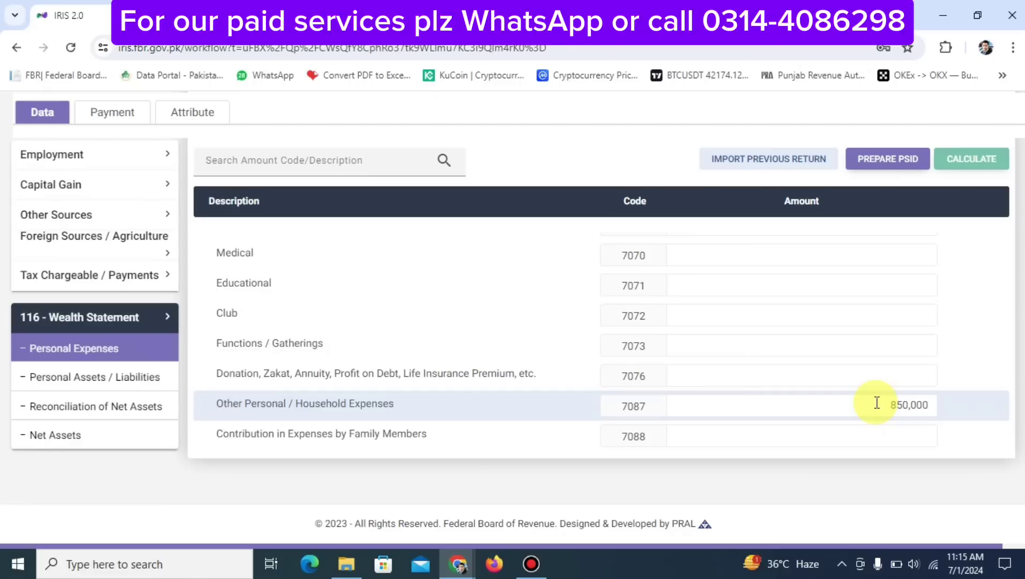
double_click(877, 403)
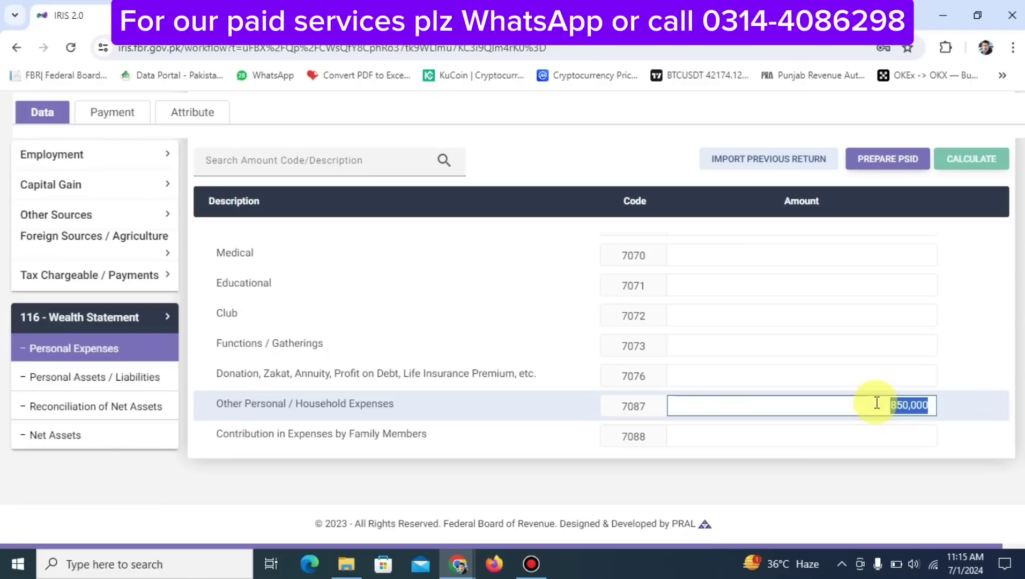
left_click(144, 406)
Review the reconciliation's -1,550,000 unreconciled amount, then switch to Personal Assets / Liabilities
scroll(748, 443, "down", 6)
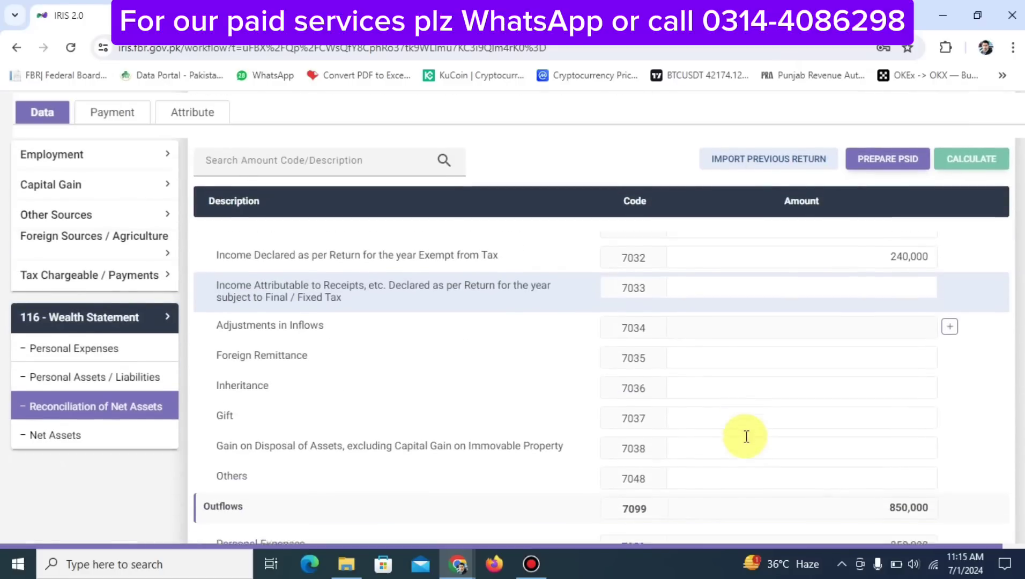
scroll(744, 435, "up", 3)
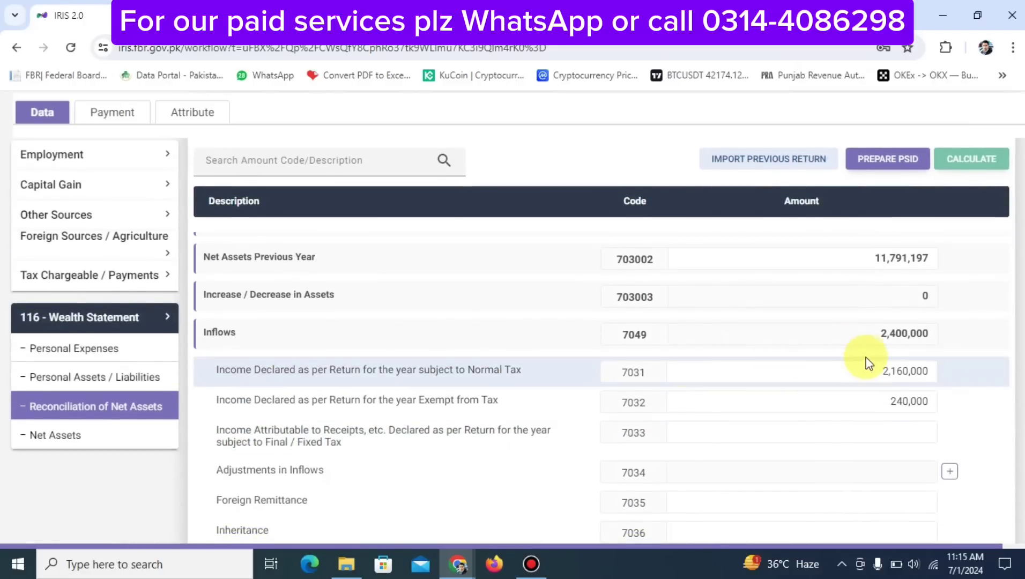
scroll(887, 349, "down", 5)
scroll(888, 350, "up", 1)
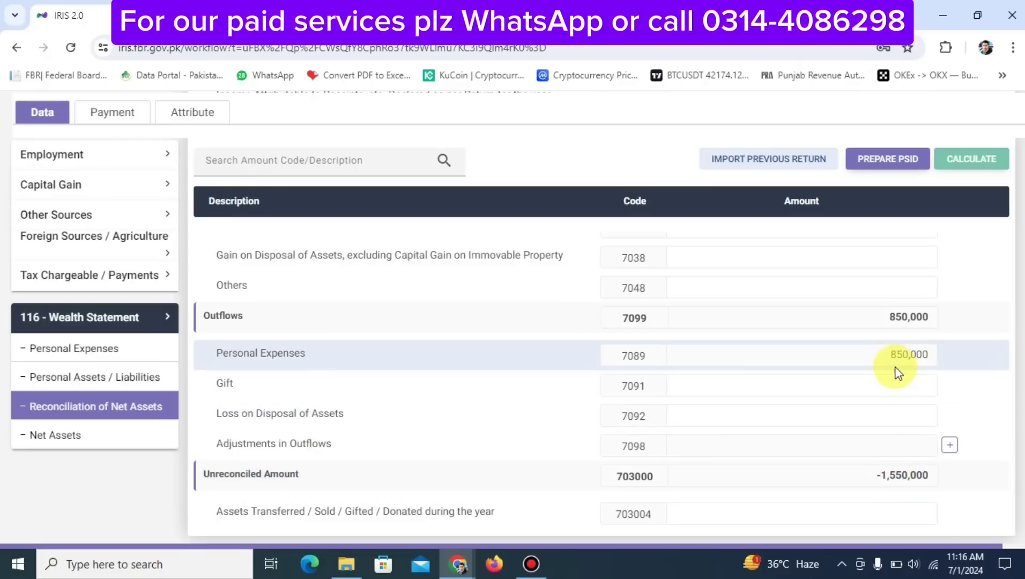
scroll(884, 368, "up", 5)
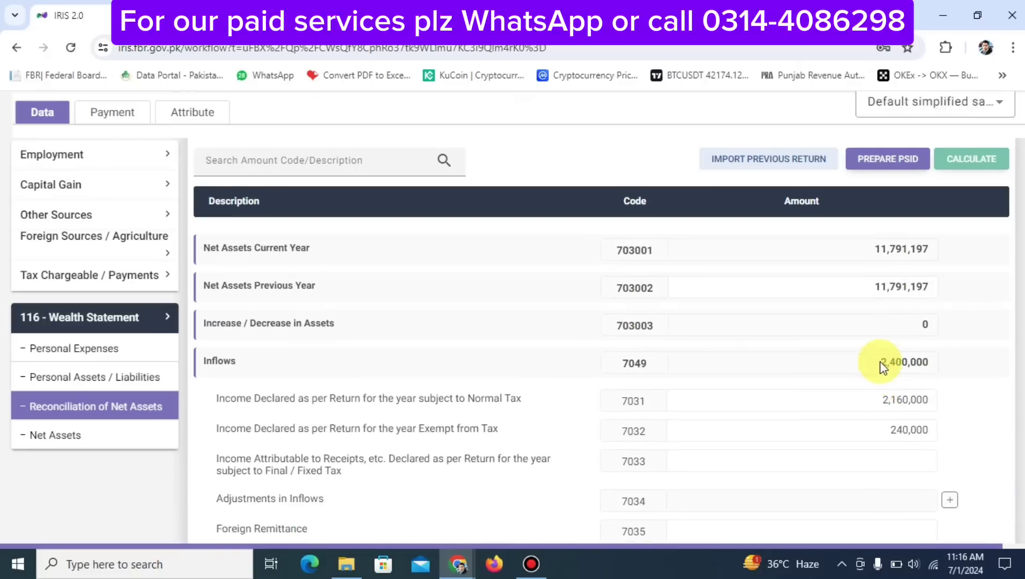
scroll(883, 368, "down", 1)
scroll(886, 368, "down", 6)
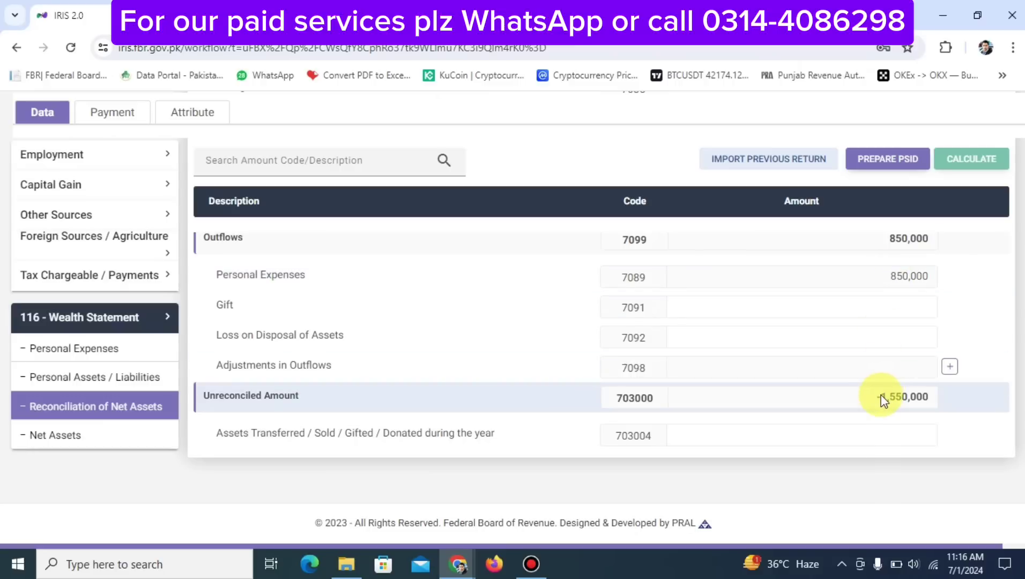
left_click(82, 380)
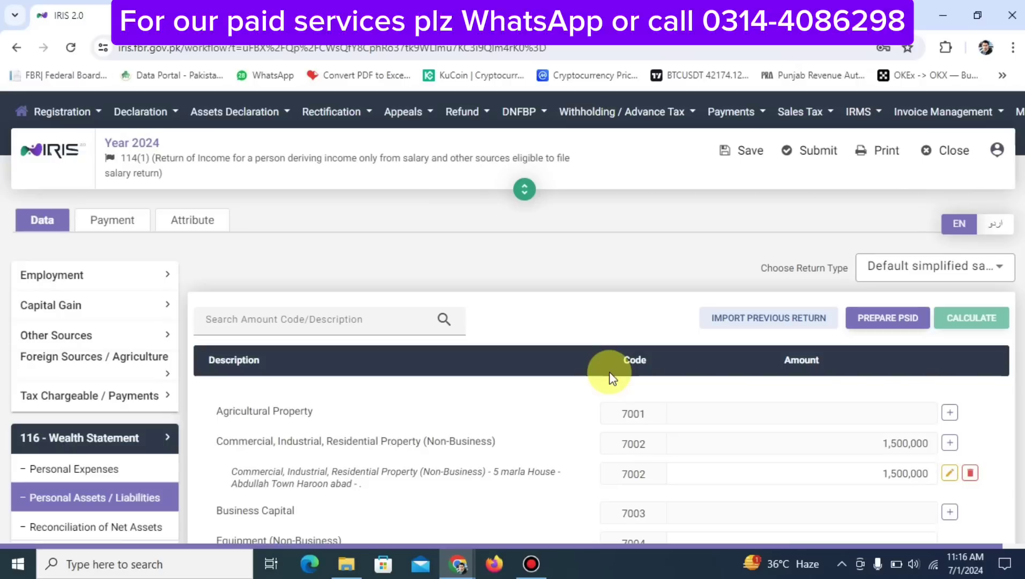
scroll(611, 378, "down", 5)
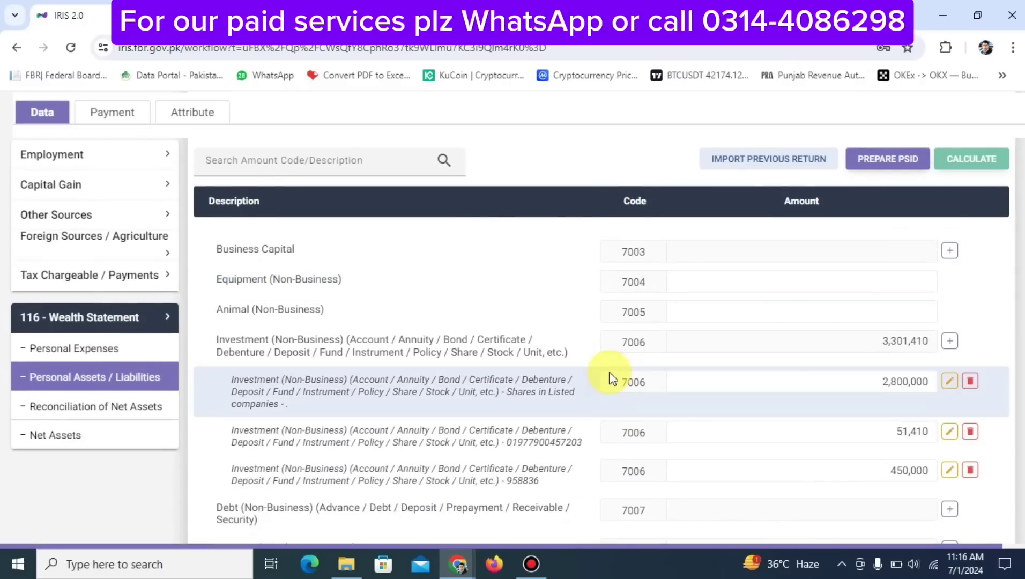
scroll(608, 376, "up", 5)
scroll(608, 375, "down", 3)
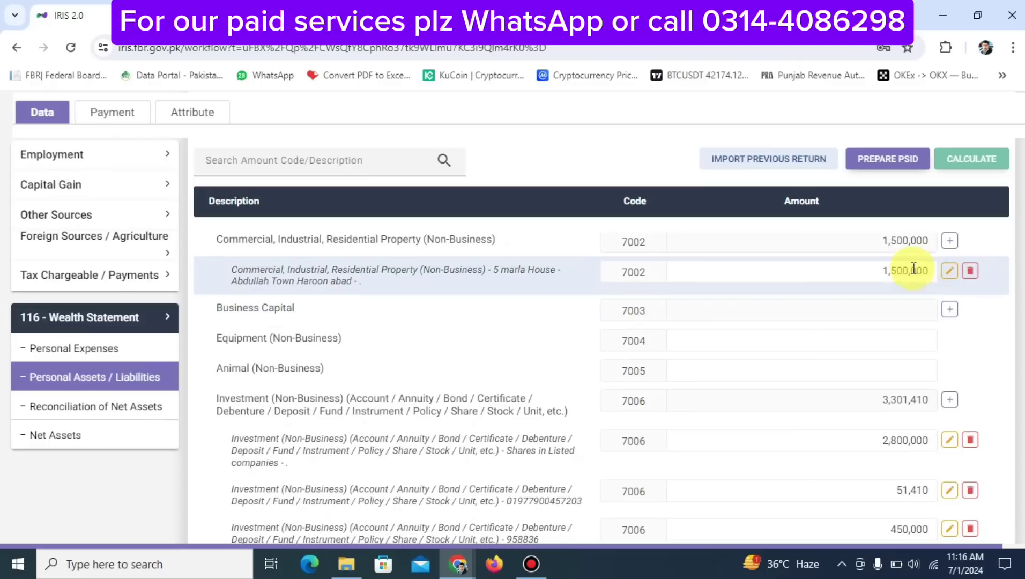
scroll(895, 292, "up", 3)
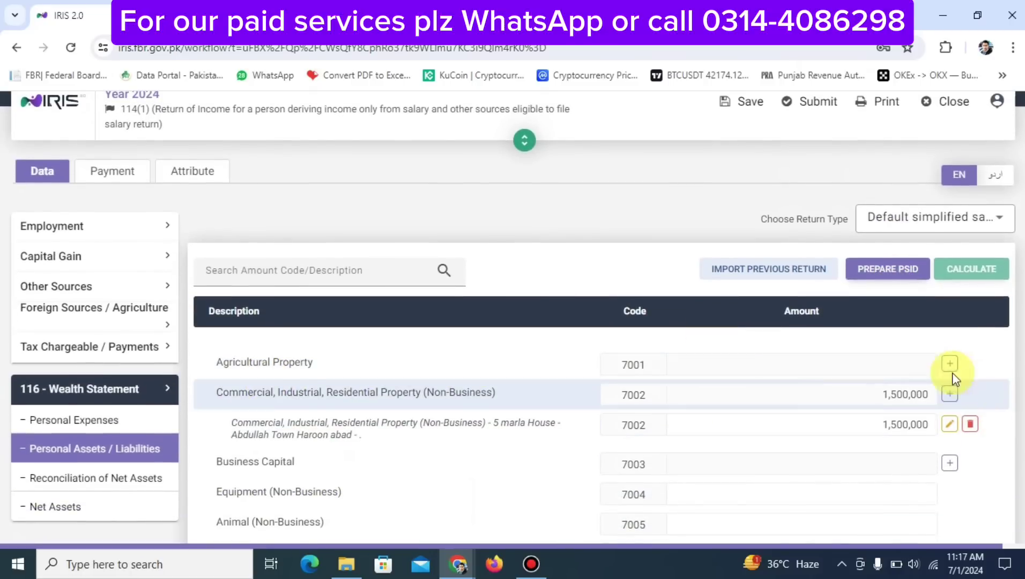
Add a 12.5 Acr agricultural property entry with contents 'Chak No 471 H/L Lahore'
left_click(949, 364)
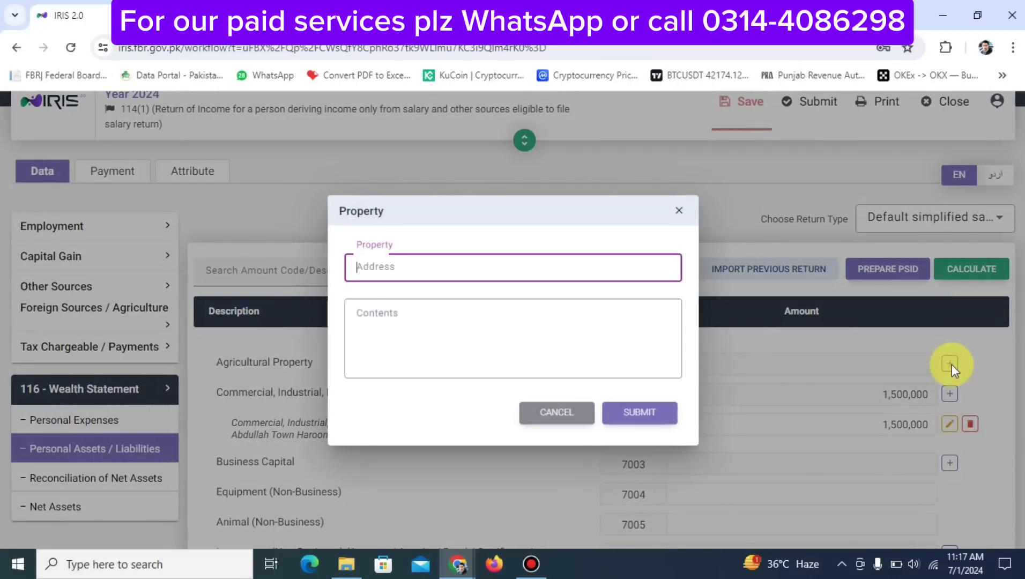
type("12.5 Acr")
key("Tab")
type("Cha")
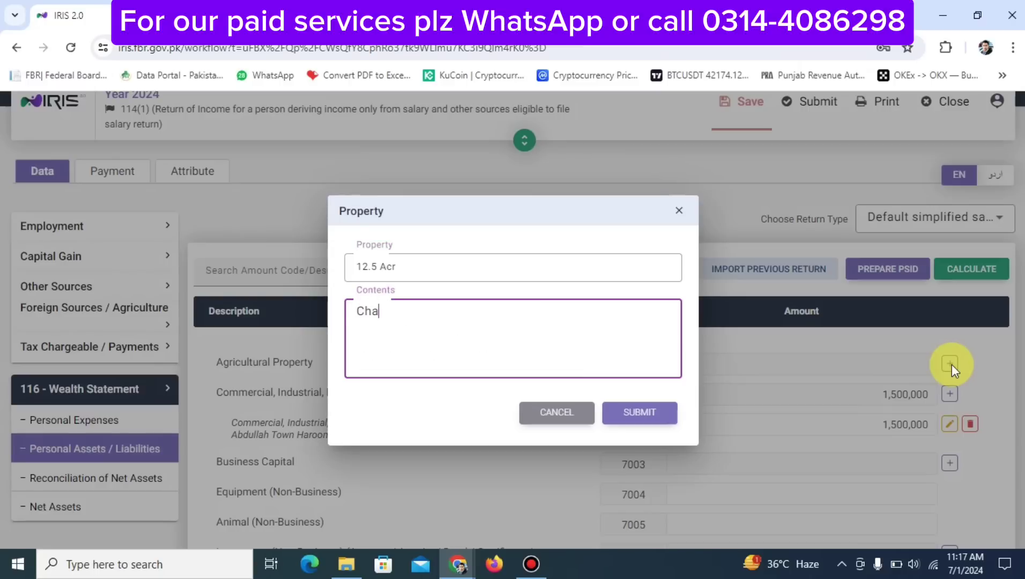
type("k No 471 H/L")
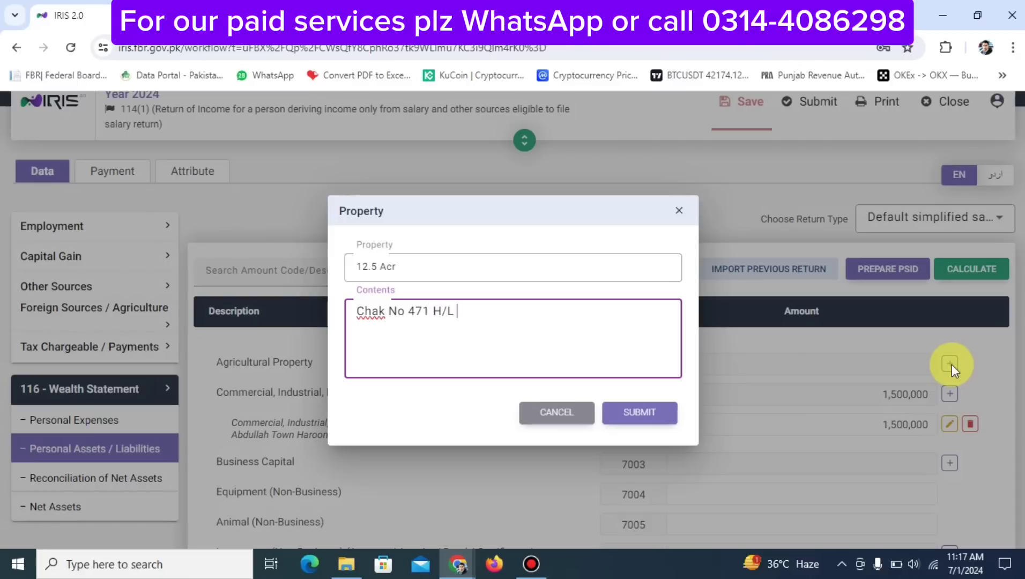
type(" Lahore")
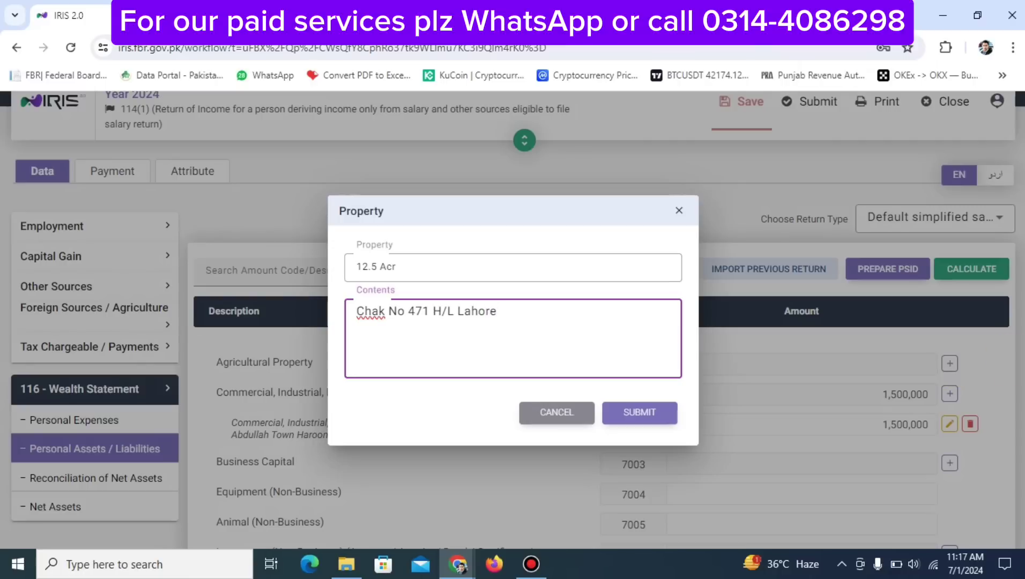
left_click(624, 423)
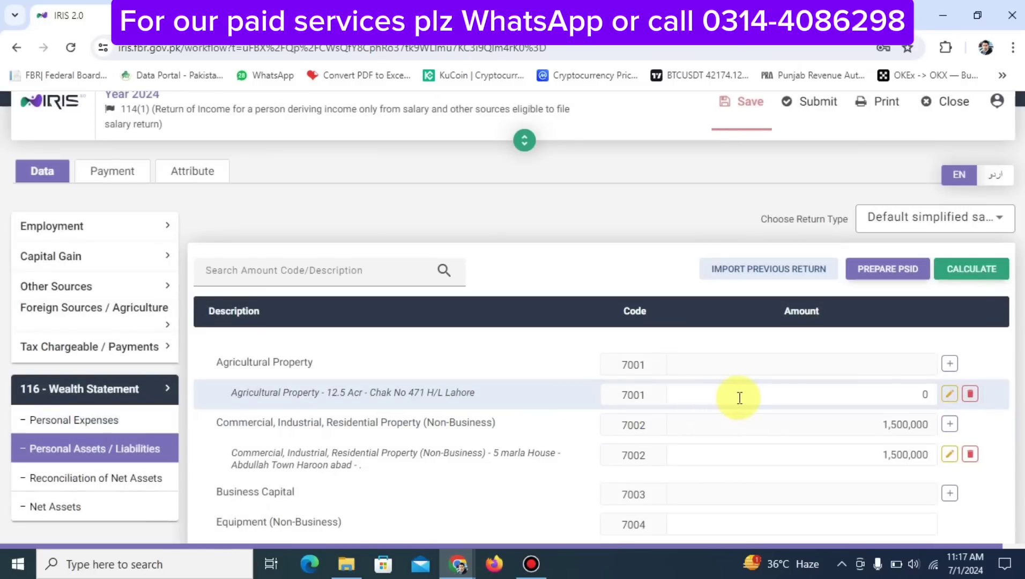
Value the agricultural property at 5,000,000, recalculate the totals, and save the return
left_click(740, 397)
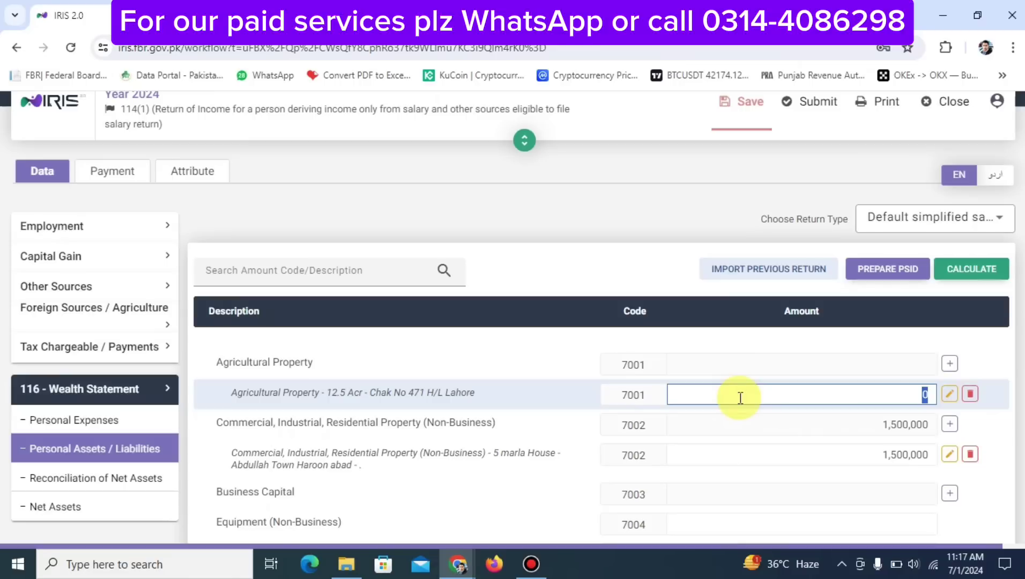
type("5000000")
left_click(955, 268)
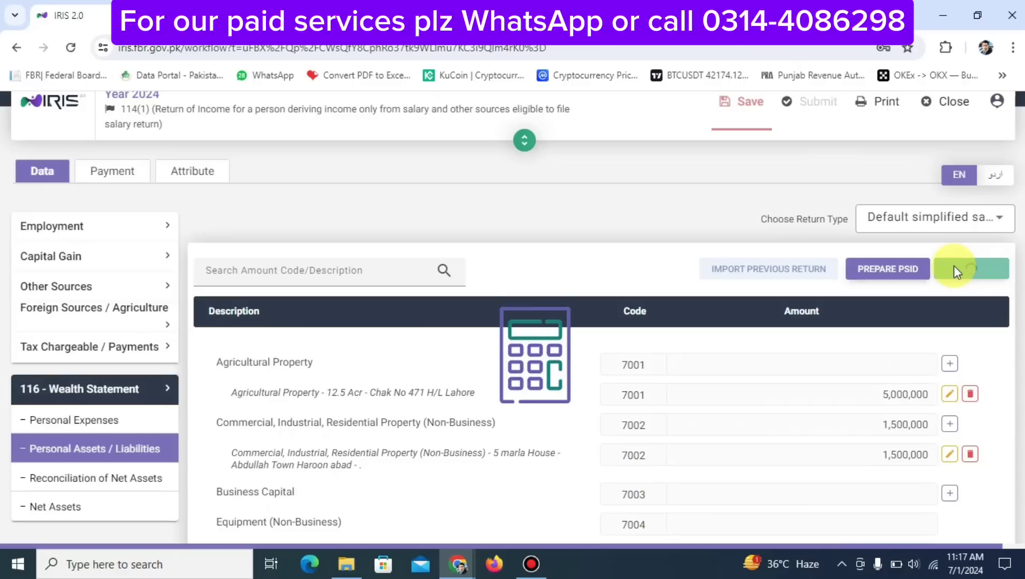
left_click(743, 110)
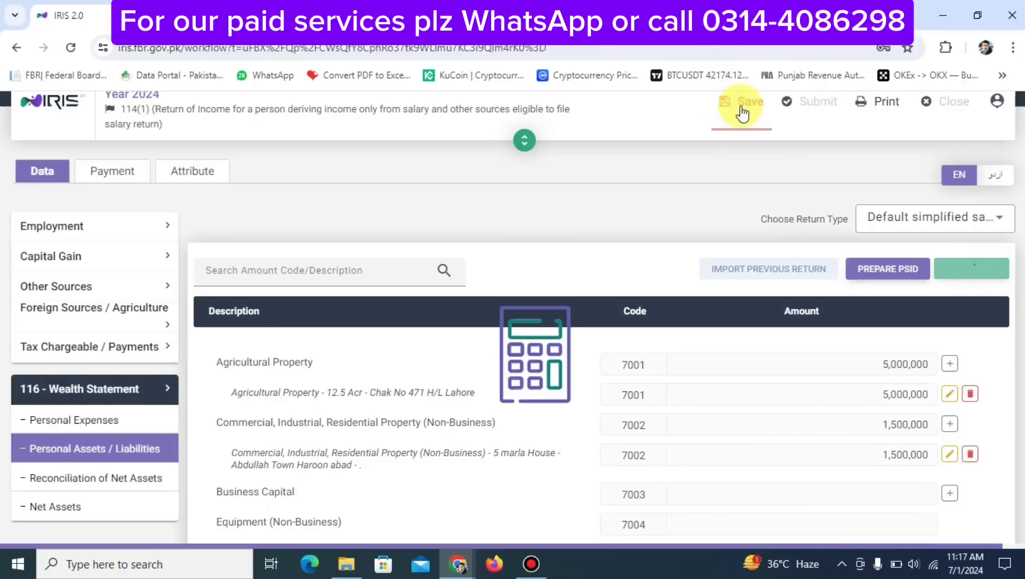
scroll(845, 340, "down", 3)
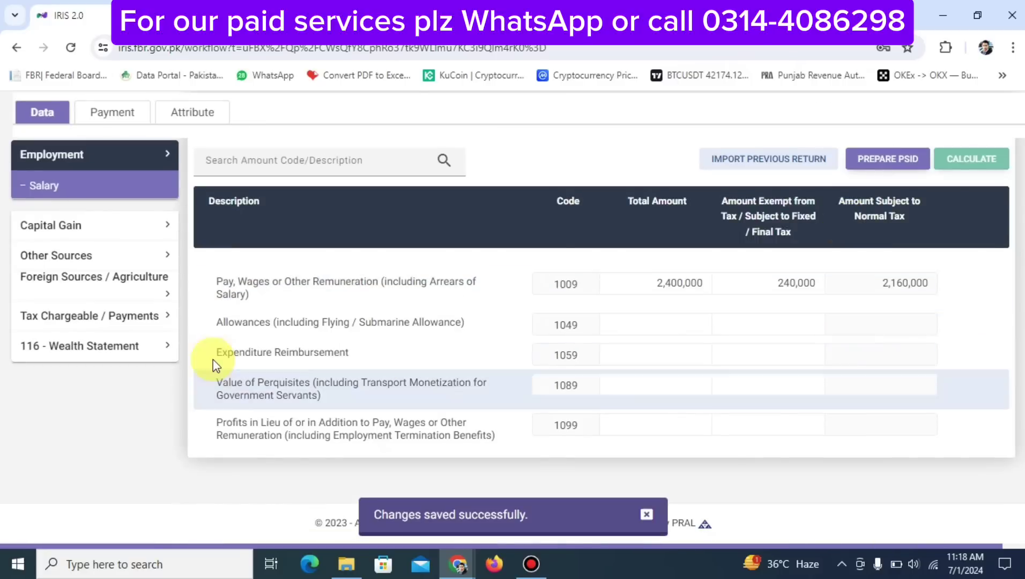
left_click(97, 352)
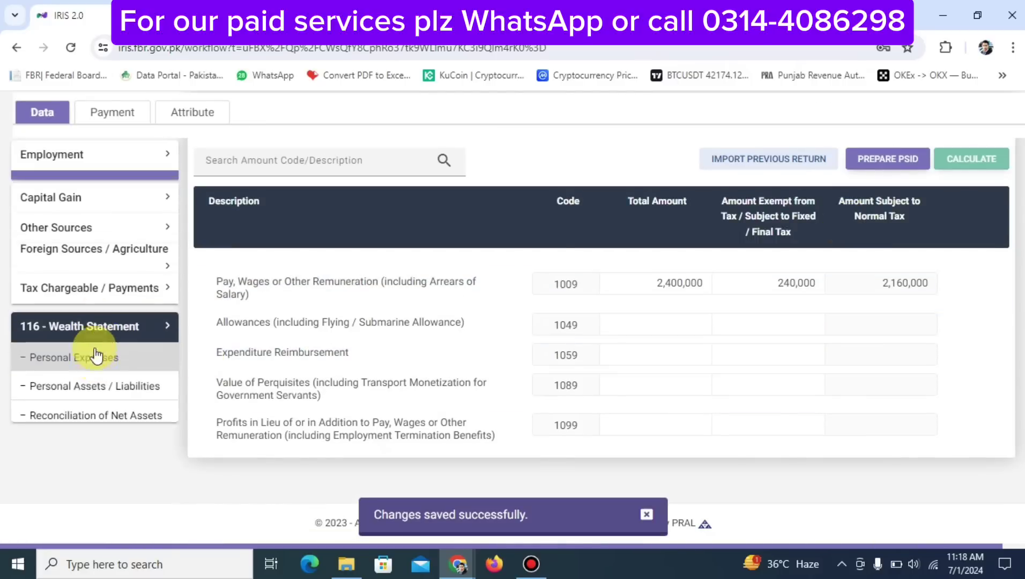
left_click(86, 387)
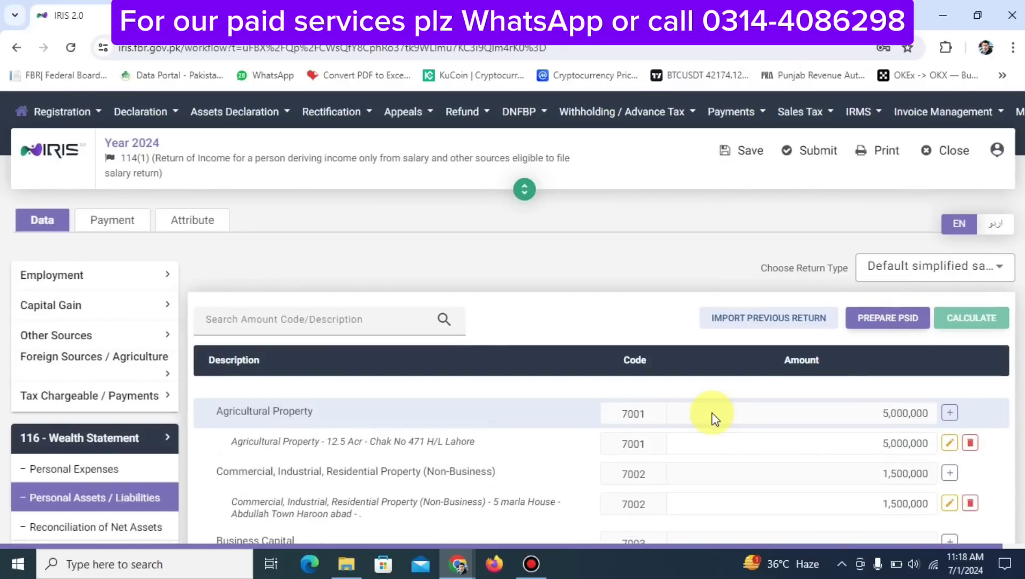
scroll(715, 418, "down", 5)
scroll(713, 415, "up", 3)
scroll(713, 413, "down", 1)
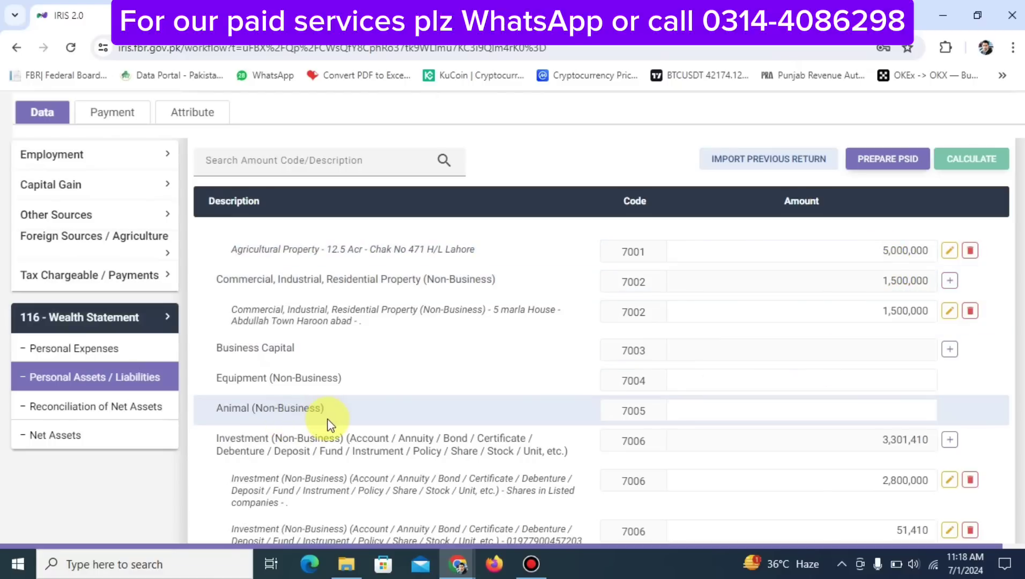
scroll(328, 425, "down", 5)
scroll(327, 419, "up", 2)
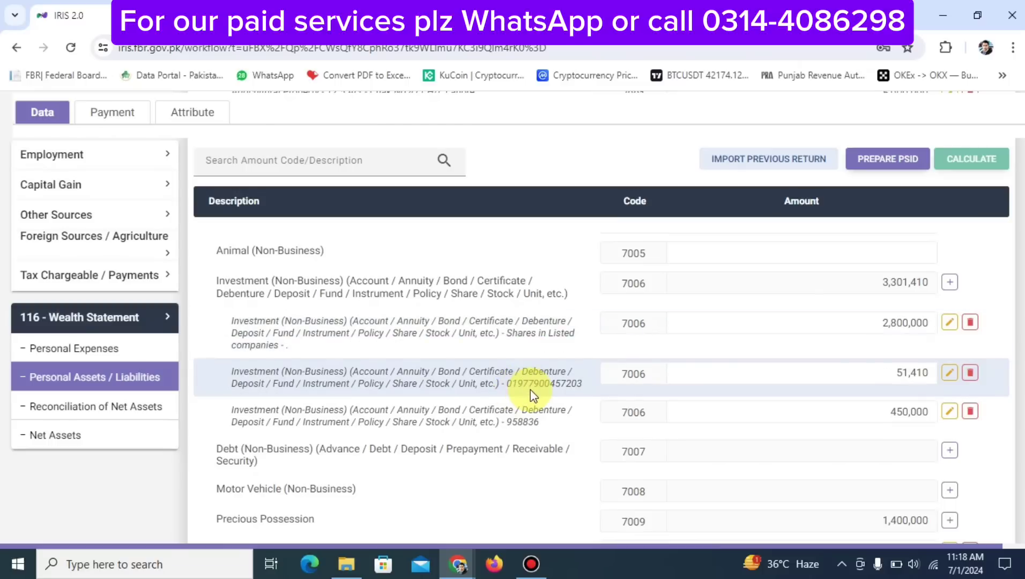
Add a MEEZAN investment entry under code 7006 with contents 22222222
left_click(949, 283)
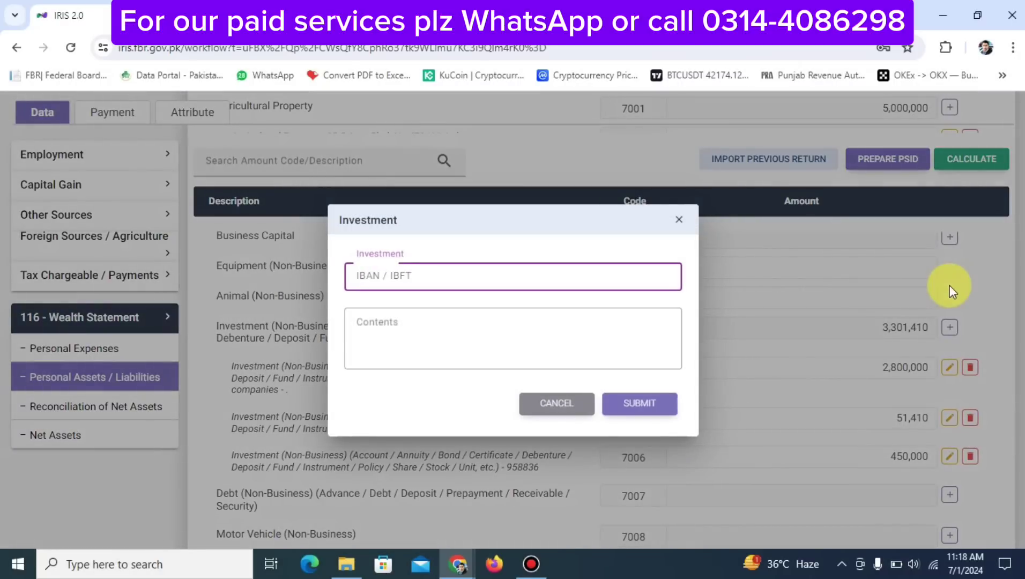
type("MEEX")
key("BackSpace")
type("ZAN")
key("Tab")
type("22222222")
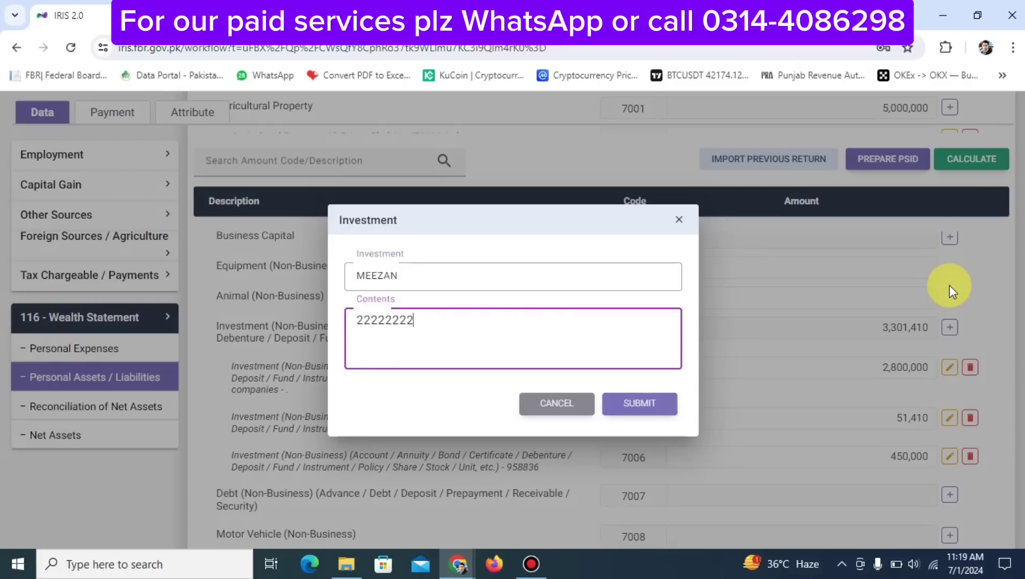
left_click(653, 401)
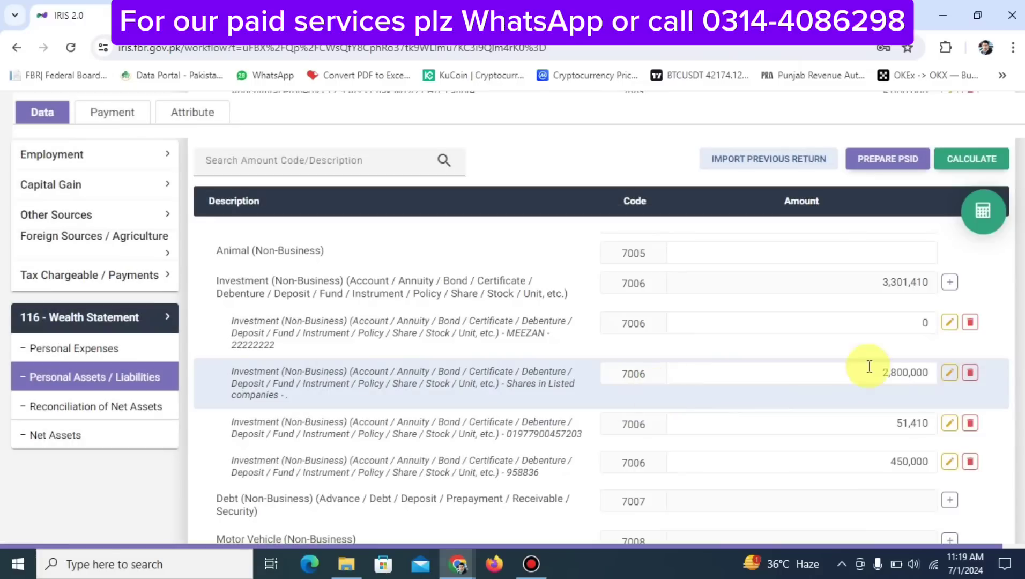
Set the MEEZAN investment amount to 251,000 and recalculate the totals
left_click(879, 324)
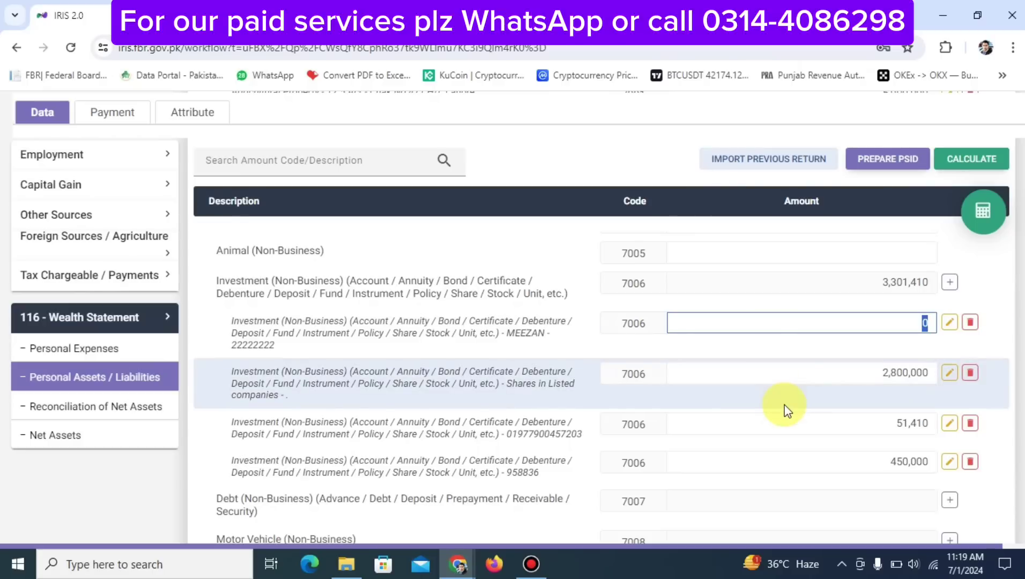
type("2510000")
left_click(981, 213)
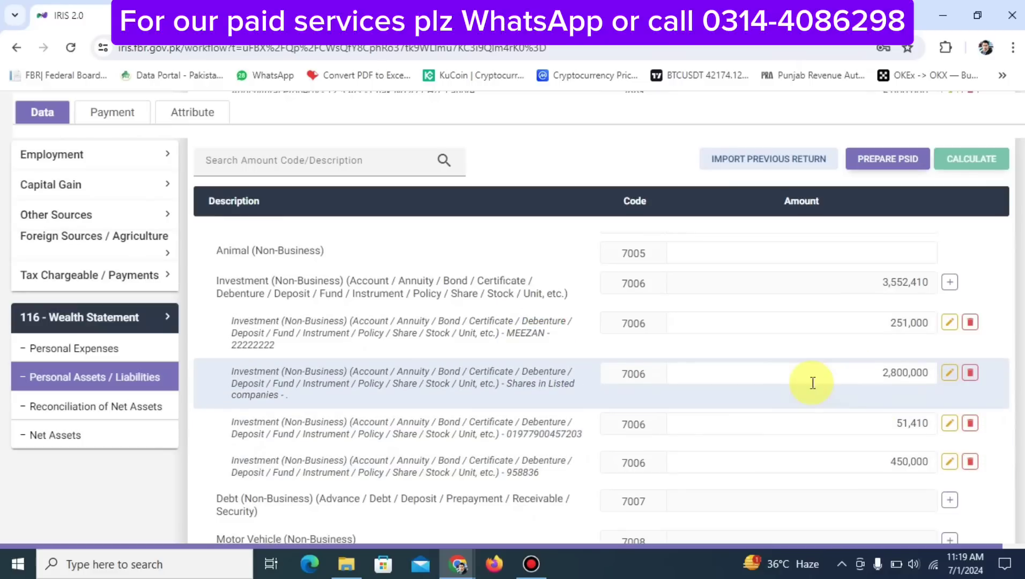
scroll(813, 382, "down", 5)
scroll(813, 382, "up", 1)
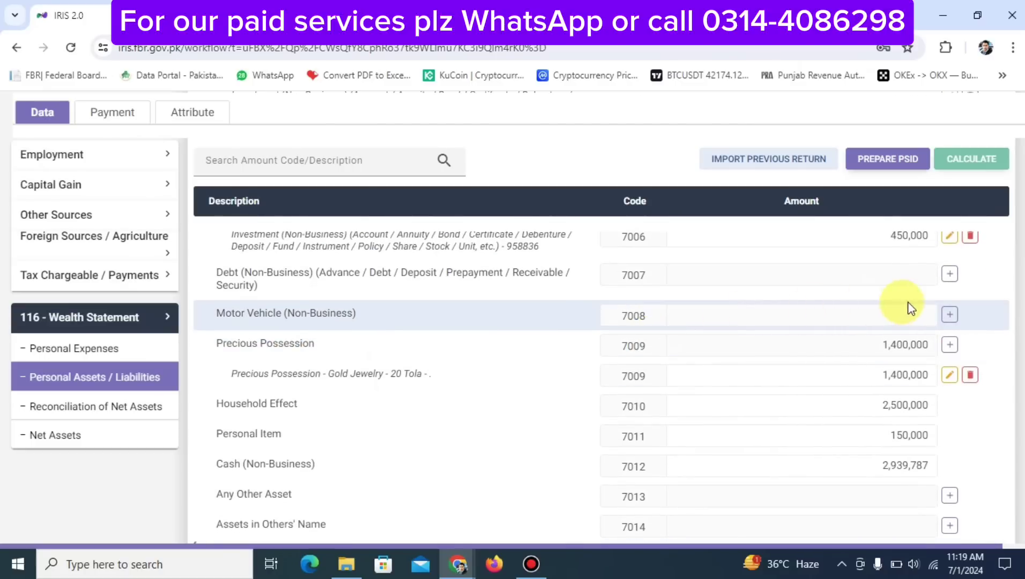
left_click(949, 317)
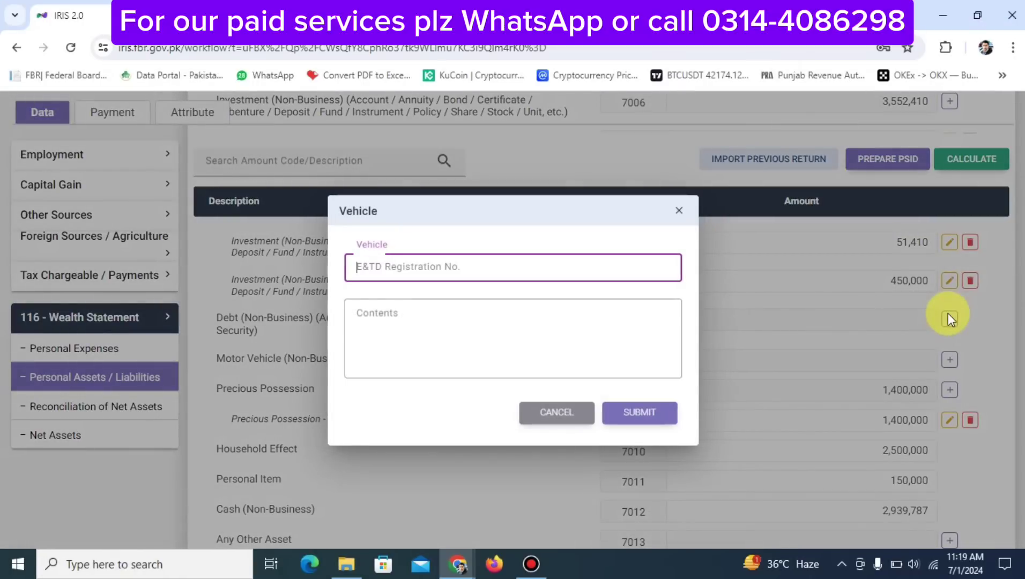
type("ABL")
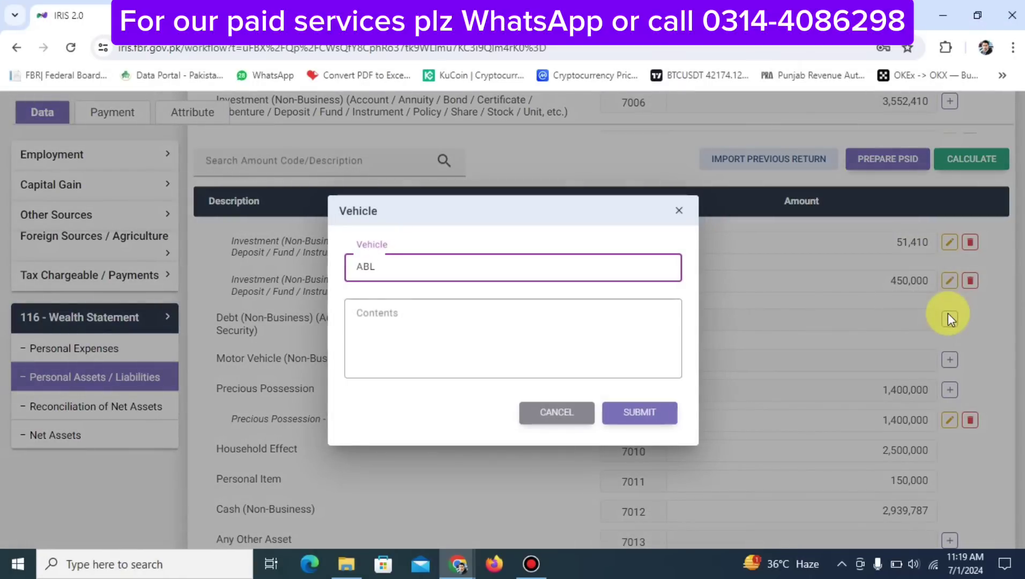
type(" 2541")
key("Tab")
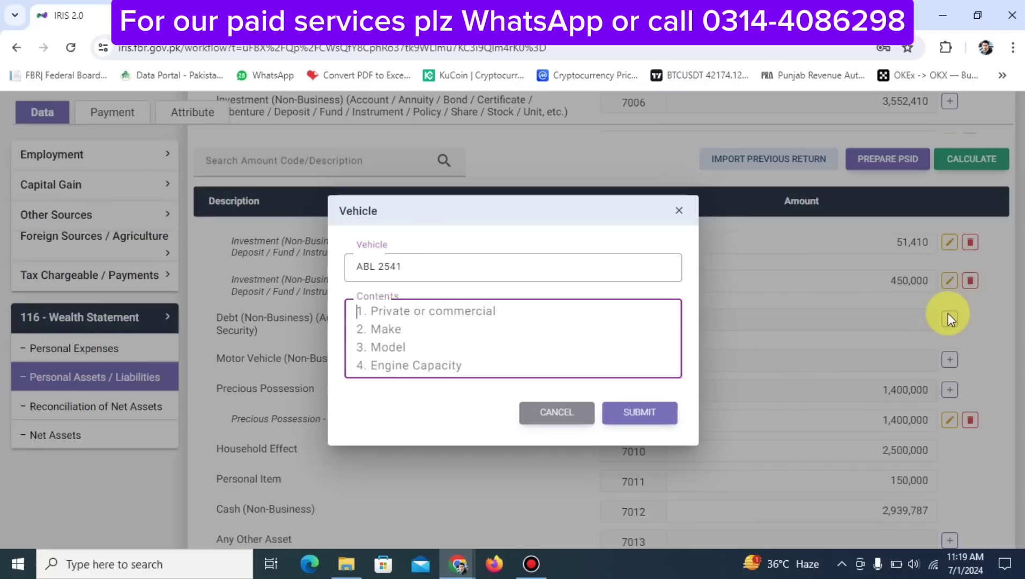
type("H")
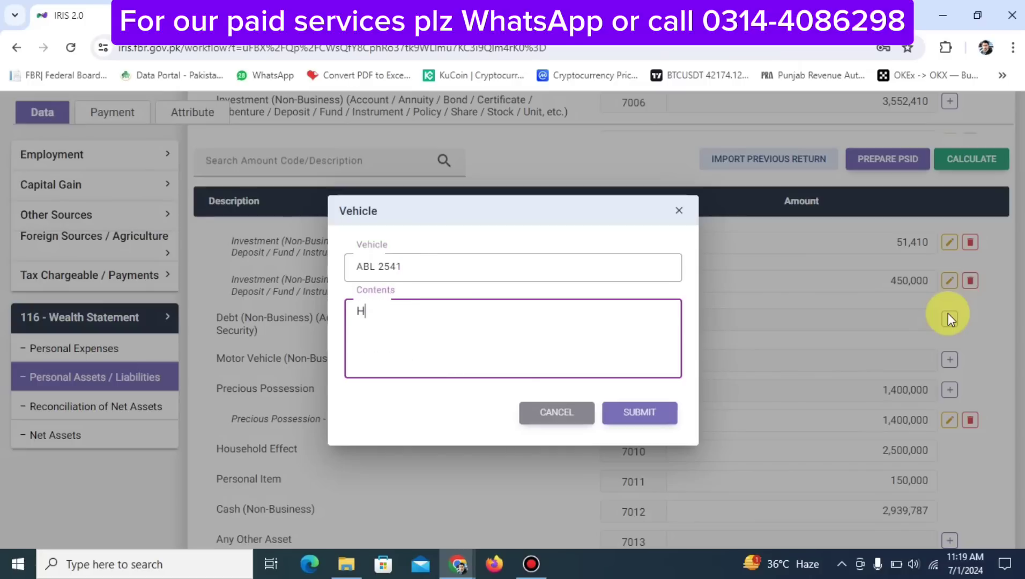
type("ONDA CITY MODEL 20")
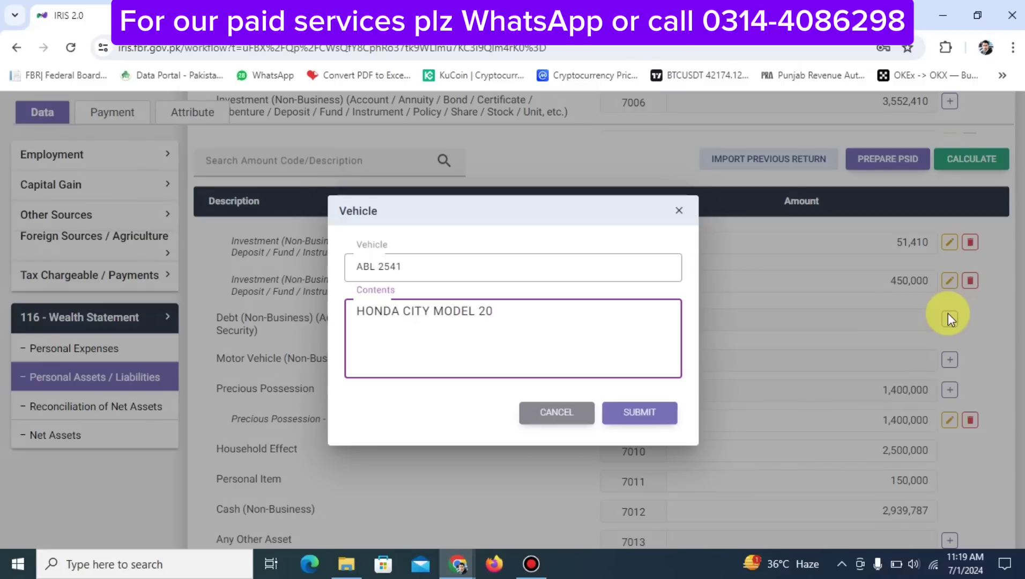
type("21")
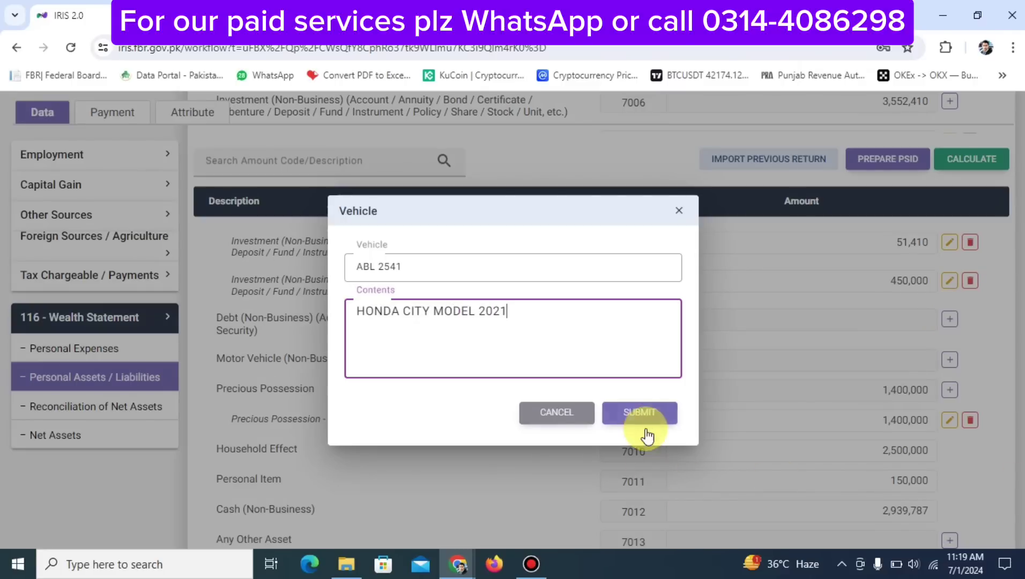
left_click(645, 424)
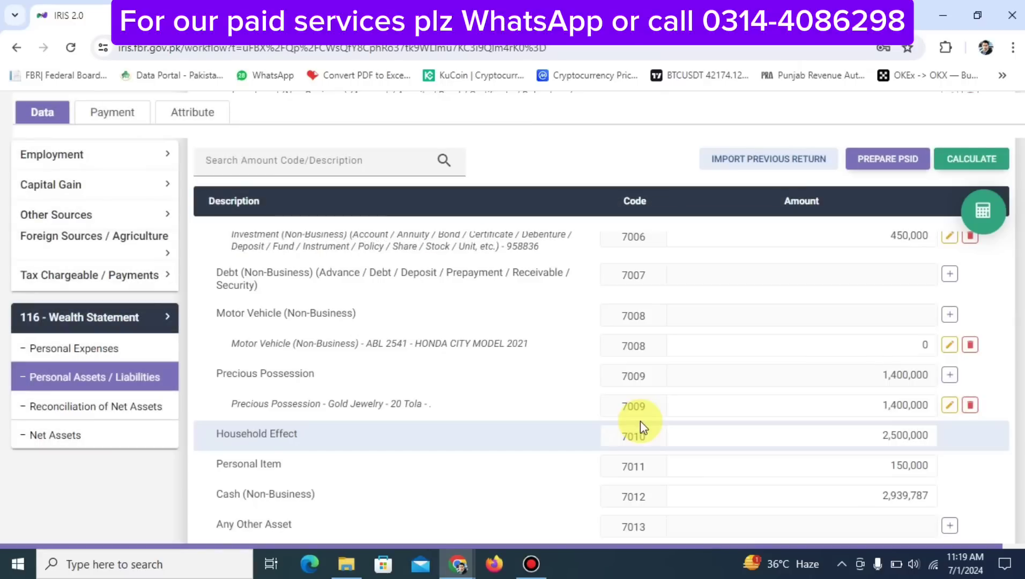
Set the Honda City's amount to 2,000,000 and recalculate the wealth statement
left_click(754, 349)
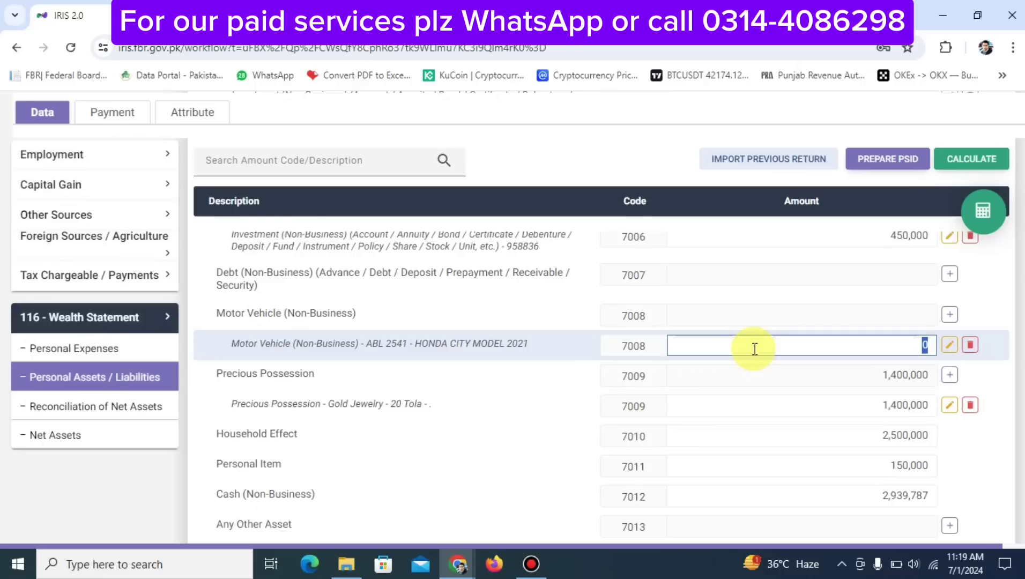
type("2000000")
left_click(983, 210)
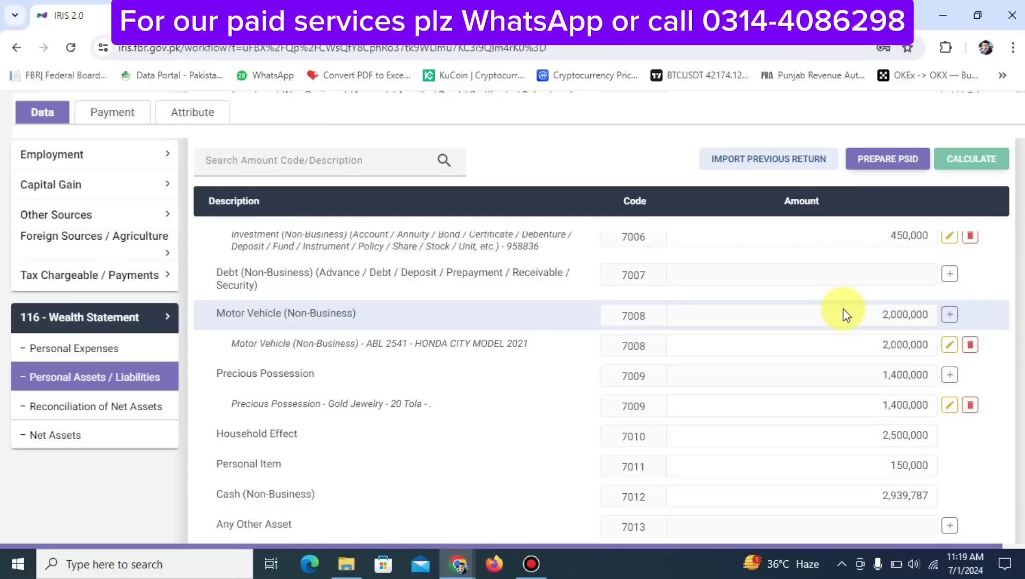
scroll(845, 314, "up", 10)
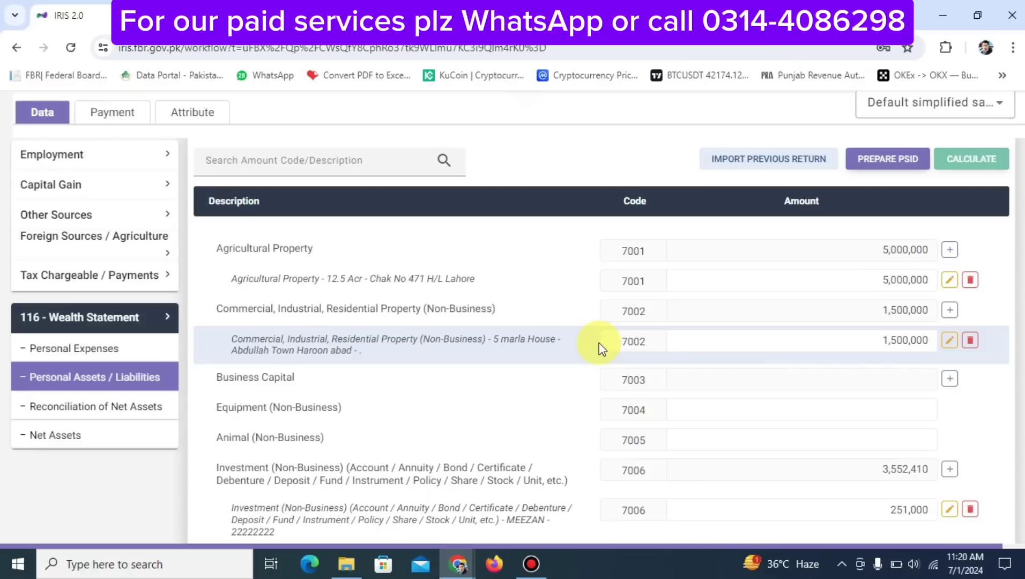
scroll(601, 349, "down", 5)
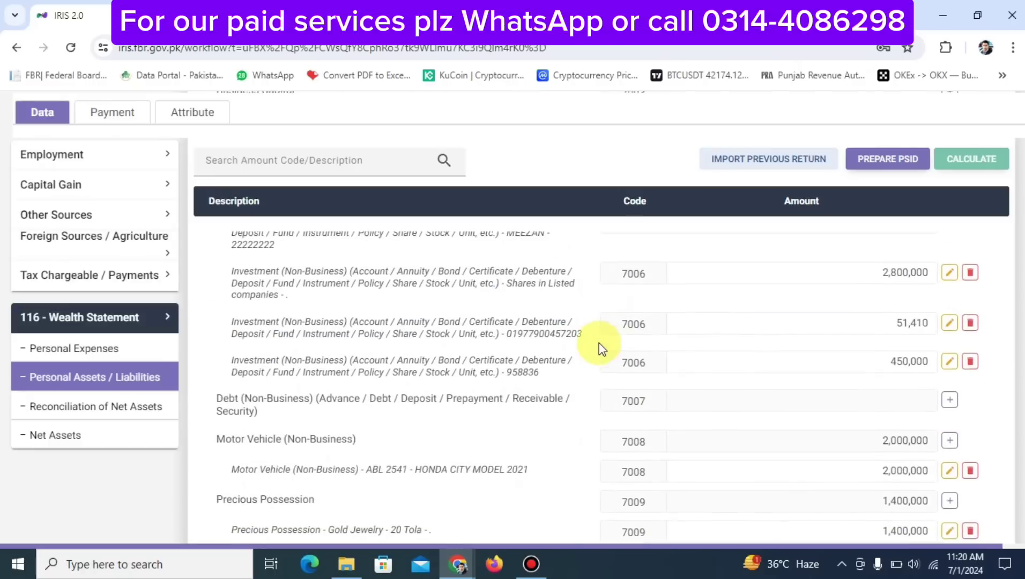
scroll(601, 348, "down", 3)
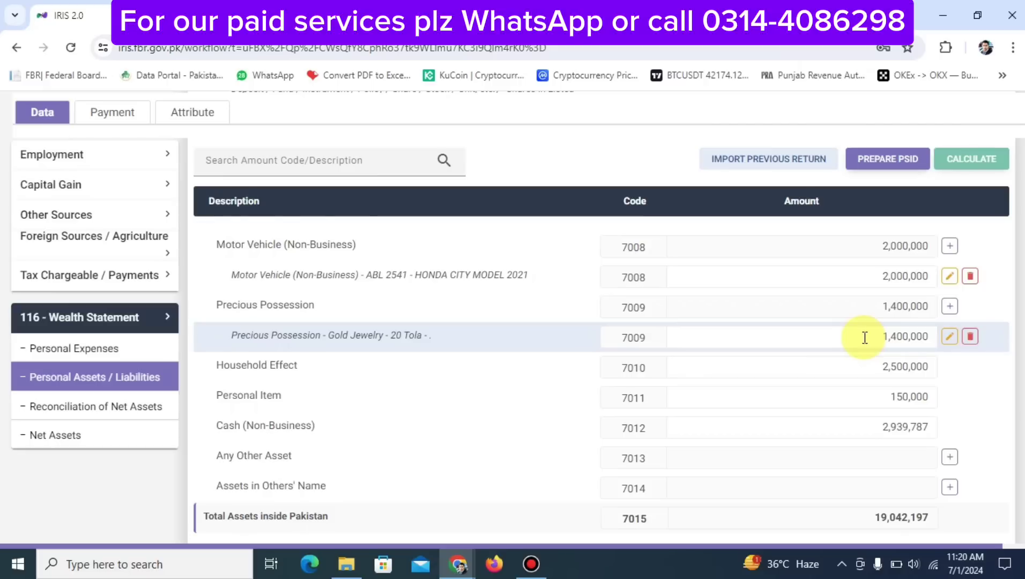
scroll(865, 337, "down", 5)
scroll(865, 337, "up", 4)
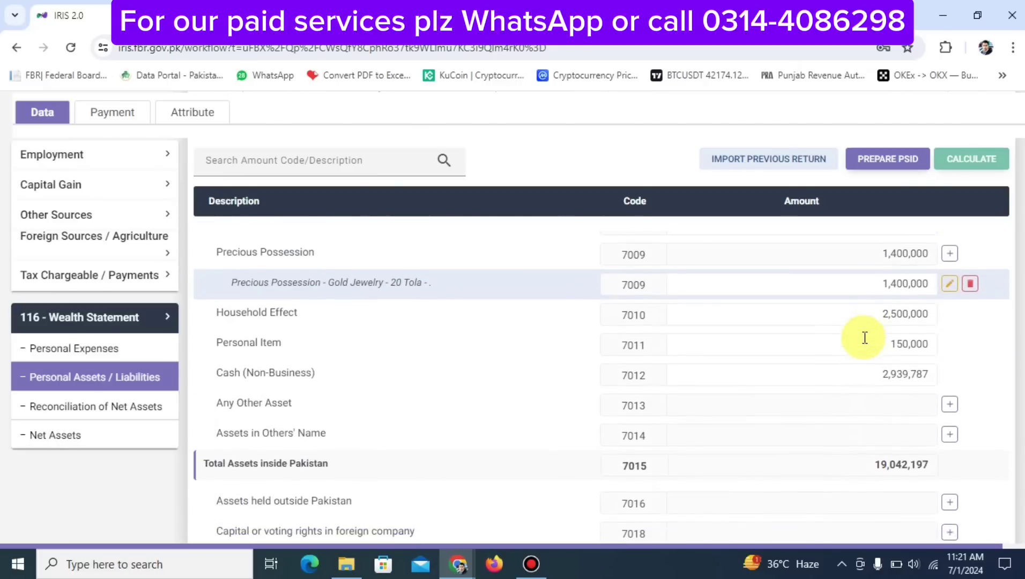
scroll(864, 337, "down", 1)
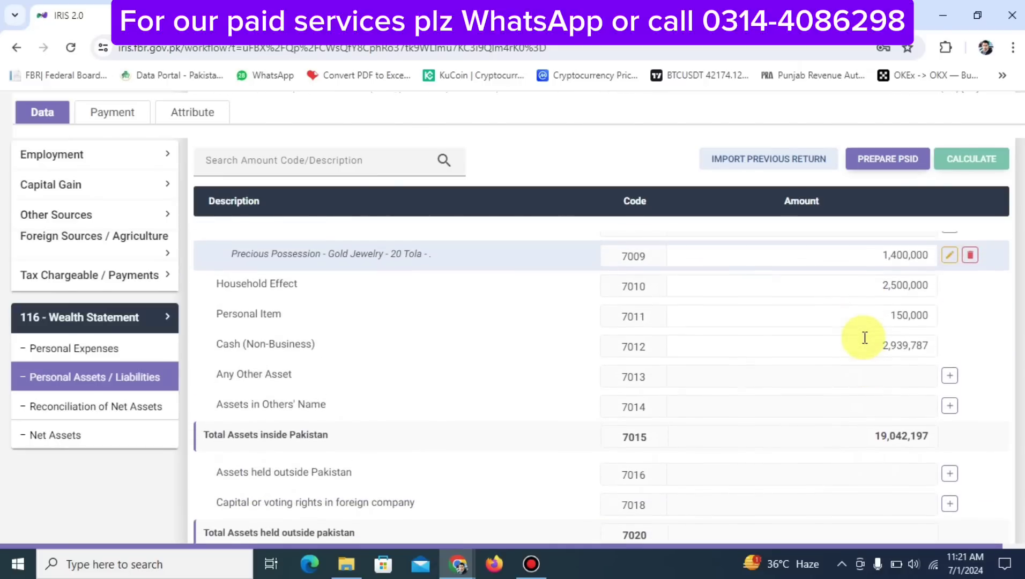
Change the Personal Item amount to 850,000 and recalculate
left_click(872, 292)
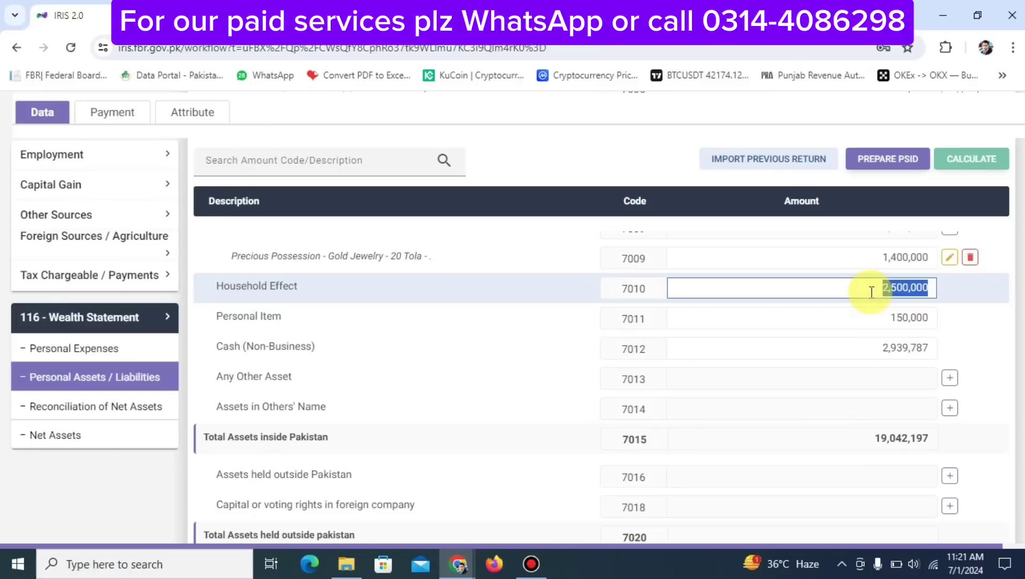
key("Tab")
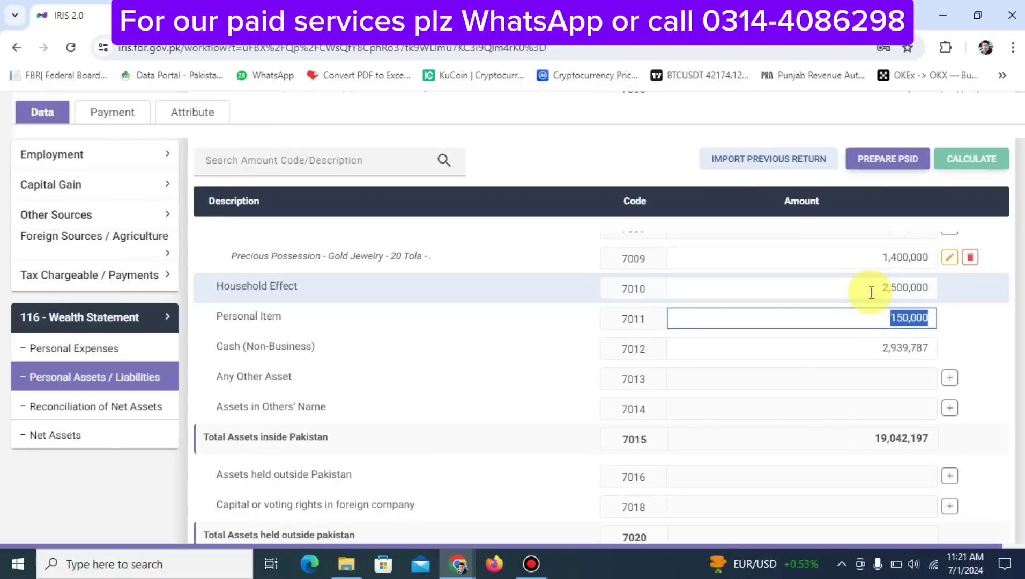
type("850000")
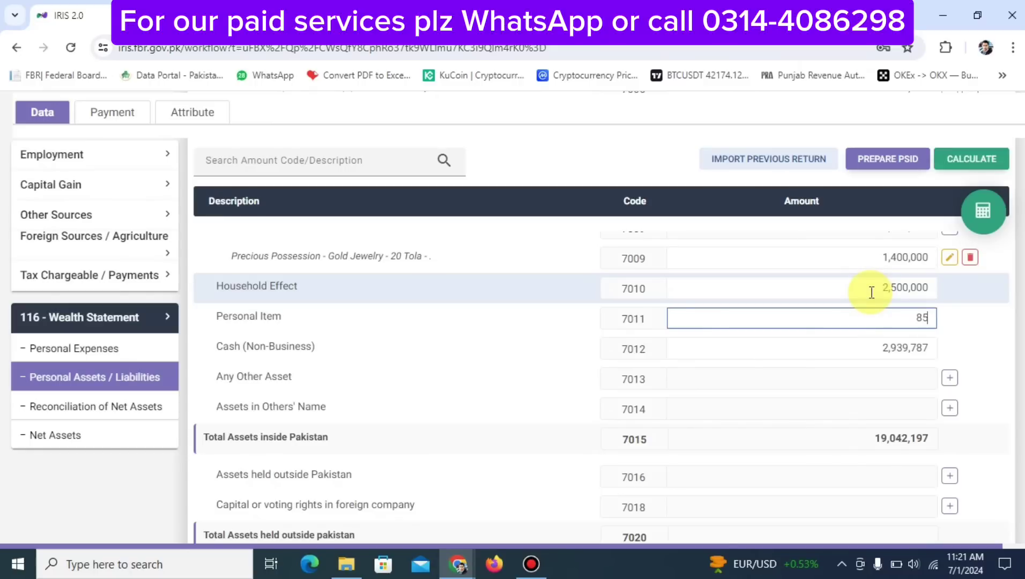
left_click(980, 214)
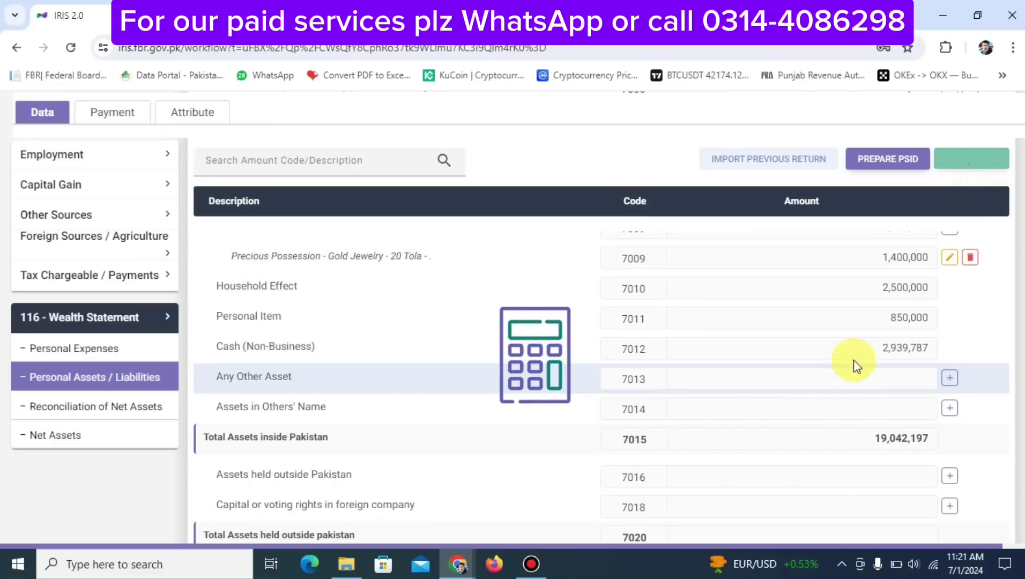
Clear the Cash (Non-Business) amount and recalculate the wealth statement
left_click(882, 347)
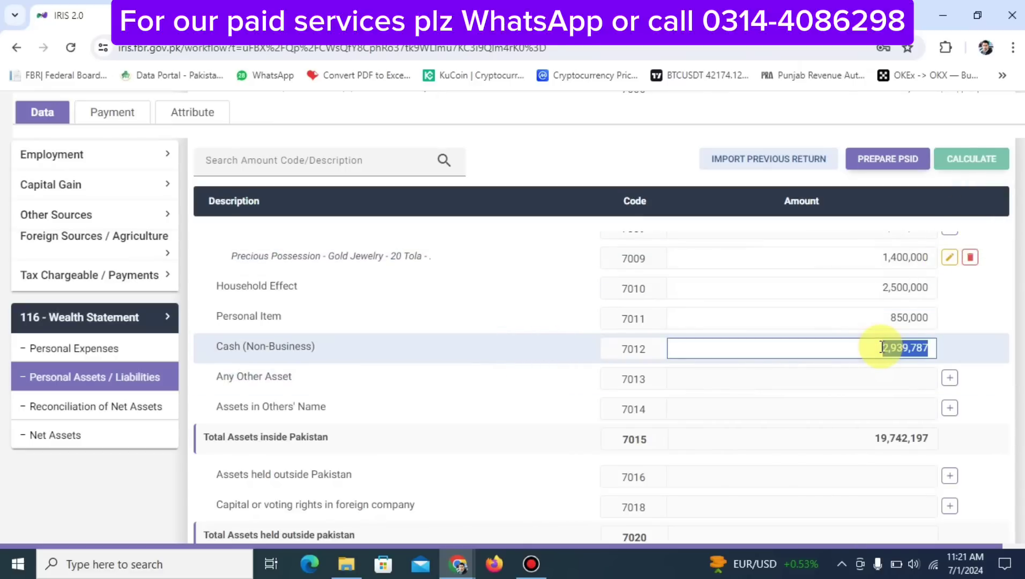
key("BackSpace")
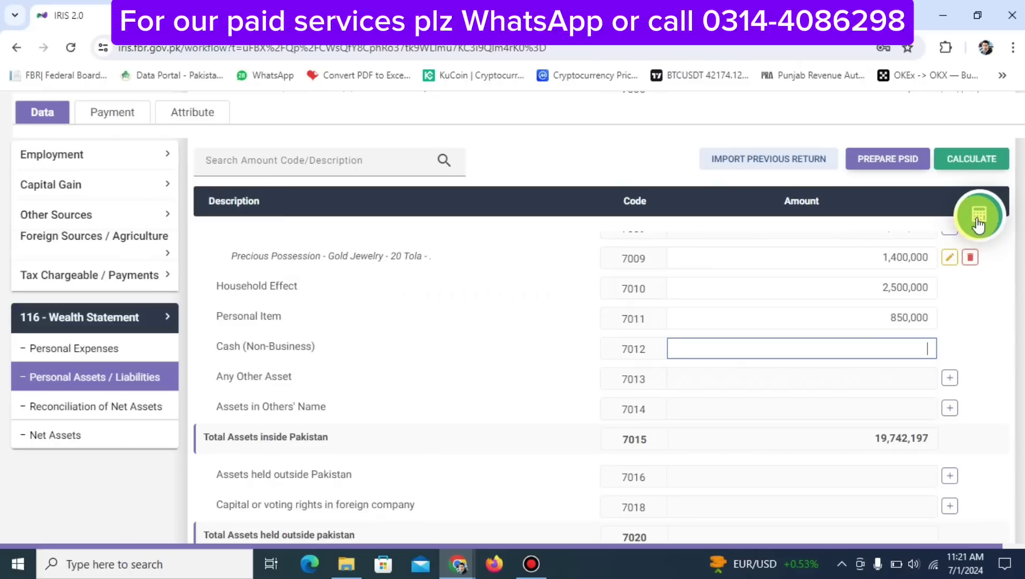
left_click(980, 215)
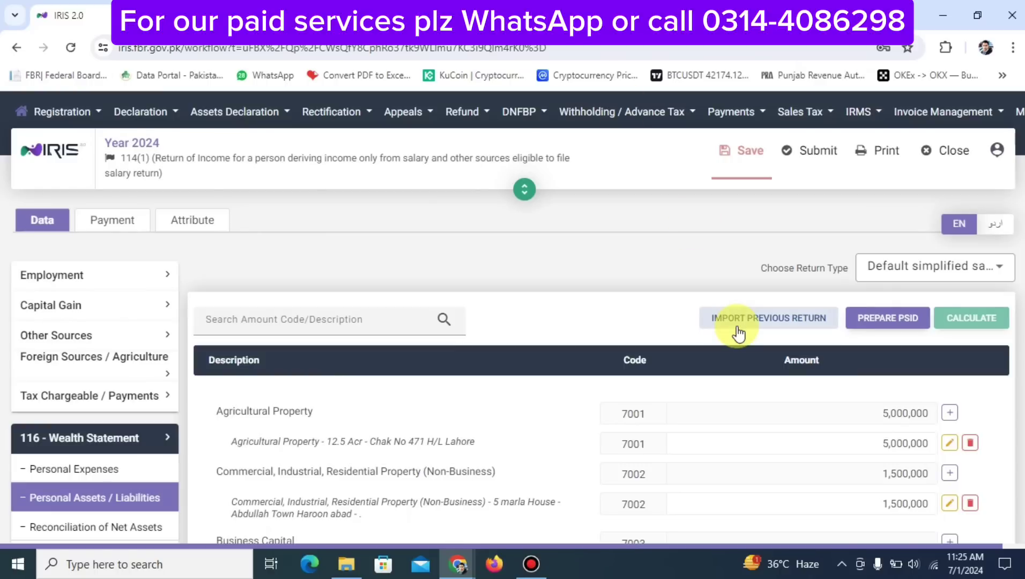
Enter 1,450,000 as Cash (Non-Business), recalculate, and view the net assets reconciliation
scroll(743, 394, "down", 10)
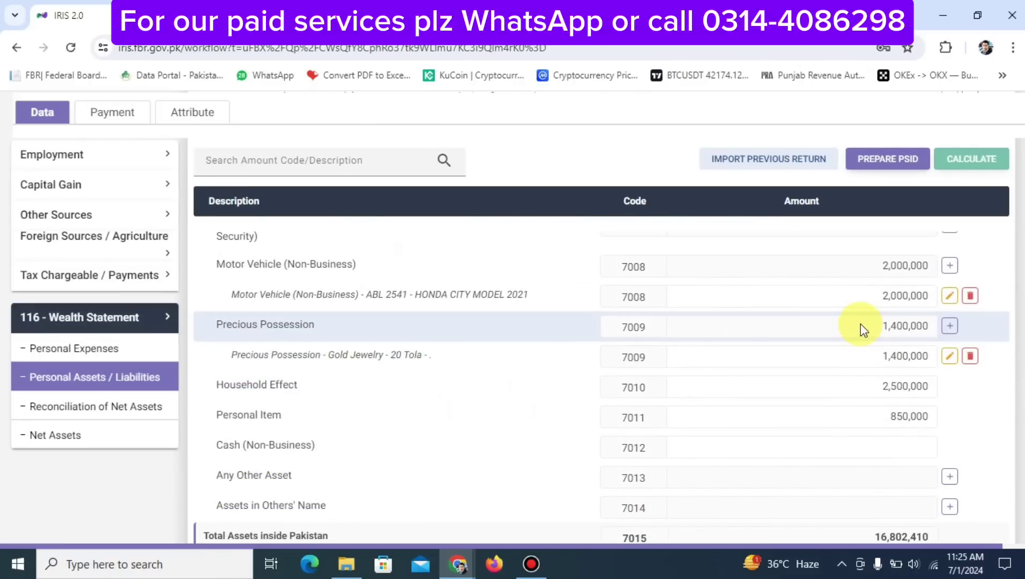
double_click(868, 386)
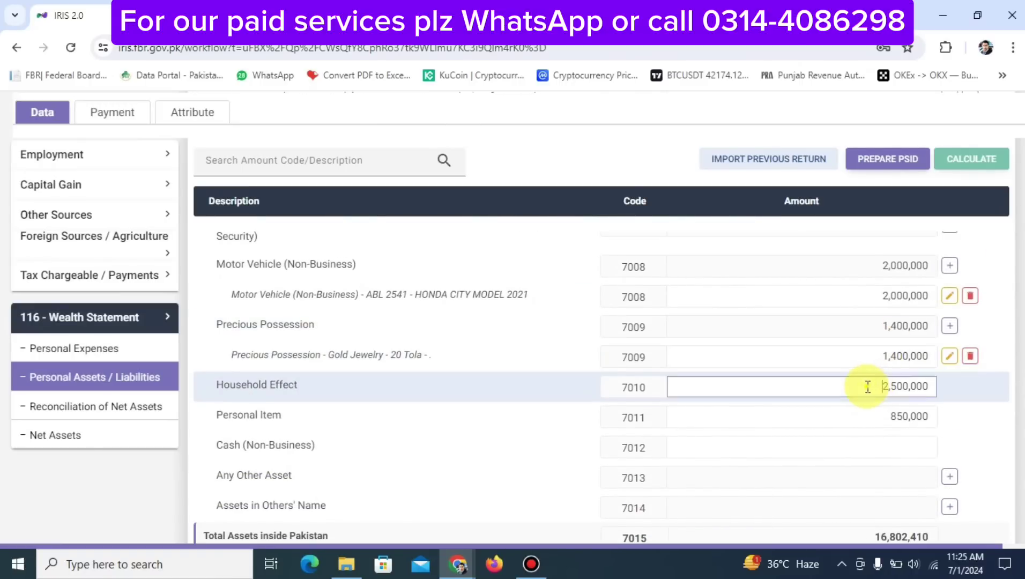
double_click(877, 420)
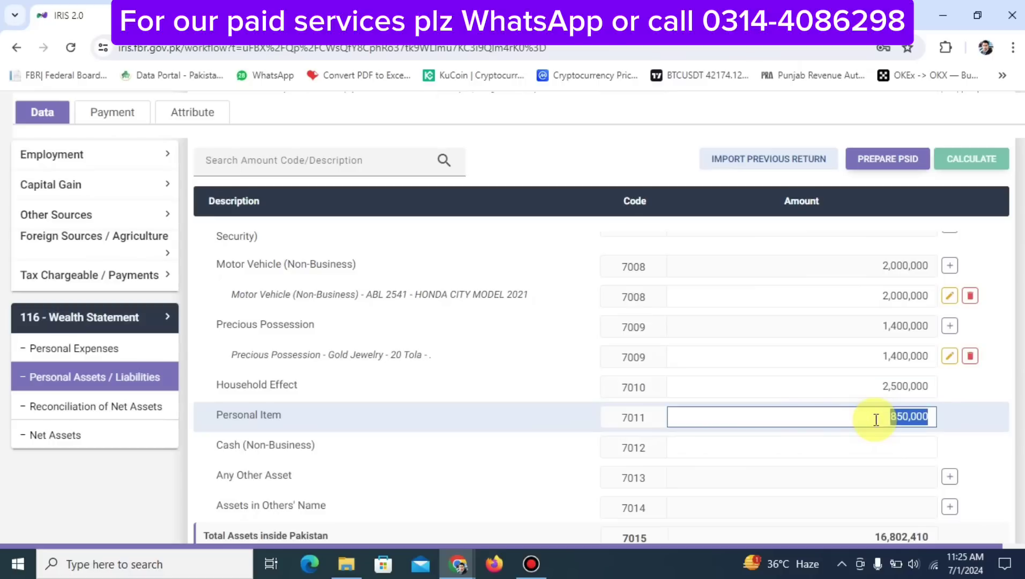
left_click(834, 439)
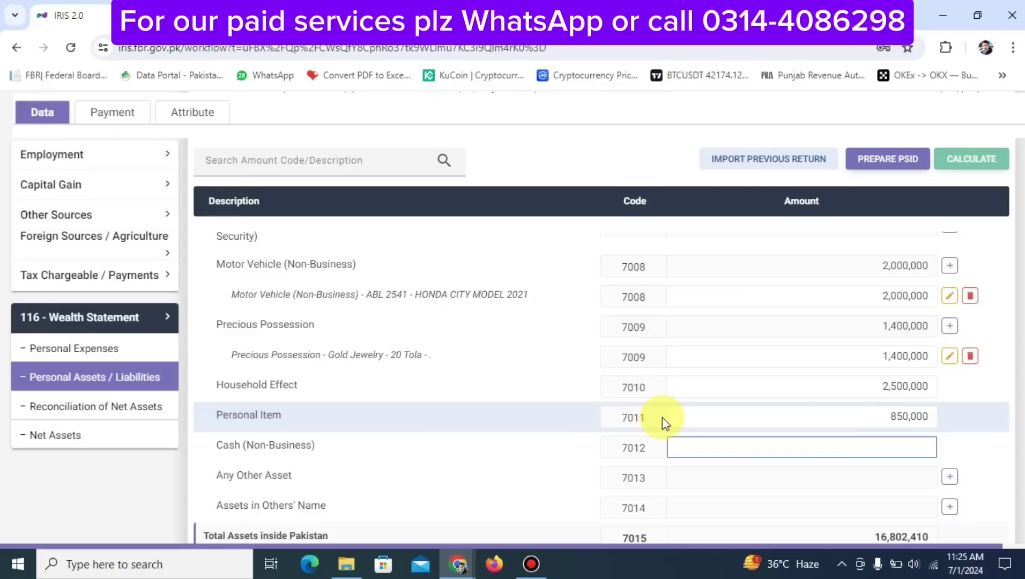
type("1,450,00")
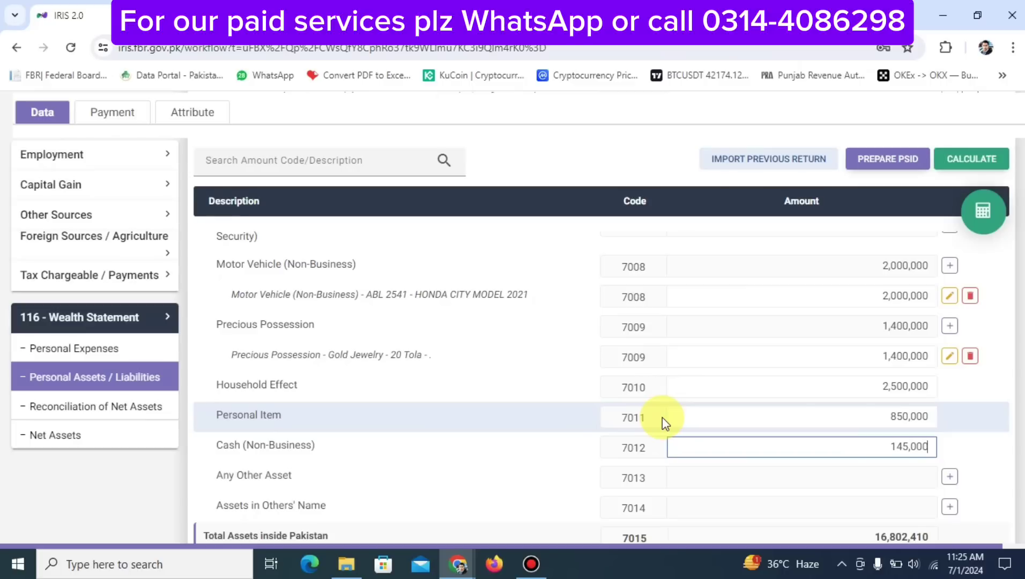
type("0")
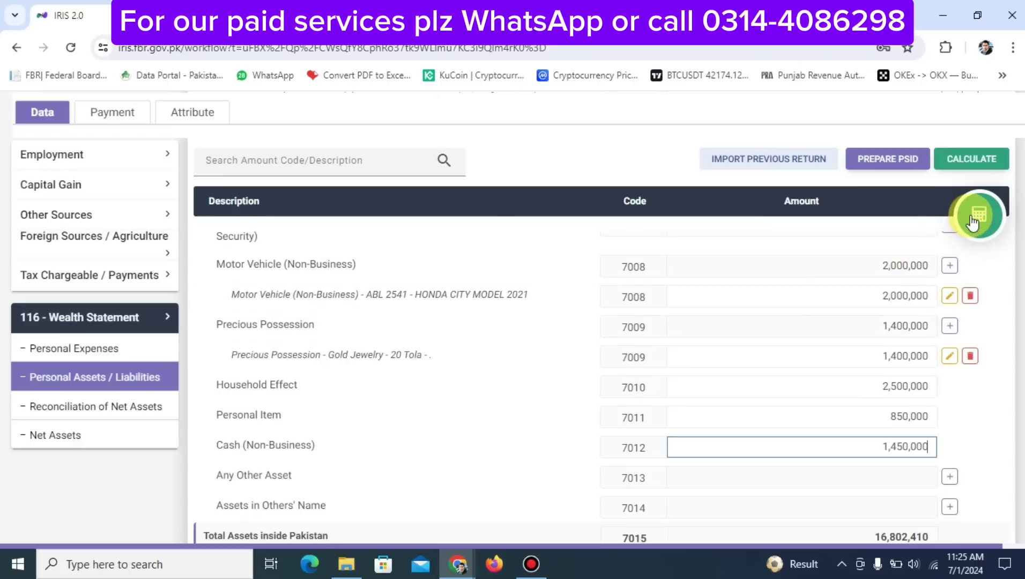
left_click(972, 214)
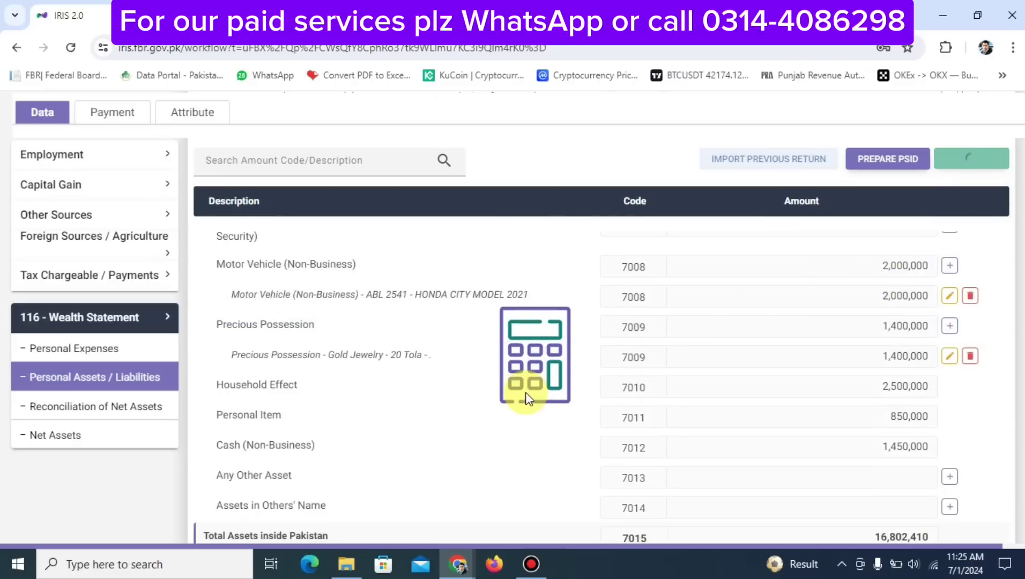
left_click(92, 407)
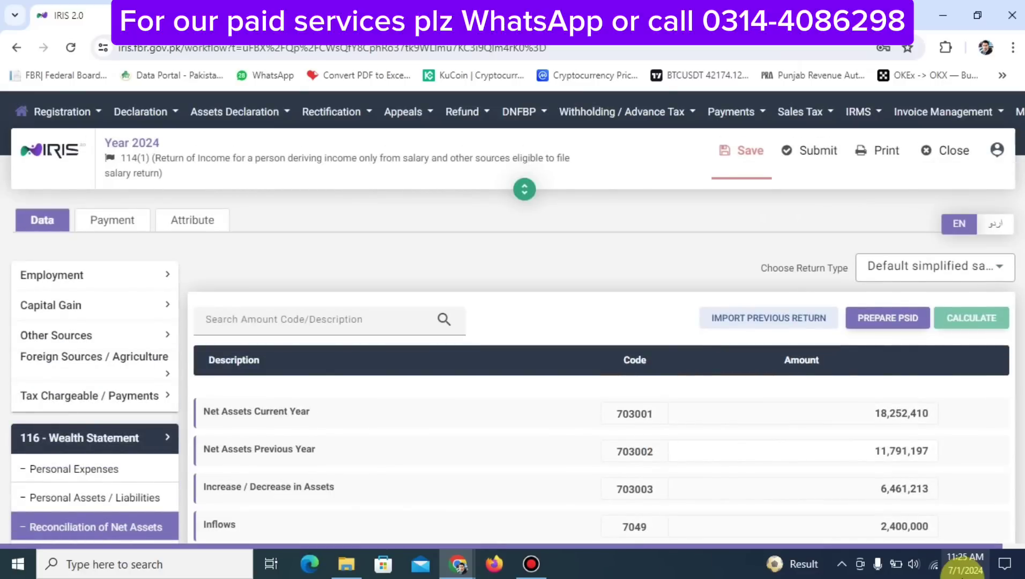
scroll(887, 274, "down", 6)
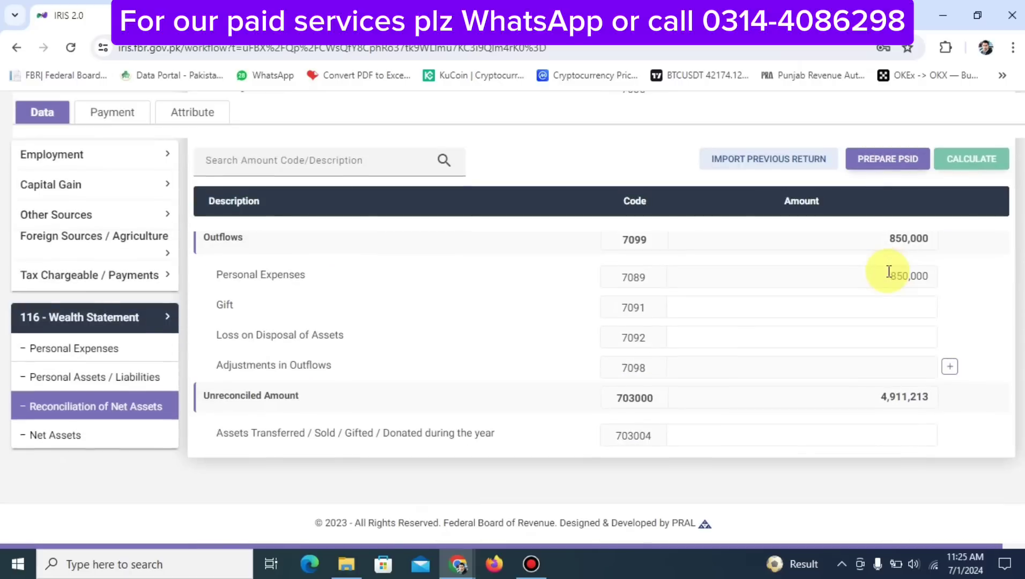
double_click(893, 399)
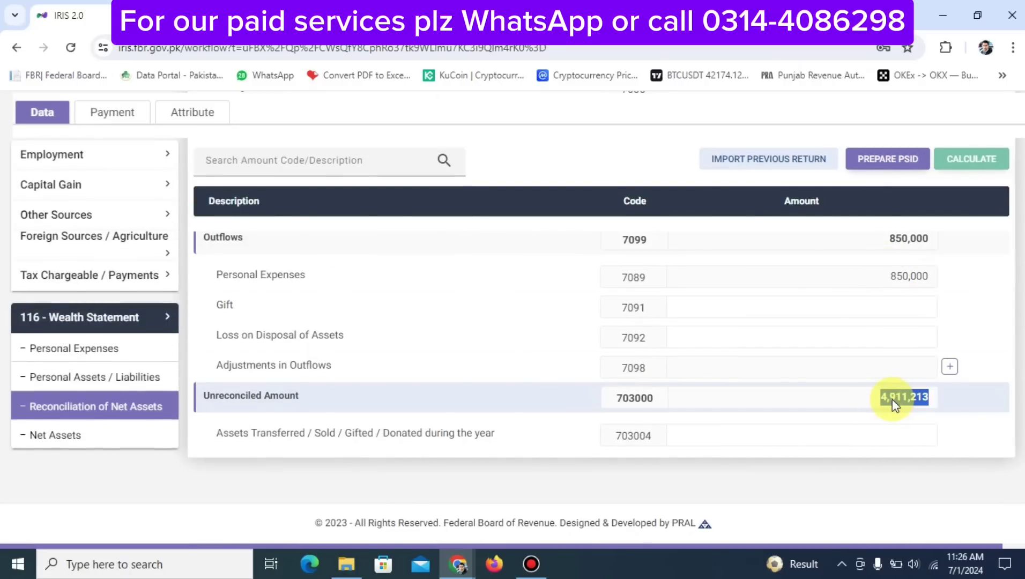
scroll(893, 399, "up", 10)
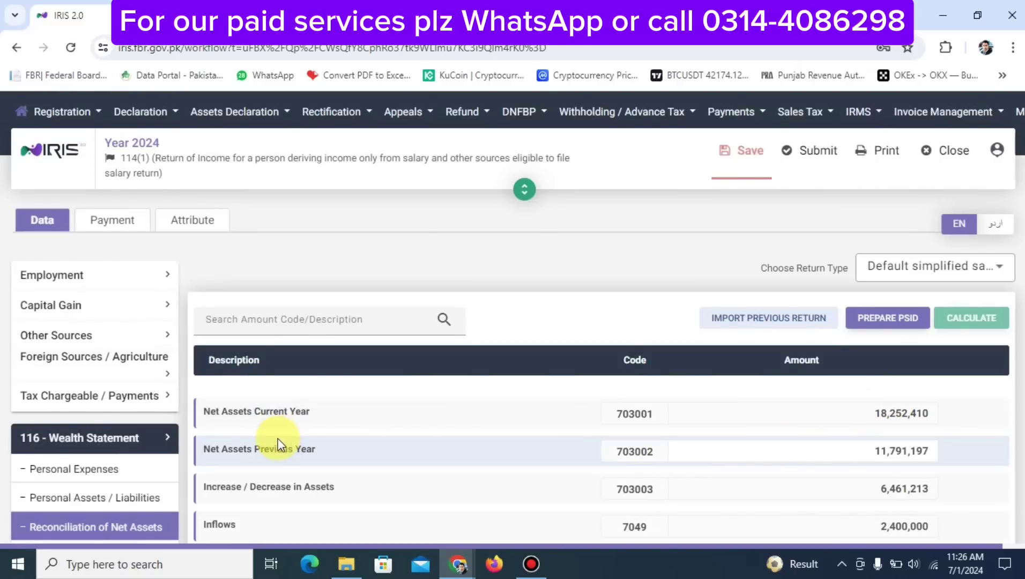
double_click(862, 455)
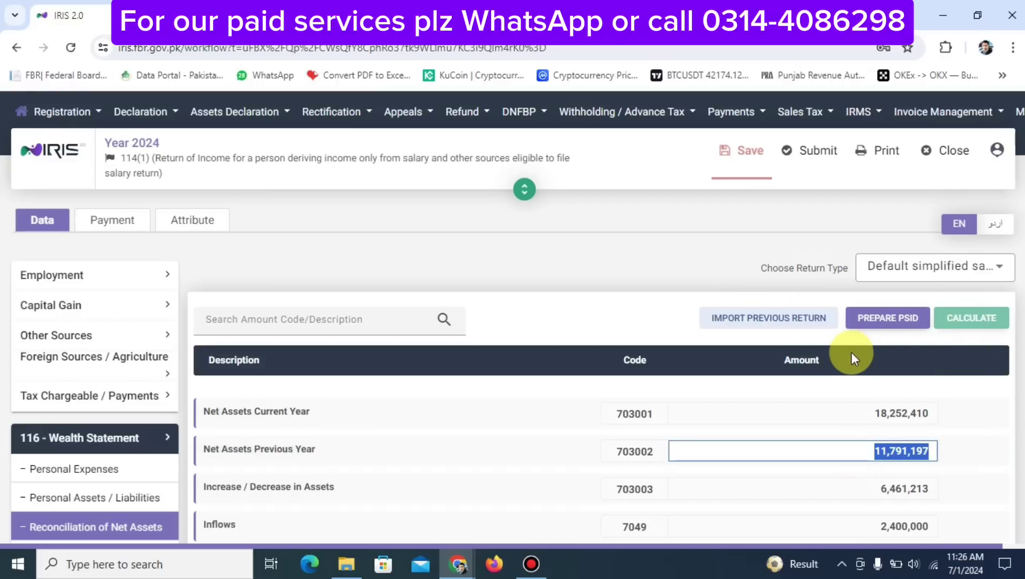
type("3,461,213")
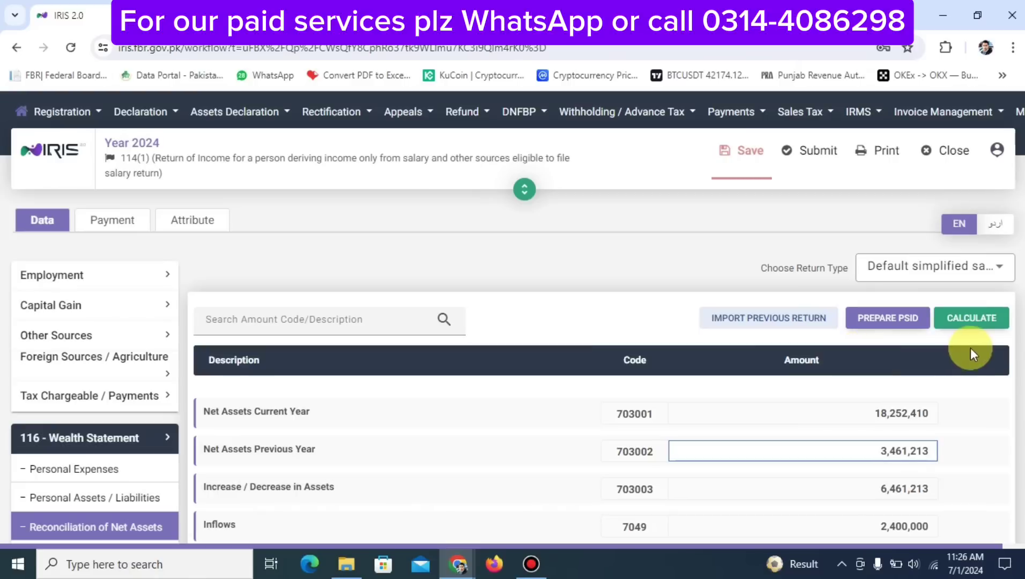
left_click(968, 319)
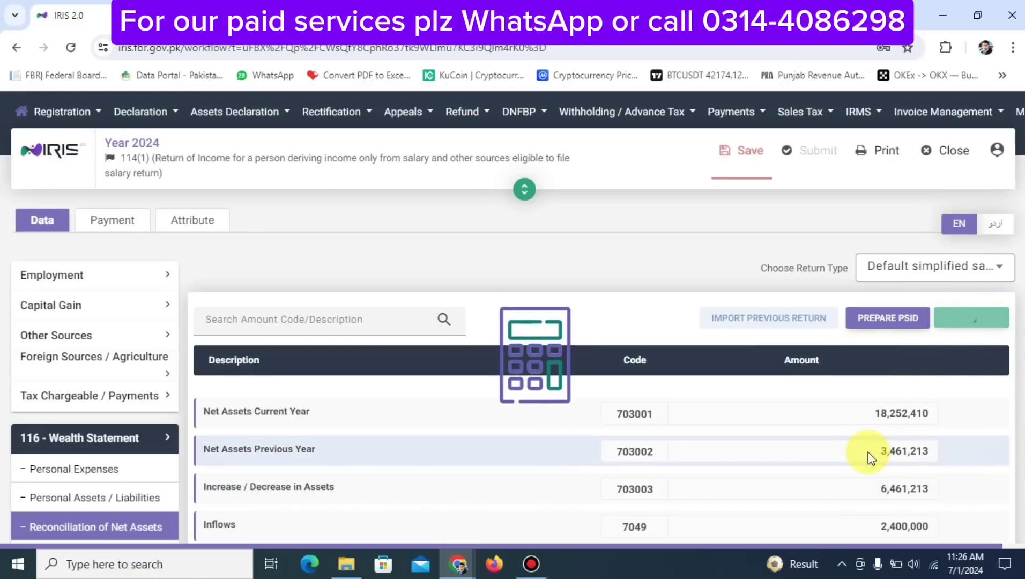
scroll(871, 451, "down", 3)
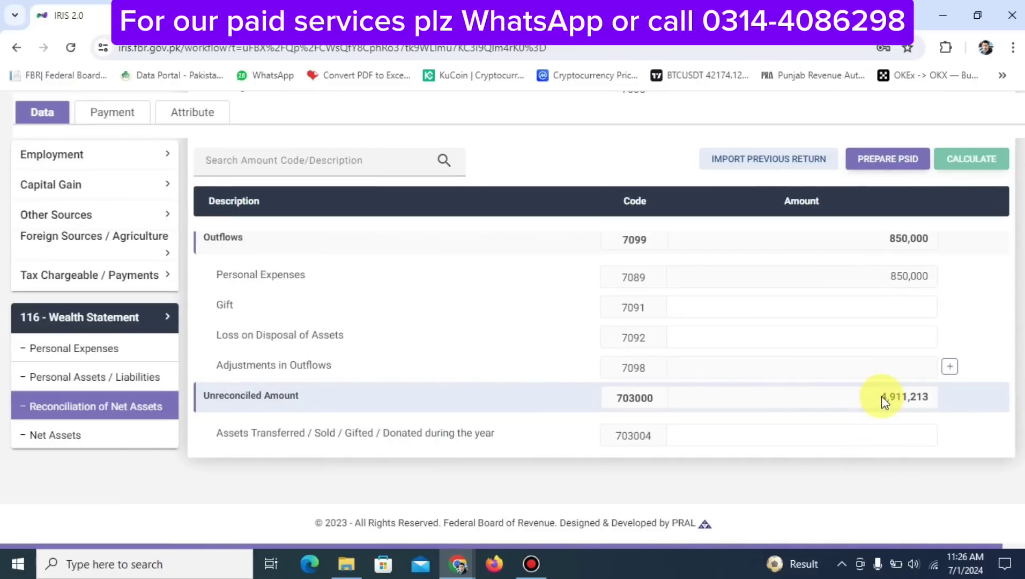
scroll(882, 396, "up", 3)
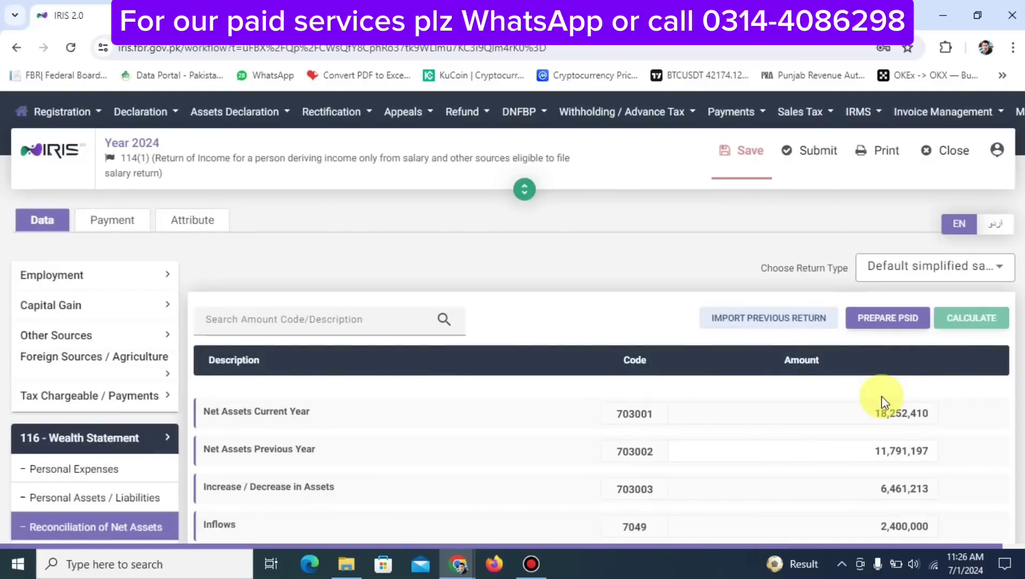
left_click(877, 454)
double_click(877, 453)
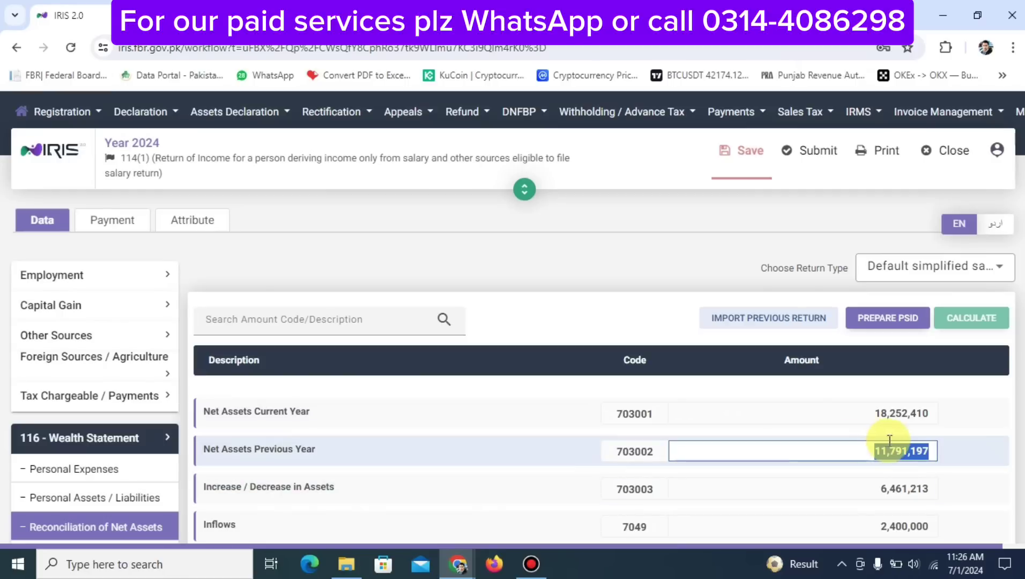
scroll(889, 439, "down", 5)
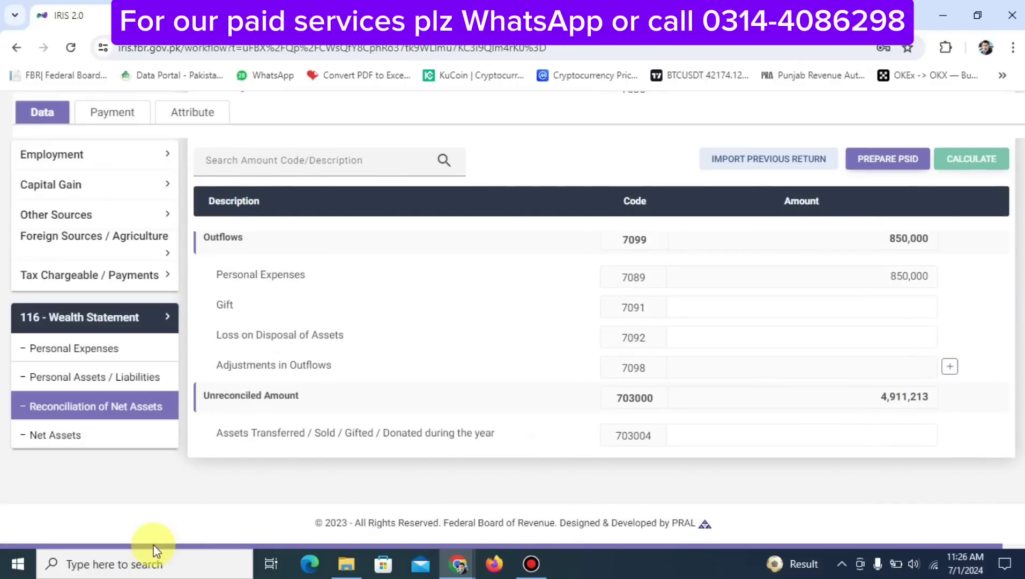
left_click(83, 382)
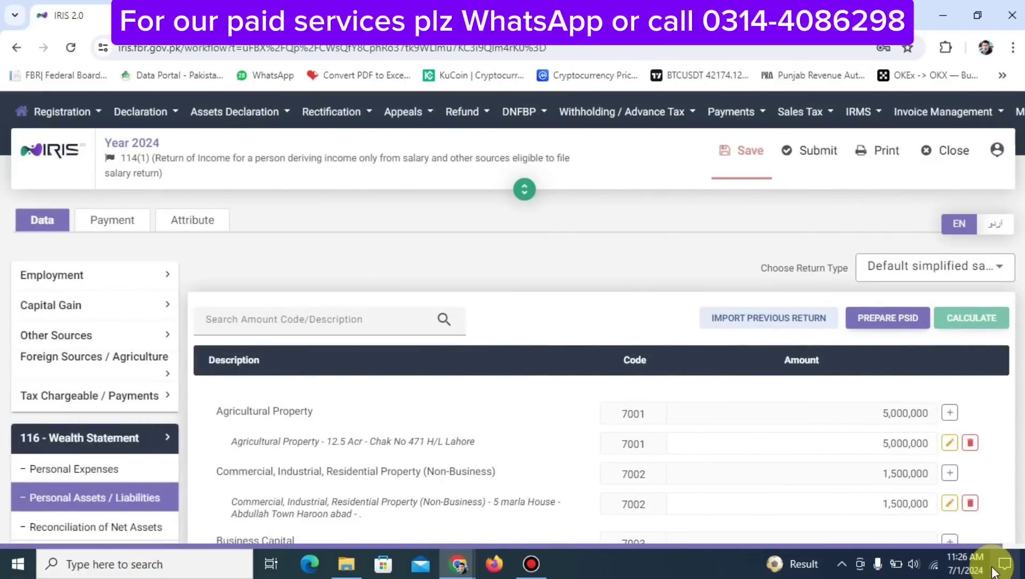
Delete the 1,450,000 Cash (Non-Business) amount, recalculate, and reopen the net assets reconciliation
scroll(852, 477, "down", 10)
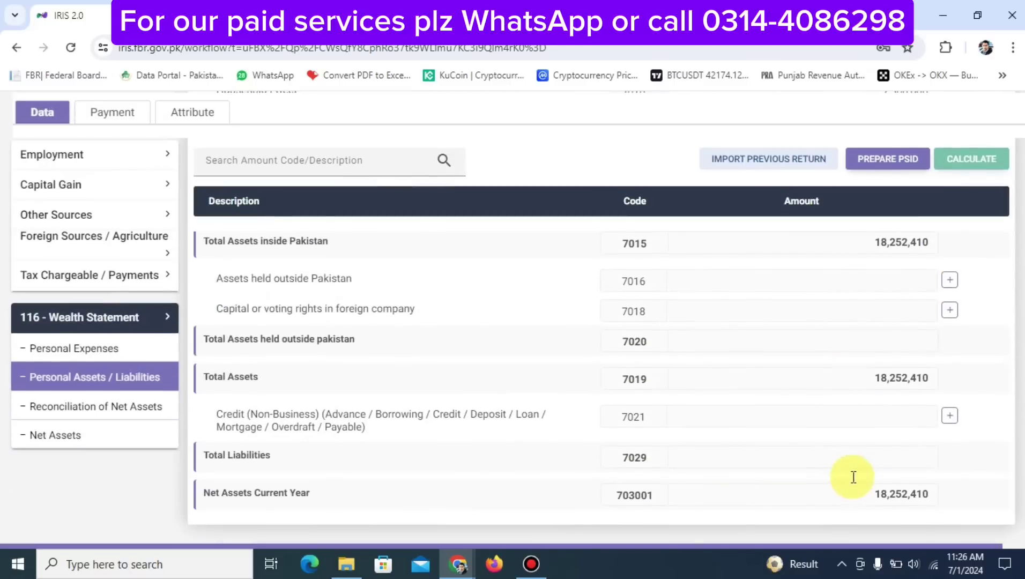
scroll(853, 476, "up", 8)
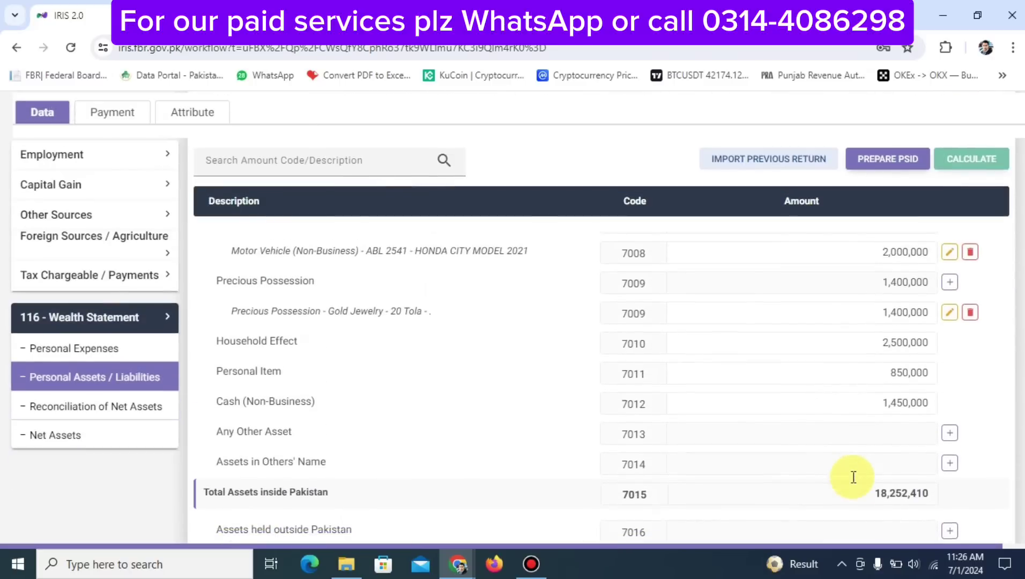
scroll(853, 476, "down", 3)
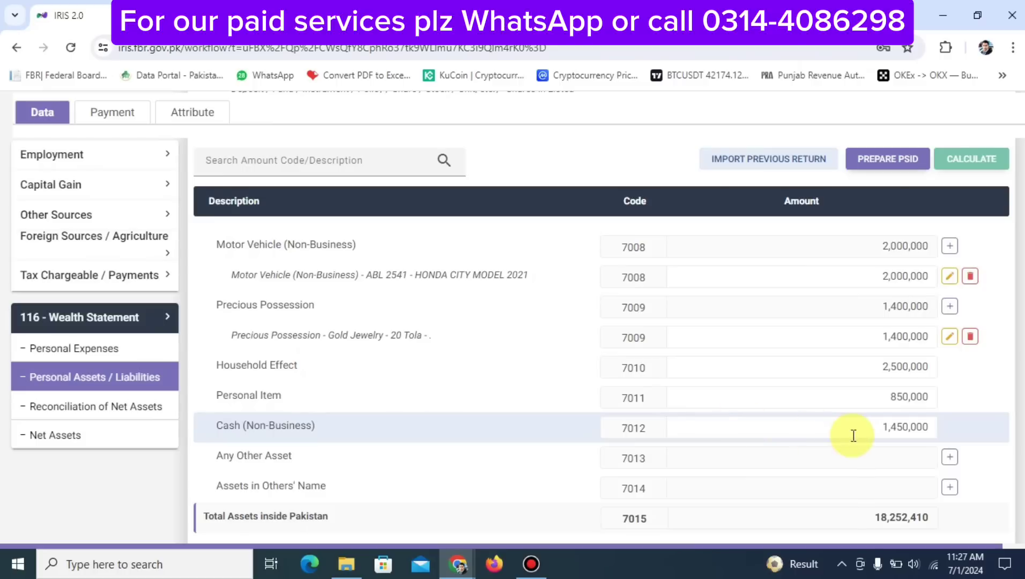
left_click(871, 430)
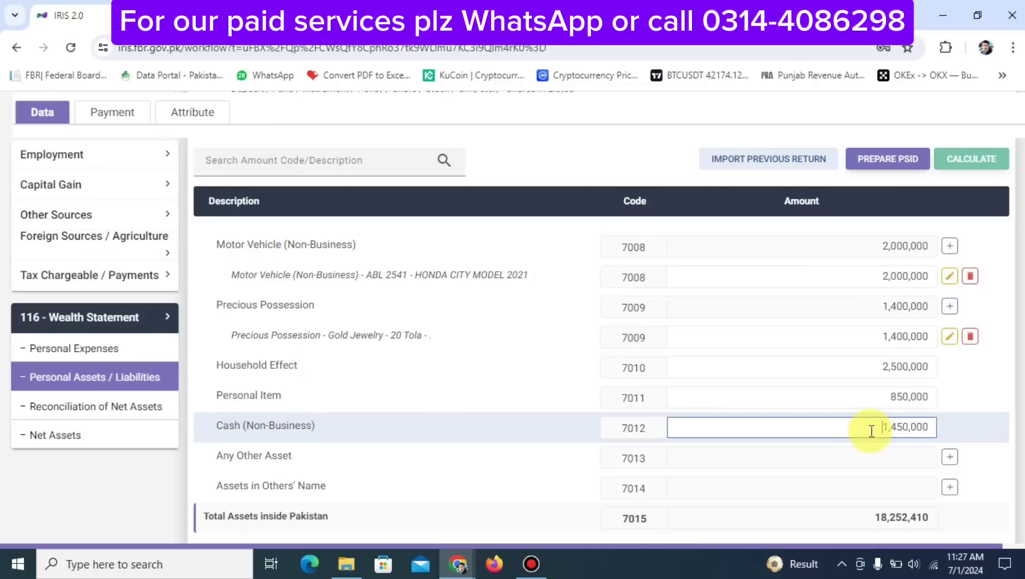
double_click(871, 431)
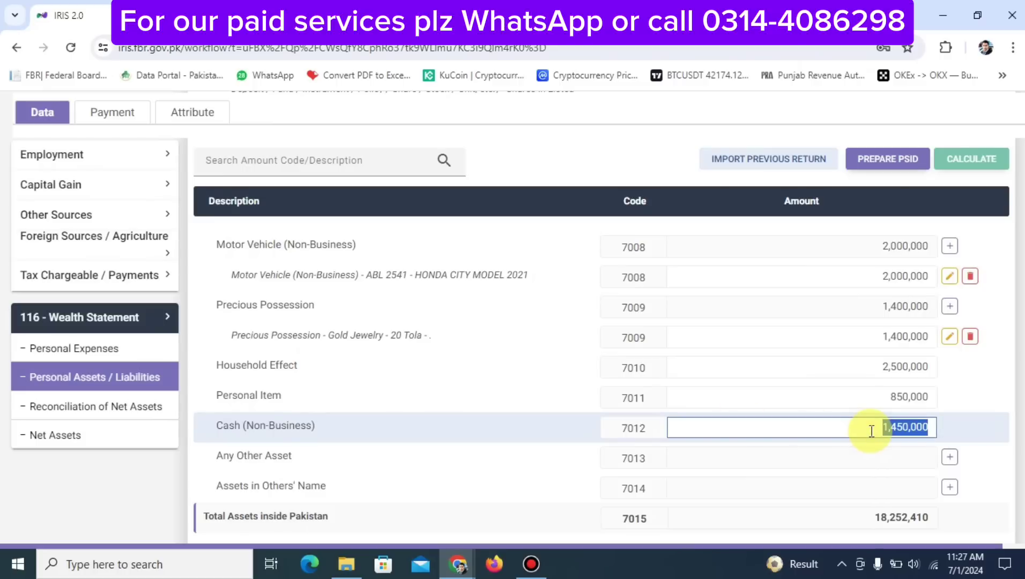
left_click(871, 431)
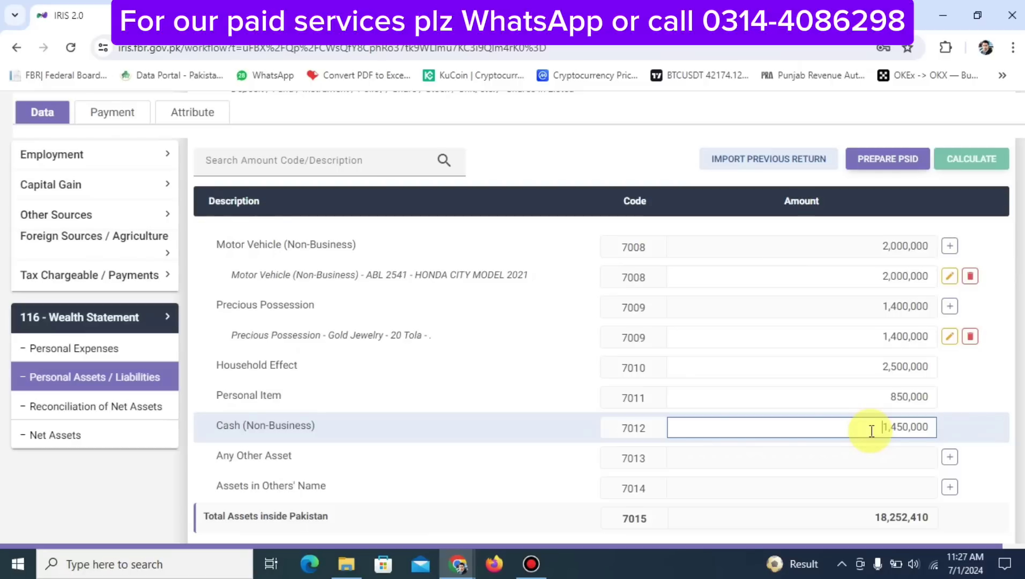
double_click(871, 430)
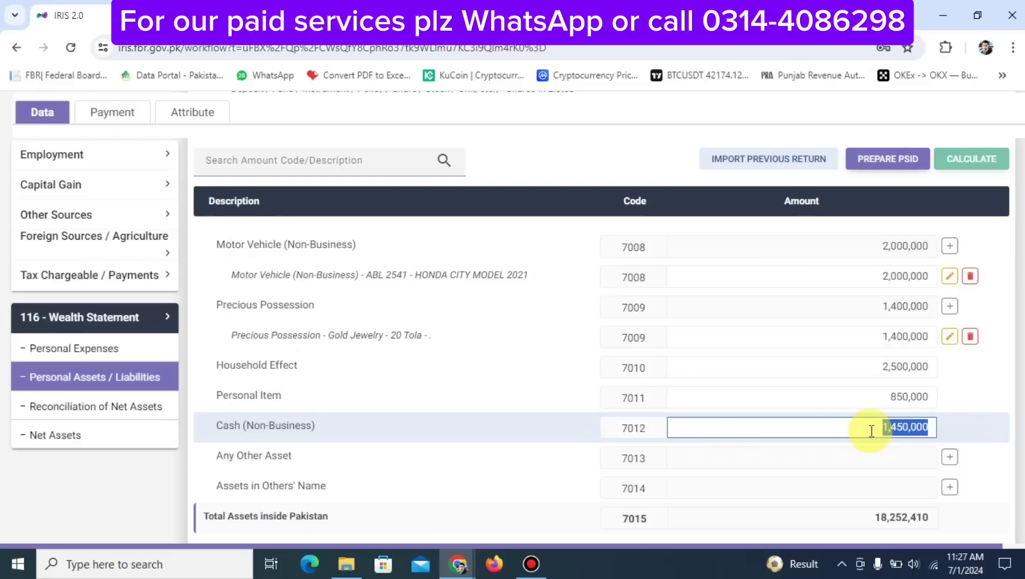
key("BackSpace")
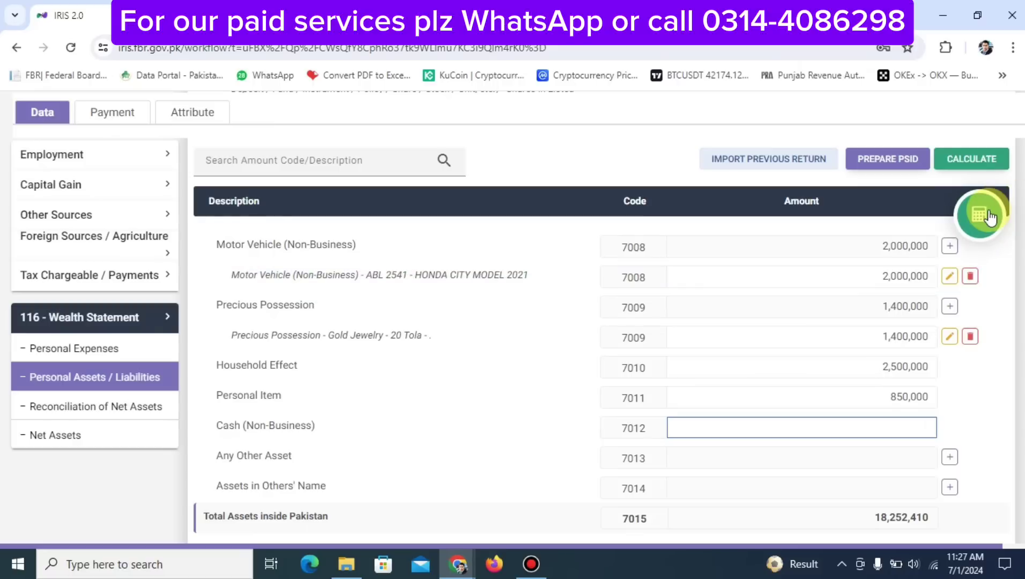
left_click(988, 211)
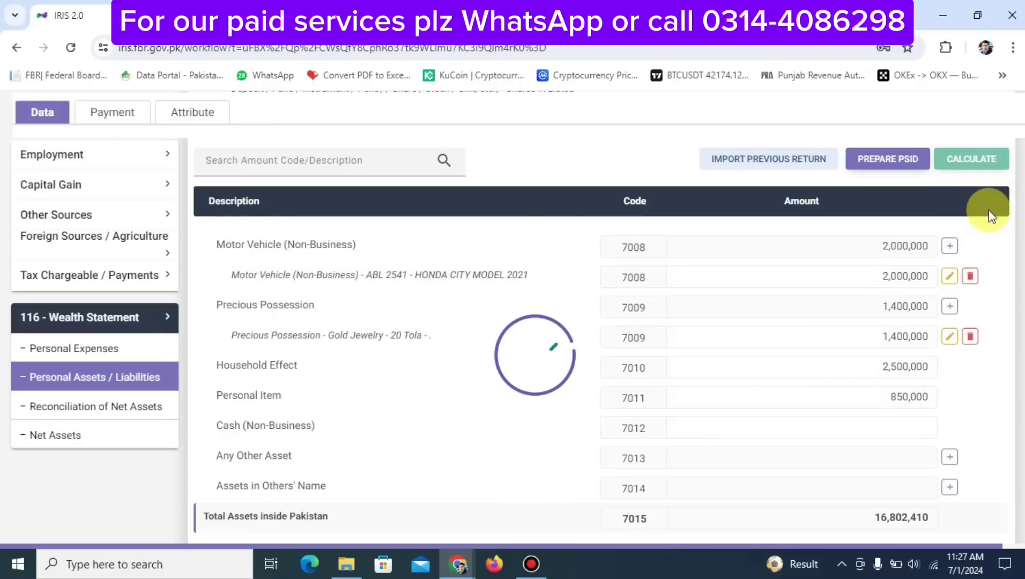
left_click(107, 409)
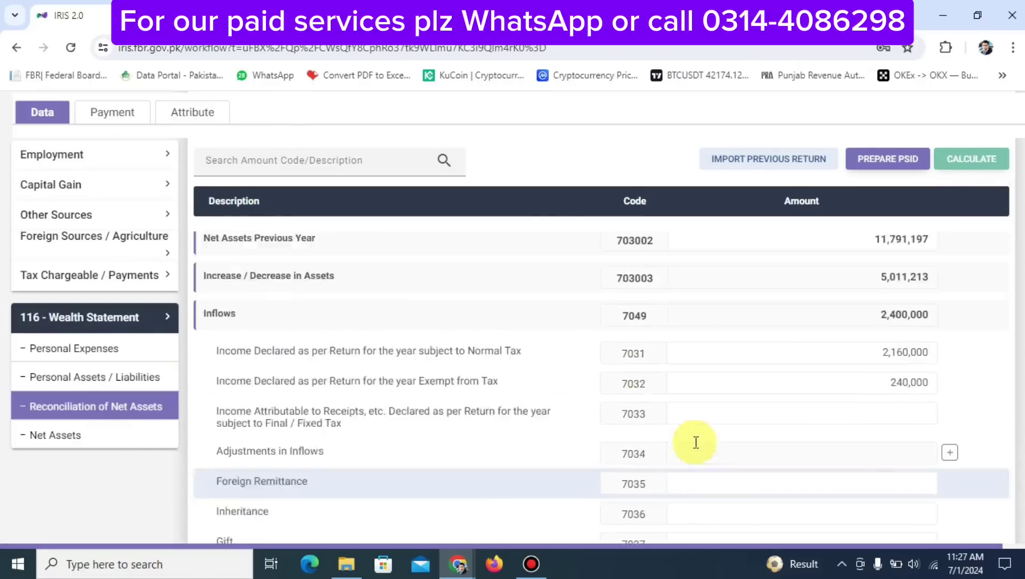
scroll(696, 442, "down", 12)
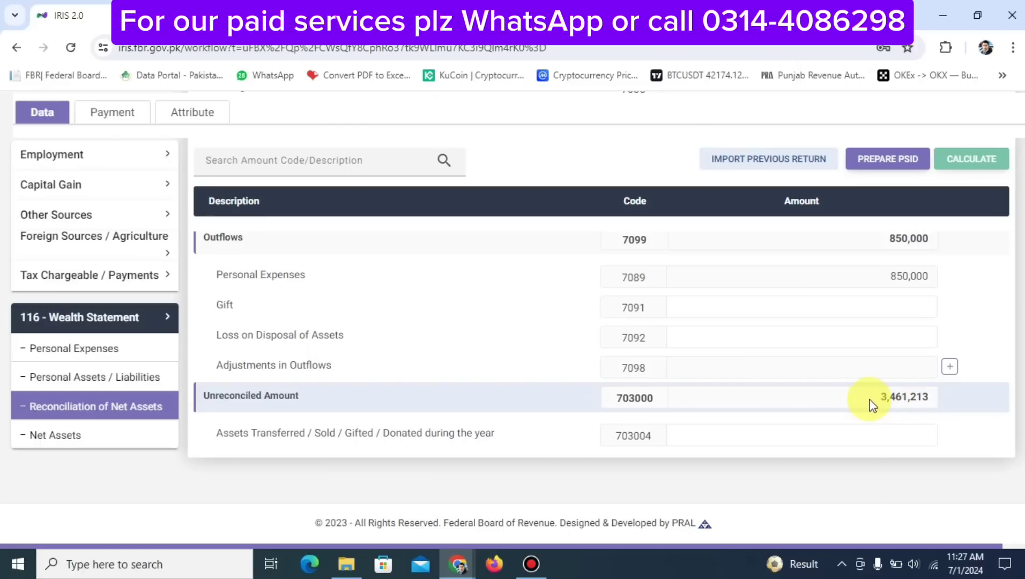
Check the reconciliation still shows 3,461,213 unreconciled, then return to Personal Assets / Liabilities
scroll(871, 406, "up", 8)
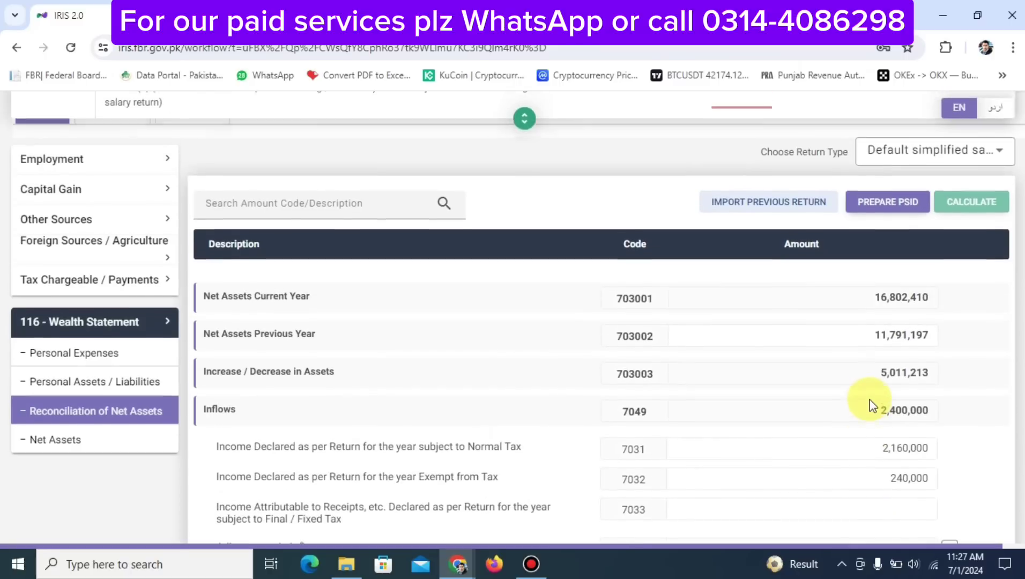
scroll(290, 441, "down", 5)
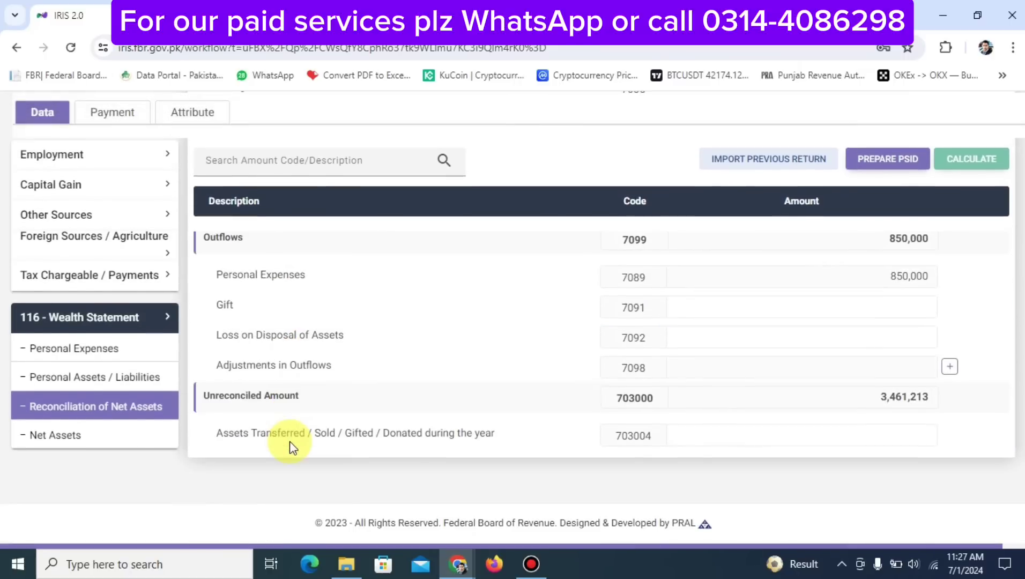
left_click(126, 380)
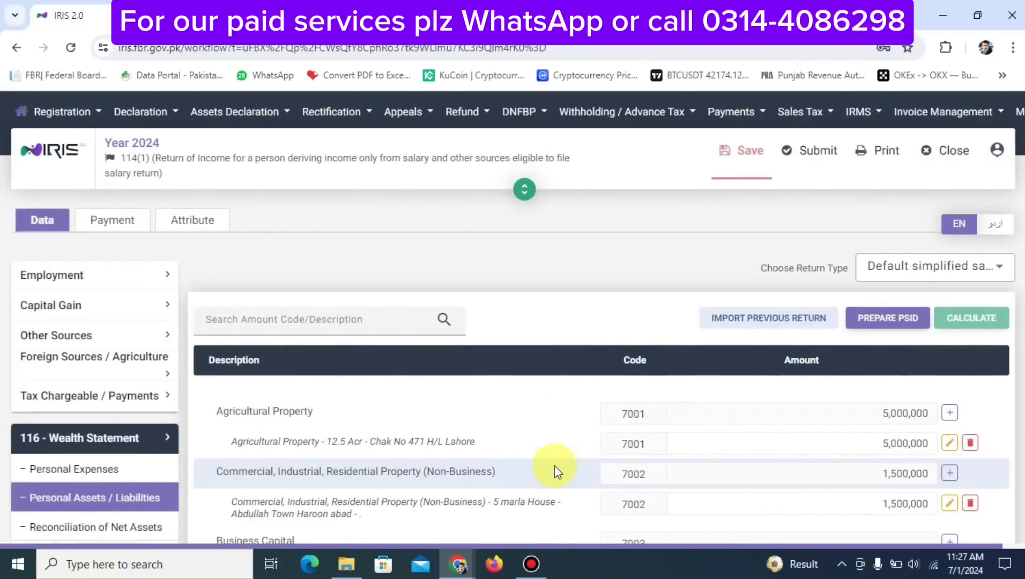
Delete the agricultural property entry, recalculate, and view the net assets reconciliation
scroll(554, 466, "down", 15)
scroll(554, 466, "up", 5)
scroll(554, 470, "down", 5)
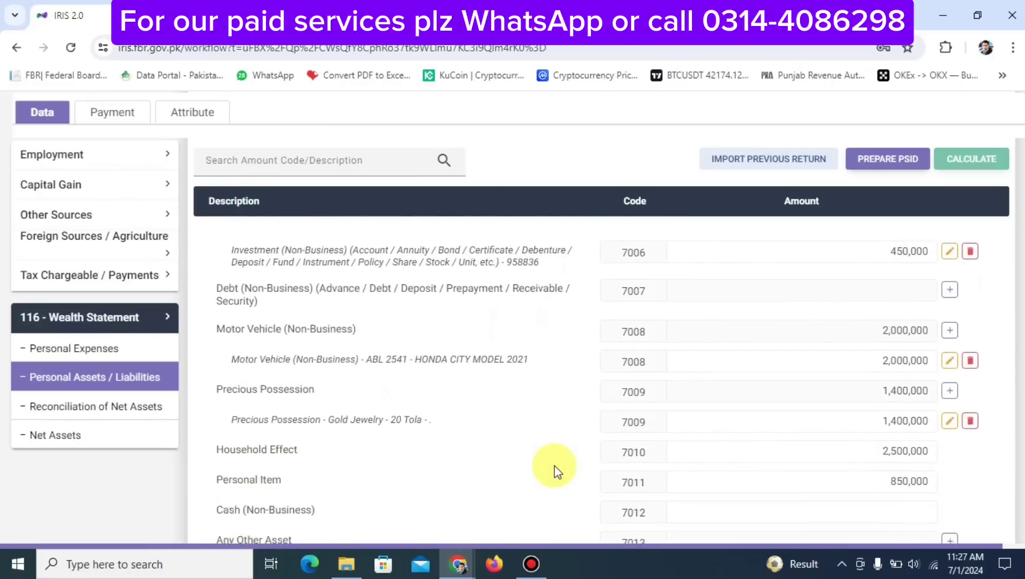
scroll(554, 471, "up", 6)
scroll(554, 471, "up", 5)
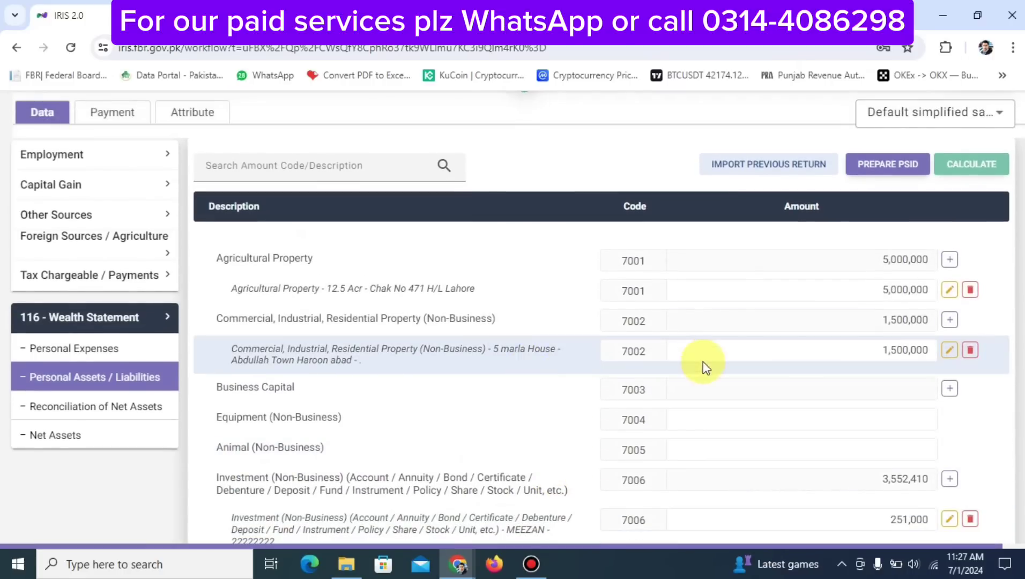
left_click(971, 291)
left_click(961, 167)
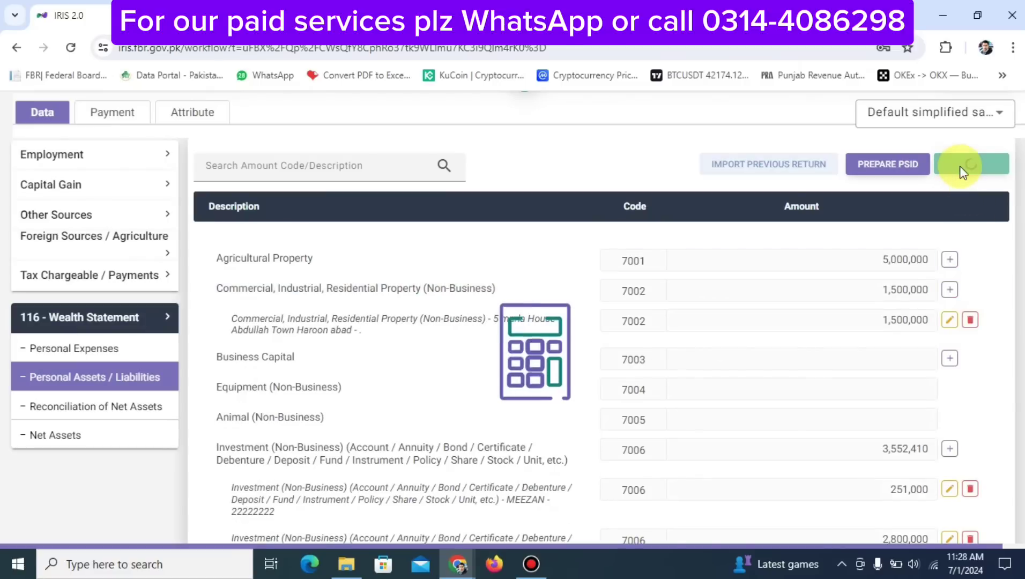
scroll(772, 448, "down", 12)
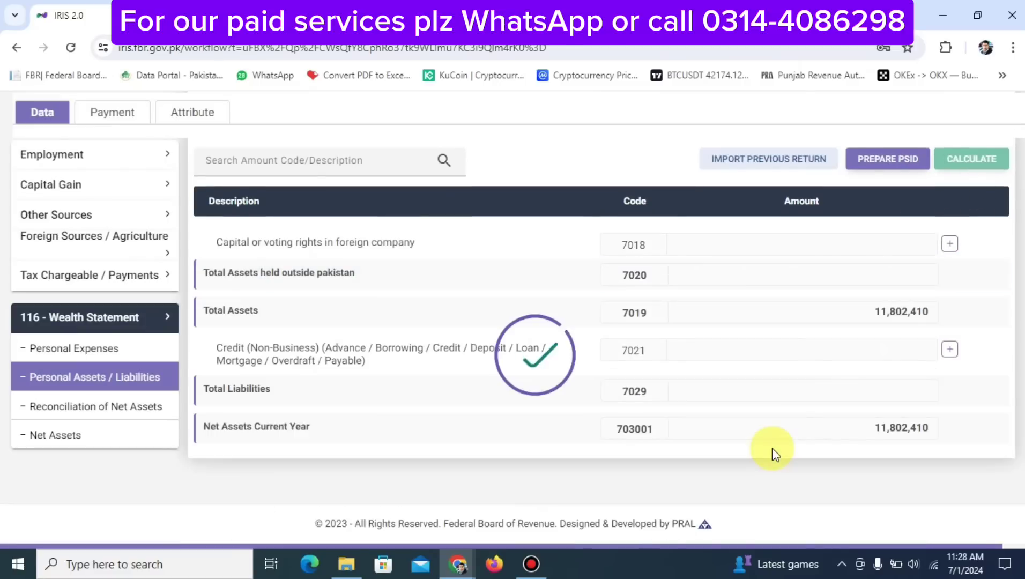
left_click(96, 409)
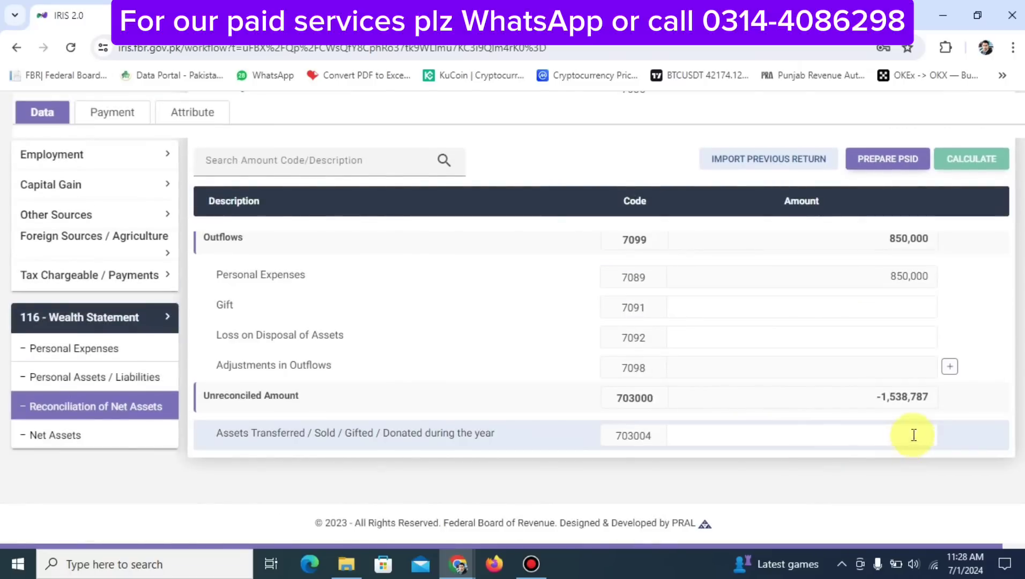
Copy the 1,538,787 unreconciled amount into Cash (Non-Business), recalculate, and confirm zero unreconciled
double_click(886, 405)
key("ctrl+c")
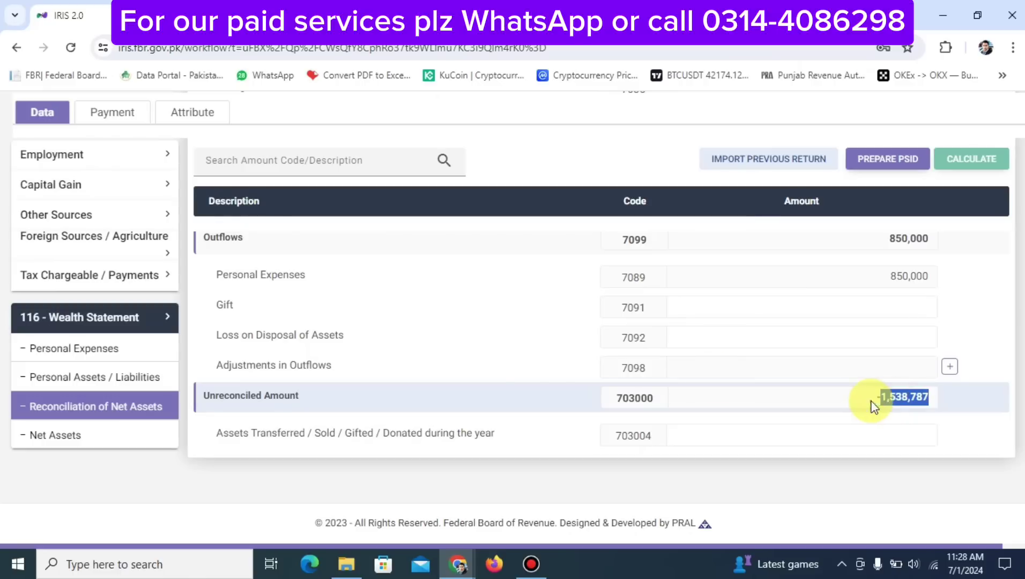
left_click(134, 376)
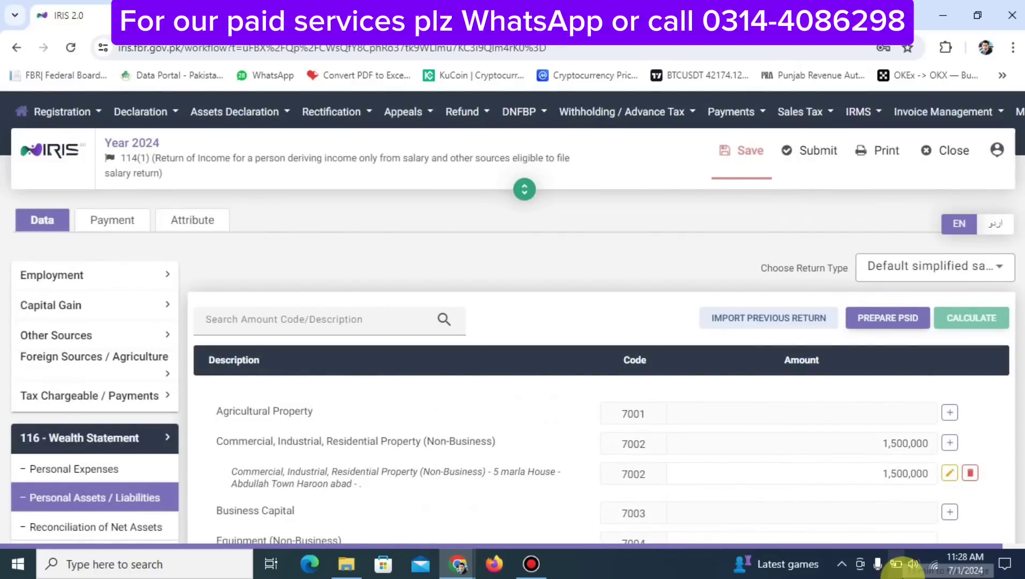
scroll(806, 461, "down", 15)
scroll(806, 461, "up", 4)
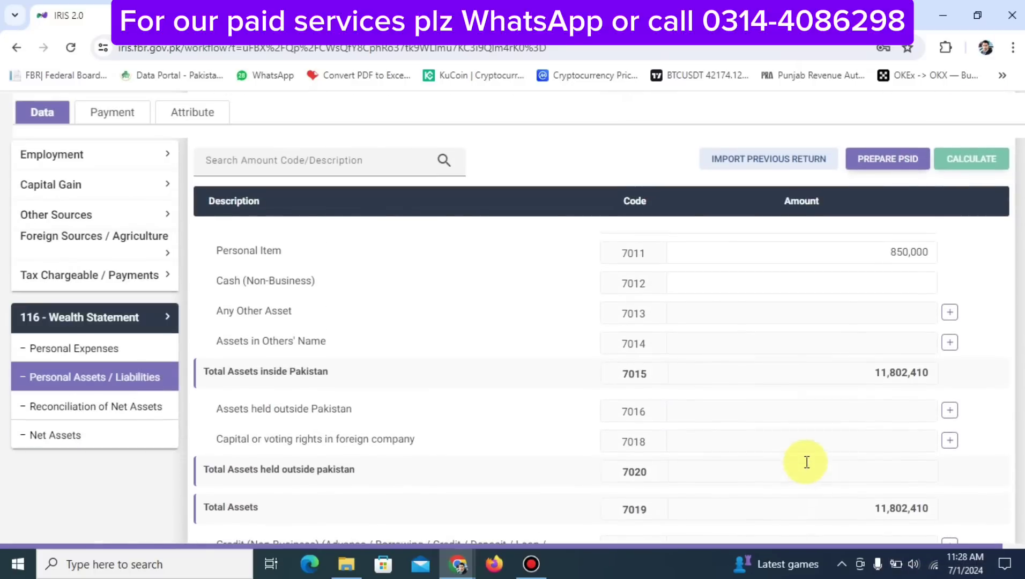
left_click(746, 278)
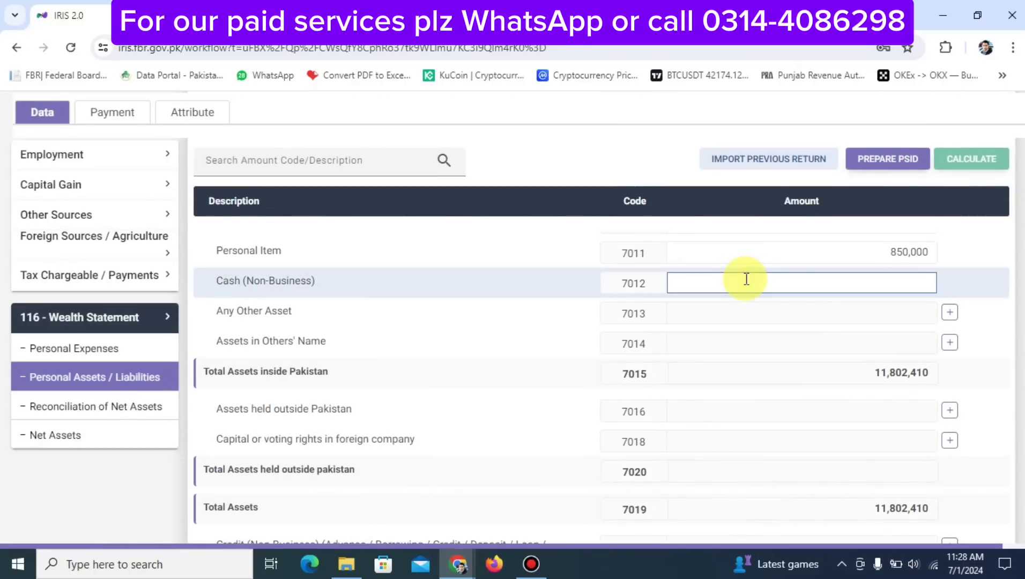
key("ctrl+v")
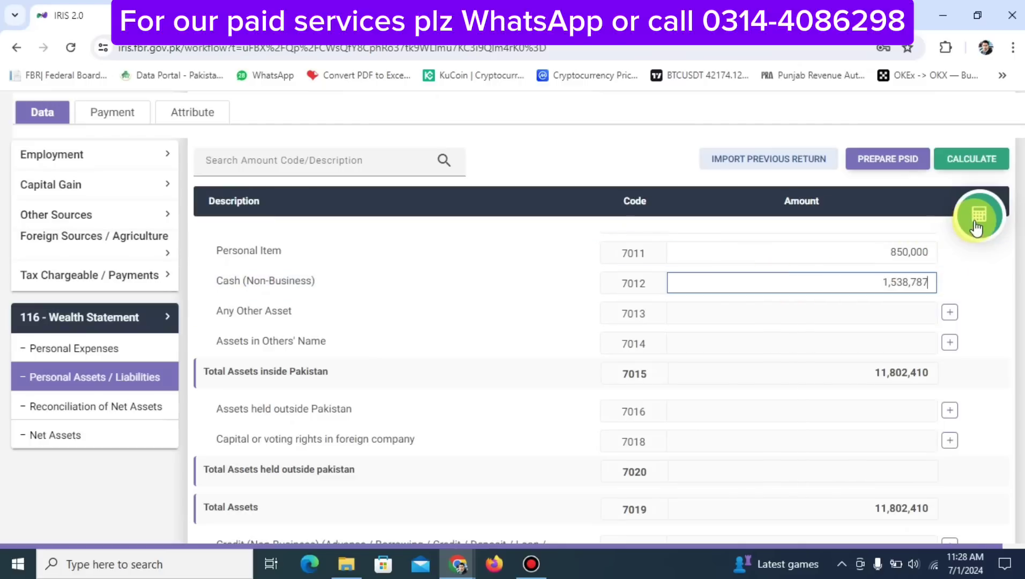
left_click(975, 221)
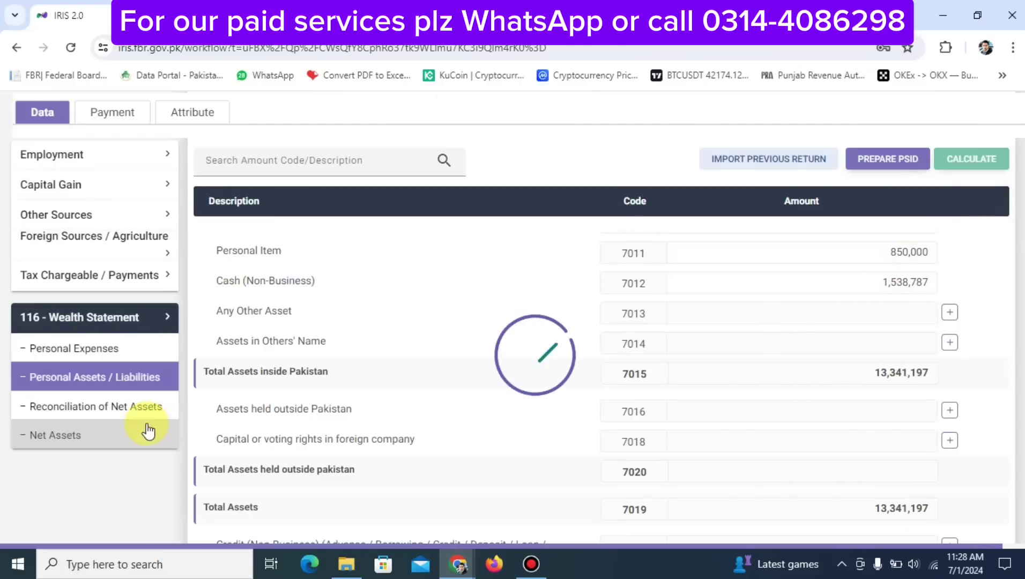
left_click(127, 408)
scroll(689, 445, "down", 10)
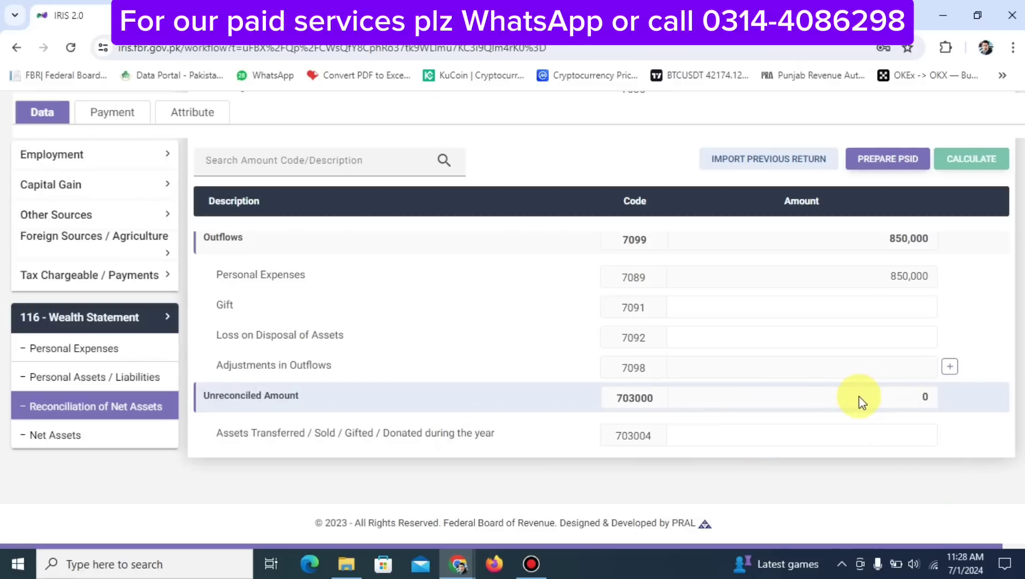
Review the personal expenses, then confirm the net assets reconciliation shows 0 unreconciled
left_click(80, 351)
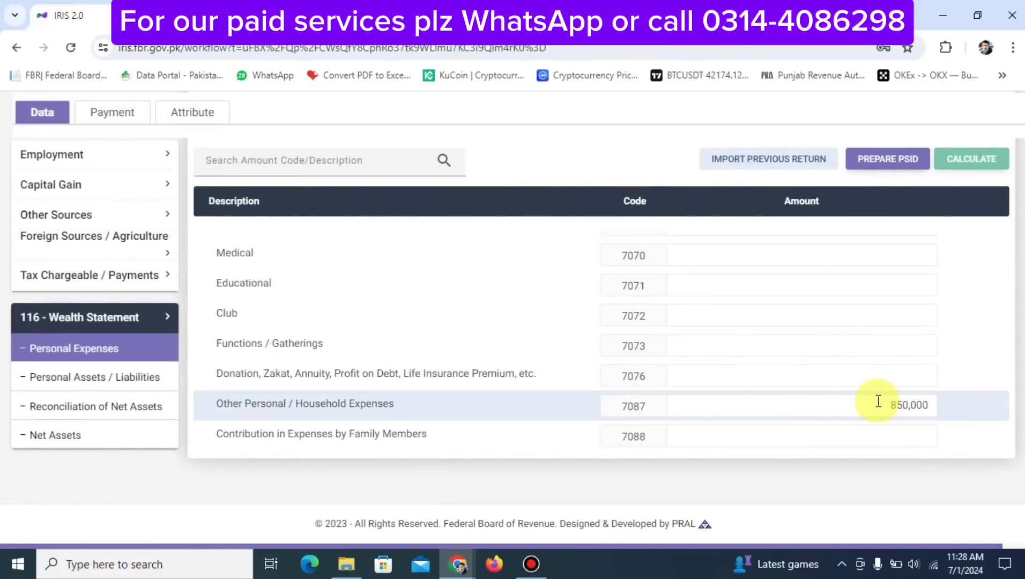
left_click(118, 414)
scroll(750, 376, "down", 5)
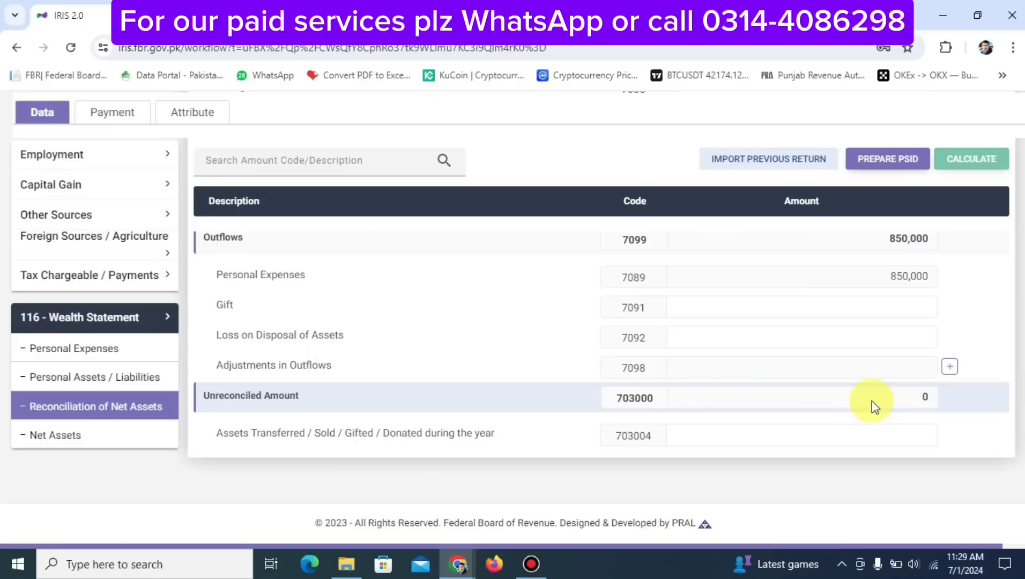
scroll(873, 402, "up", 5)
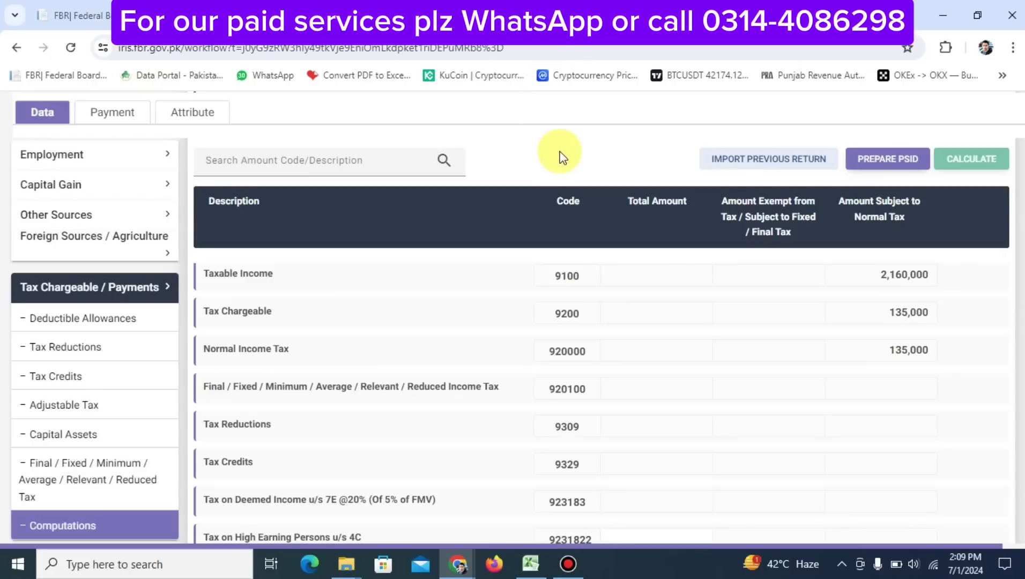
Try submitting the 2024 return, then save its data after the warning appears
scroll(561, 157, "down", 8)
scroll(561, 158, "up", 8)
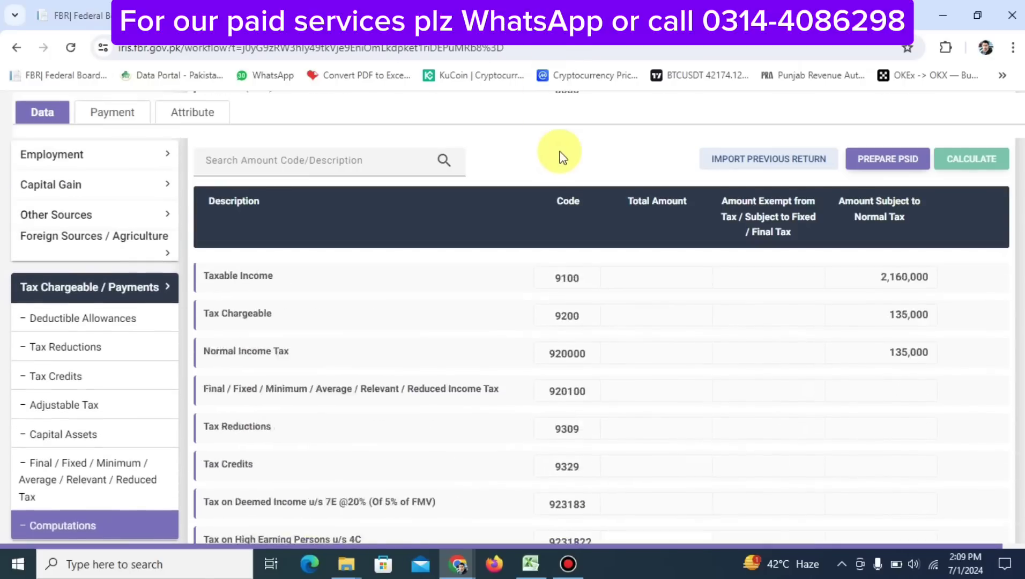
scroll(561, 157, "down", 3)
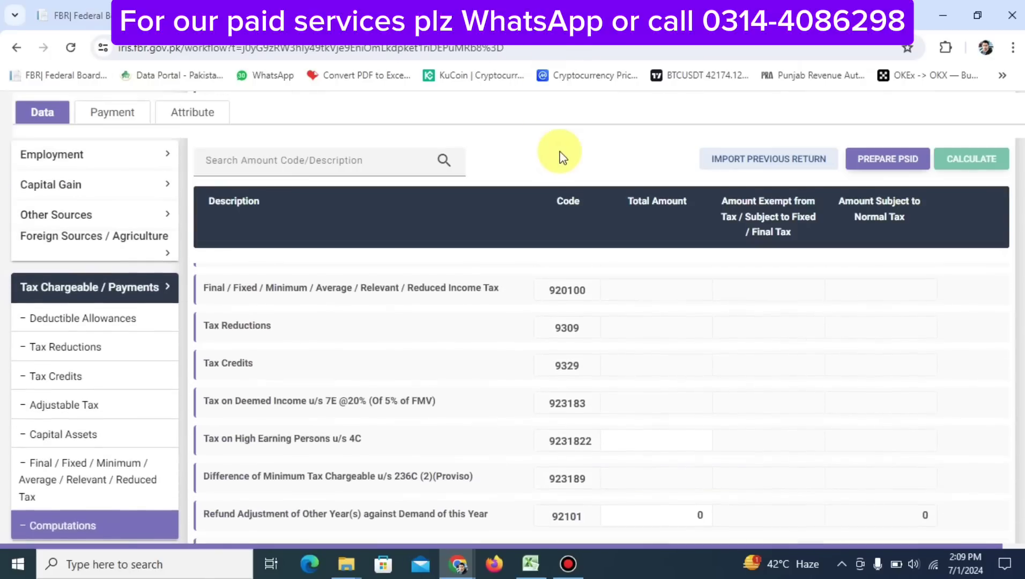
scroll(561, 157, "down", 5)
scroll(561, 158, "up", 10)
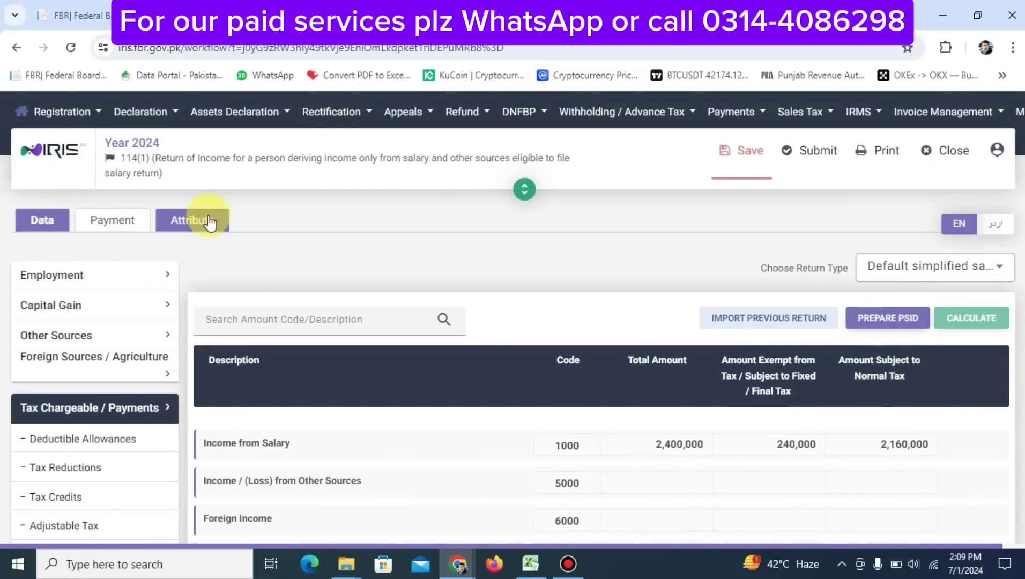
left_click(815, 157)
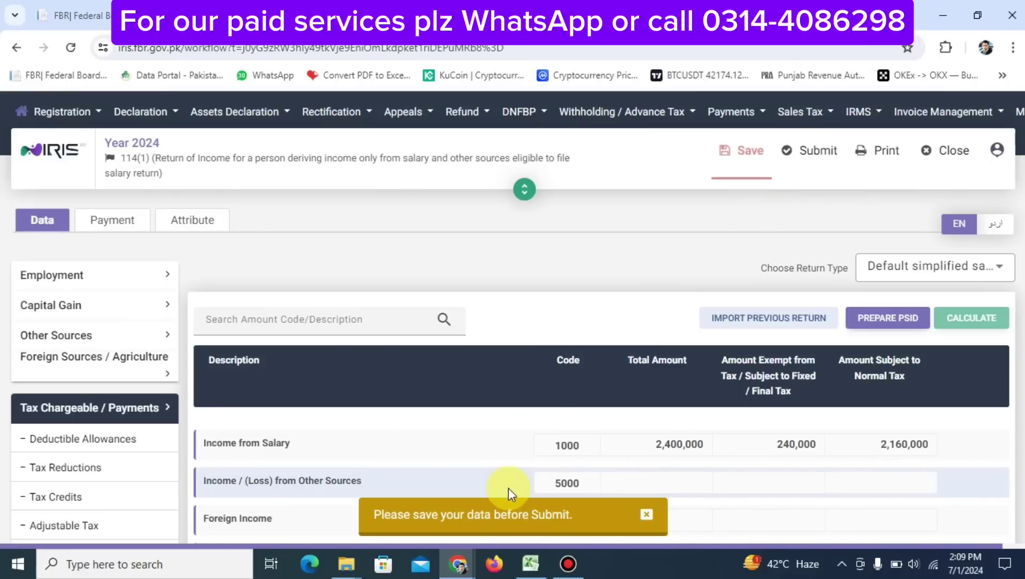
left_click(737, 161)
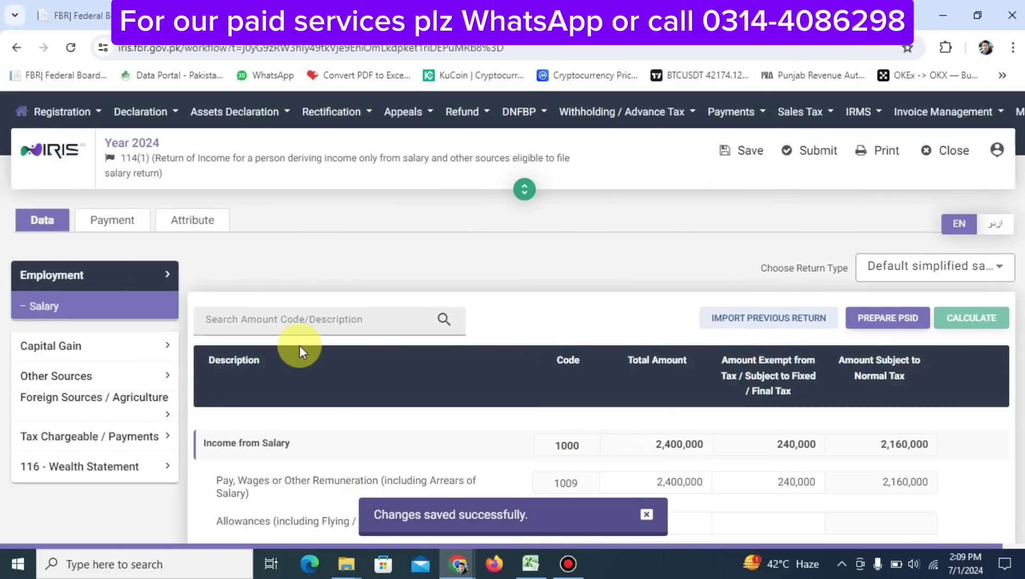
Review the tax computations showing 48,020 refundable income tax, check Payments, then return to Data
scroll(298, 348, "down", 3)
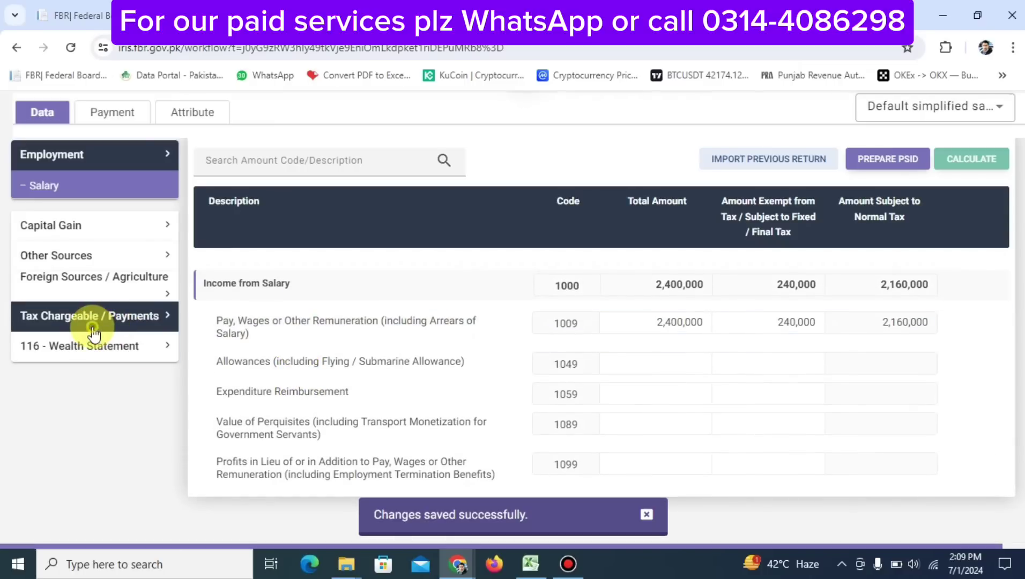
left_click(91, 317)
scroll(92, 330, "down", 3)
left_click(101, 406)
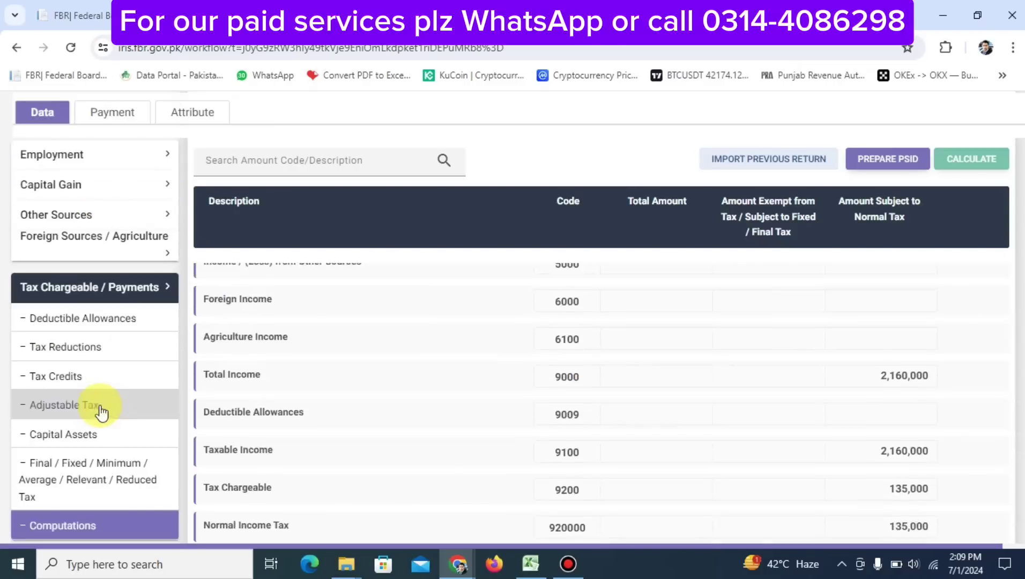
scroll(933, 368, "down", 10)
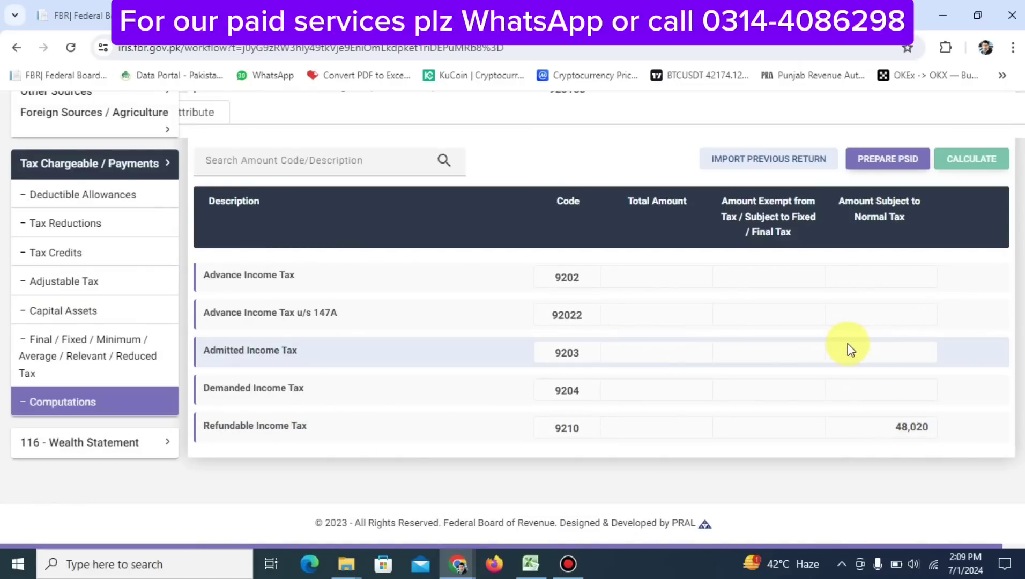
scroll(749, 373, "up", 3)
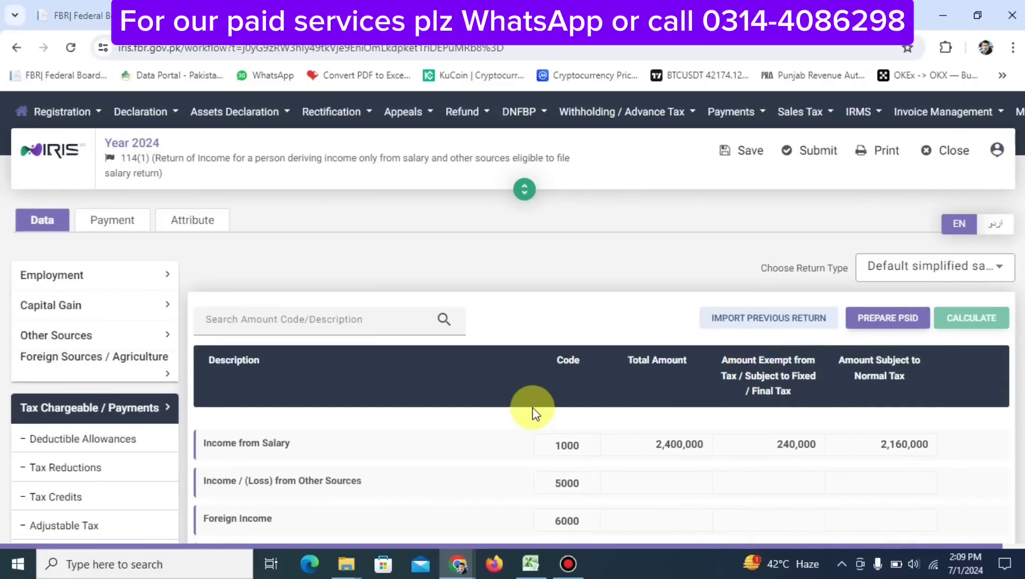
left_click(121, 227)
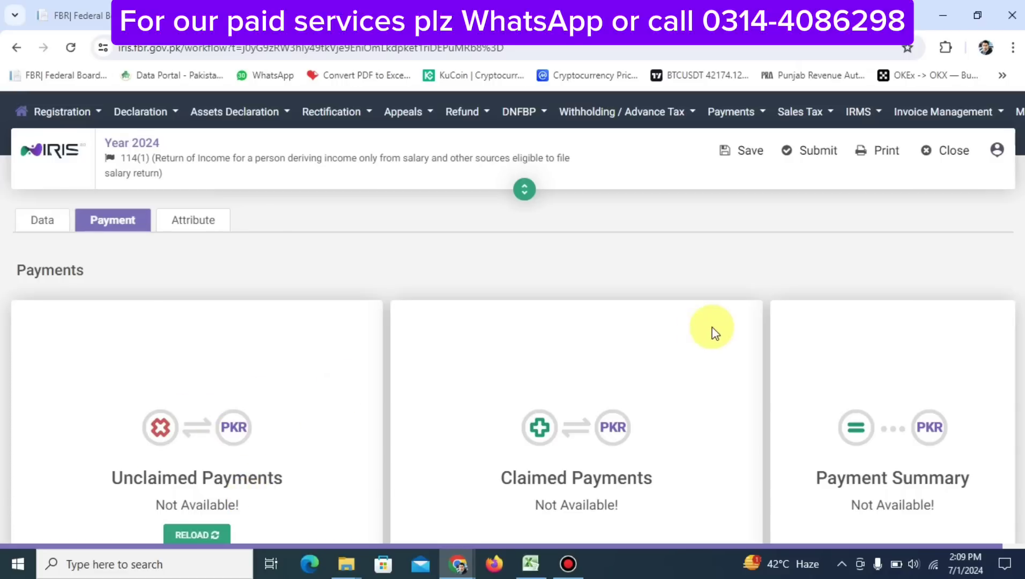
left_click(43, 226)
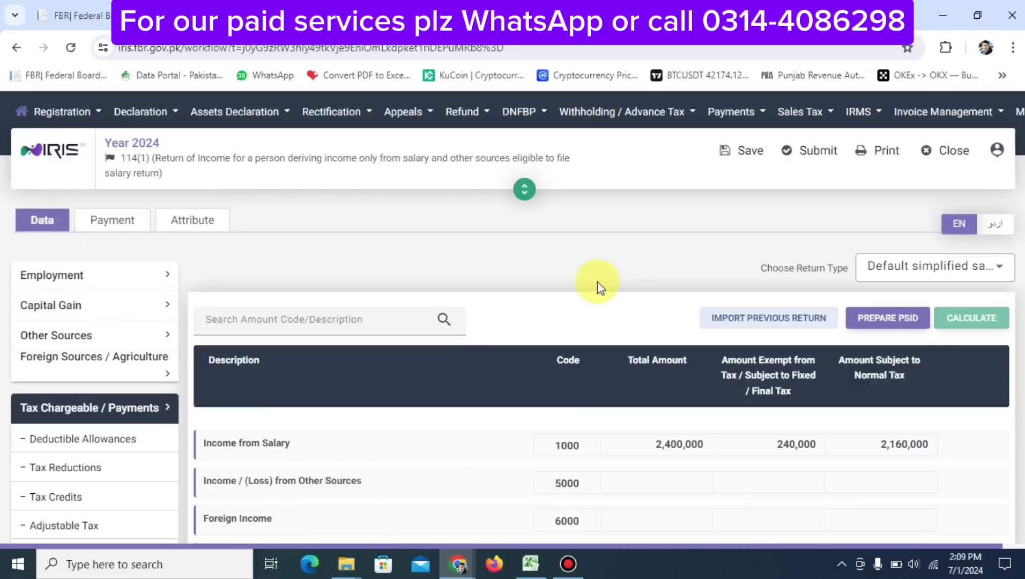